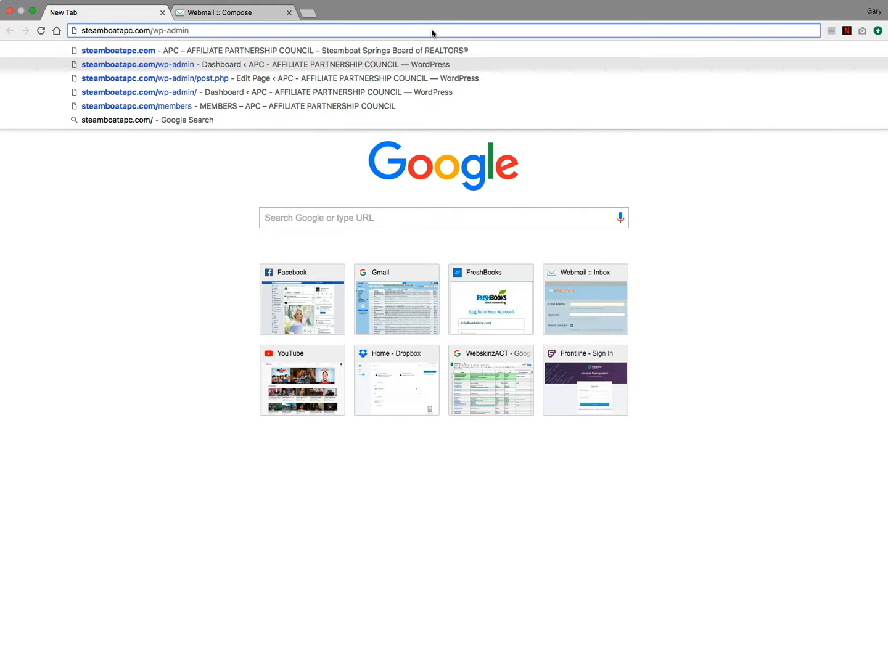
- Load the APC site's WordPress admin dashboard at steamboatapc.com/wp-admin
key(Return)
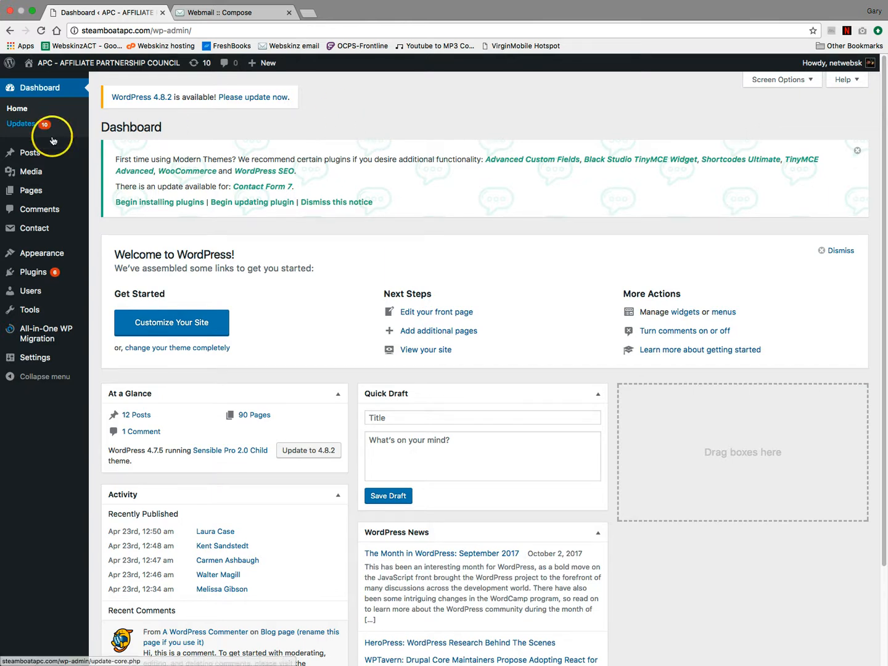
- Open an existing member page from All Pages in the editor to view its HTML
mouse_move(30, 192)
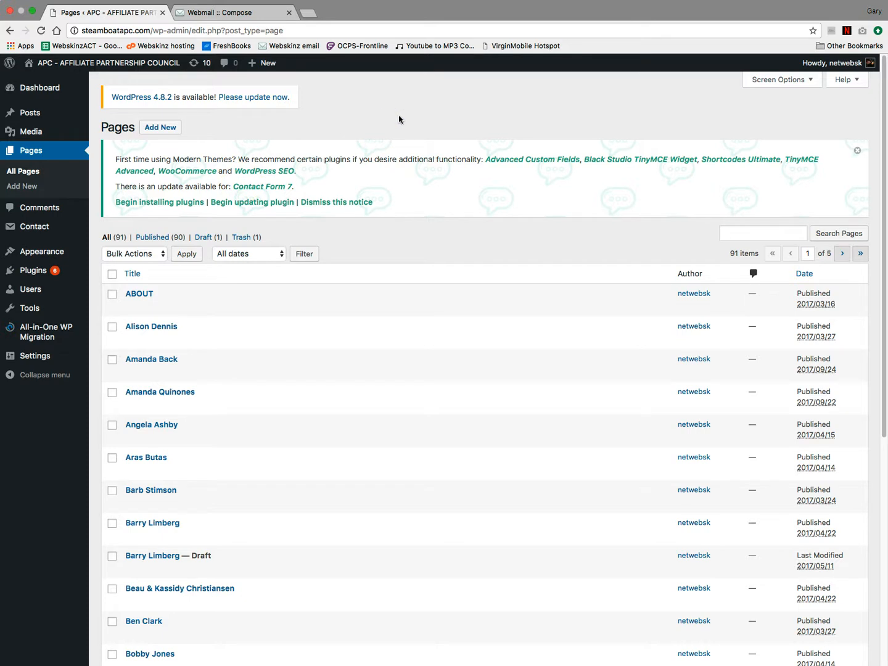
click(148, 327)
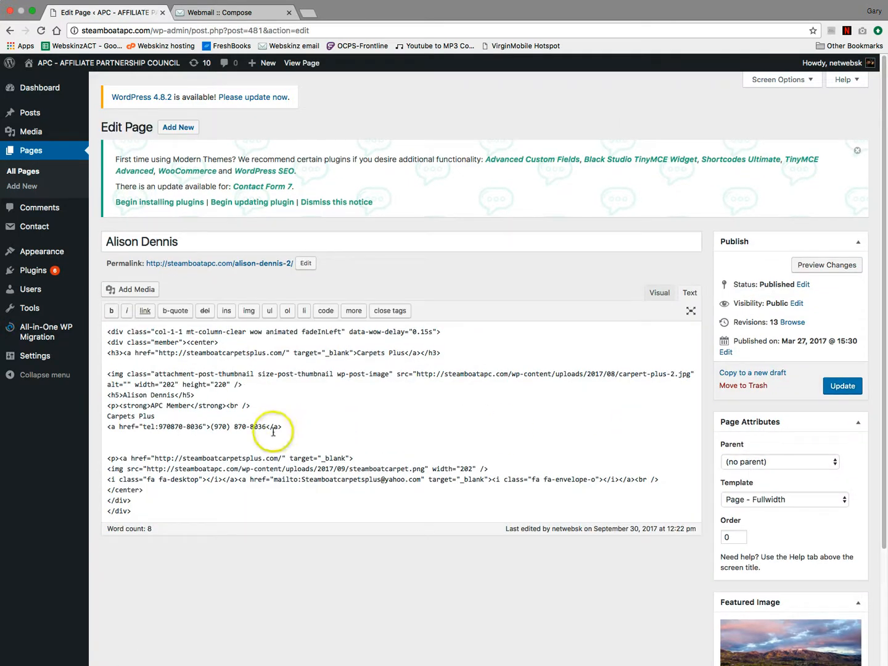
click(138, 512)
drag(139, 512, 105, 332)
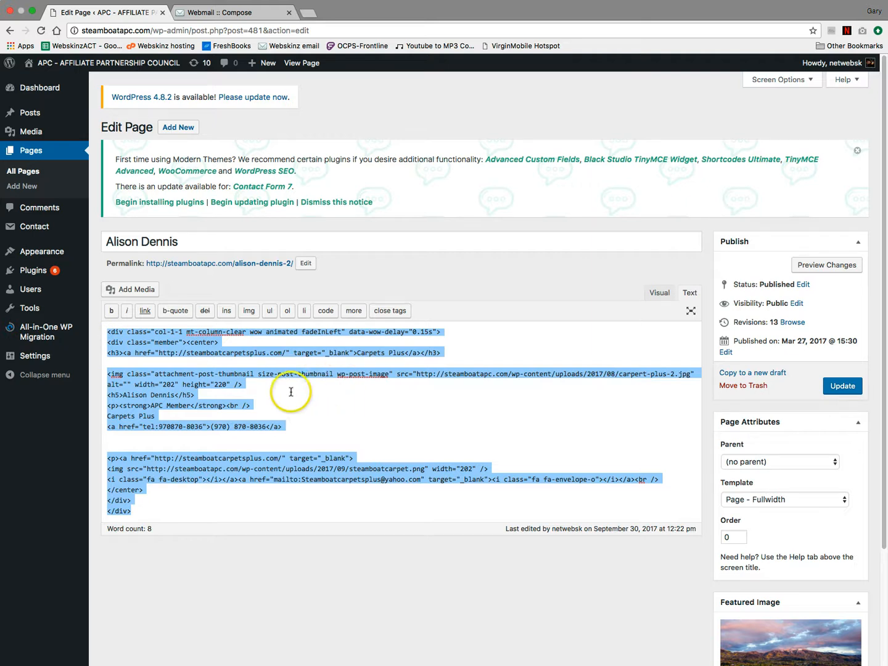
click(284, 391)
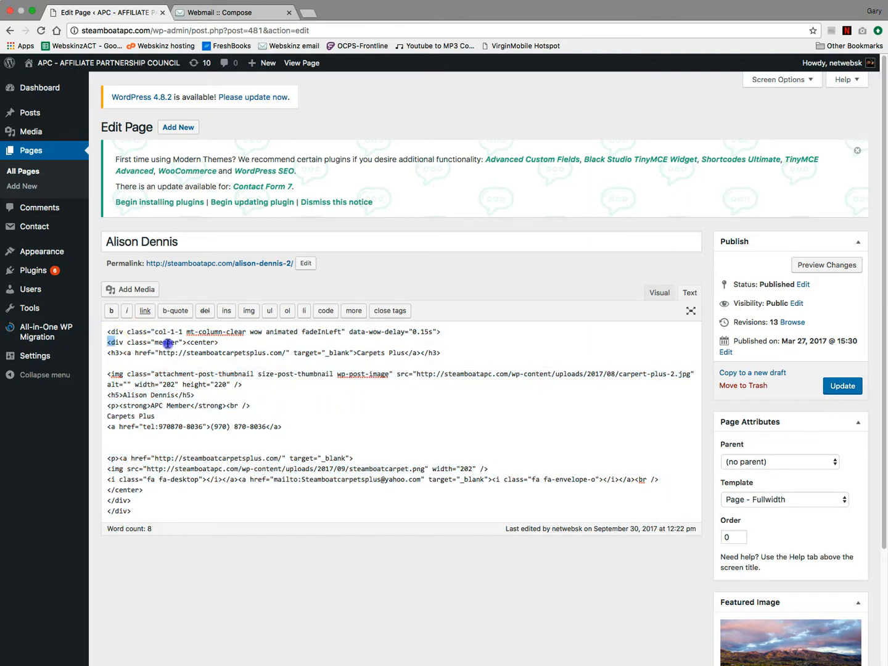
drag(167, 343, 186, 344)
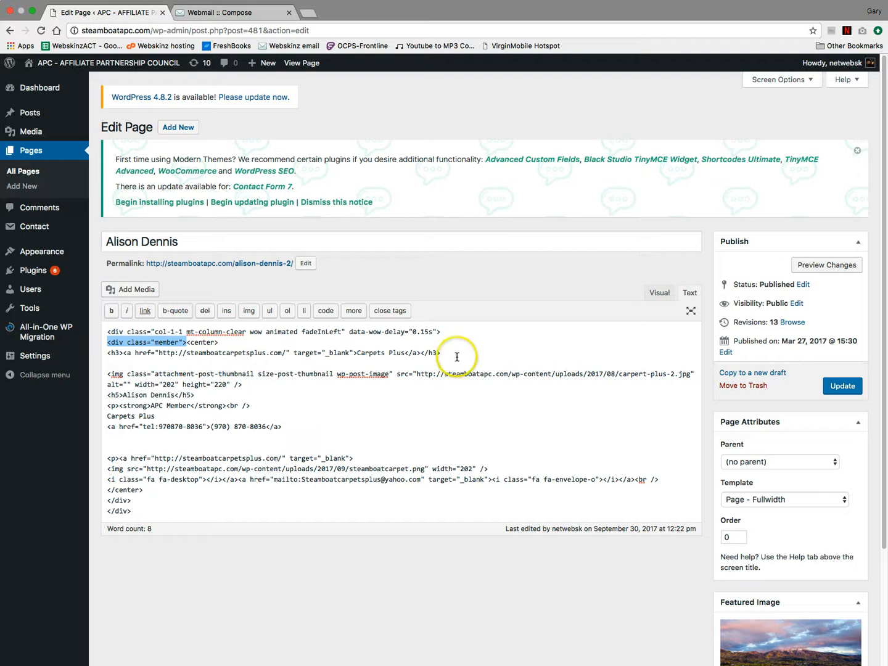
click(180, 356)
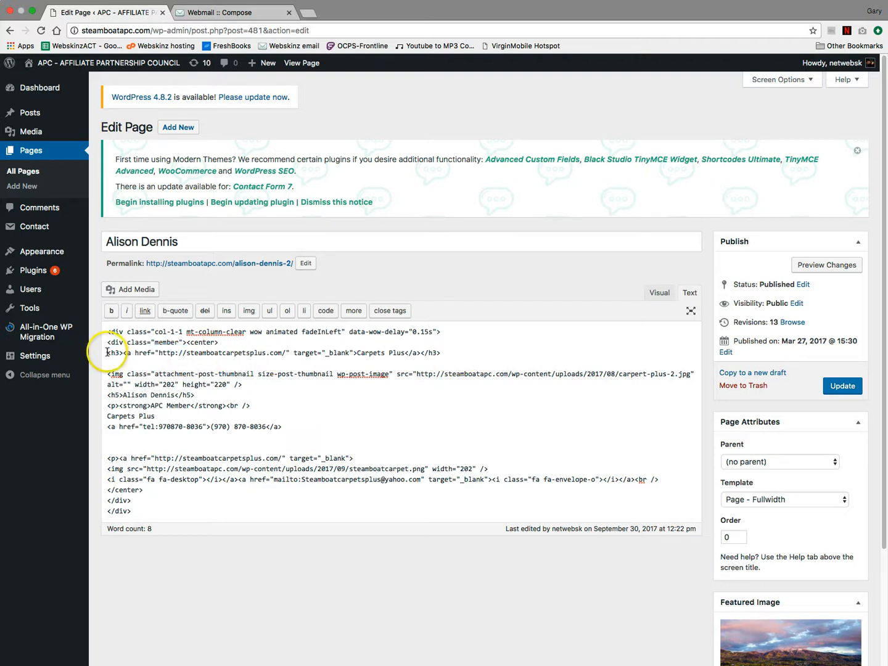
drag(109, 352, 120, 353)
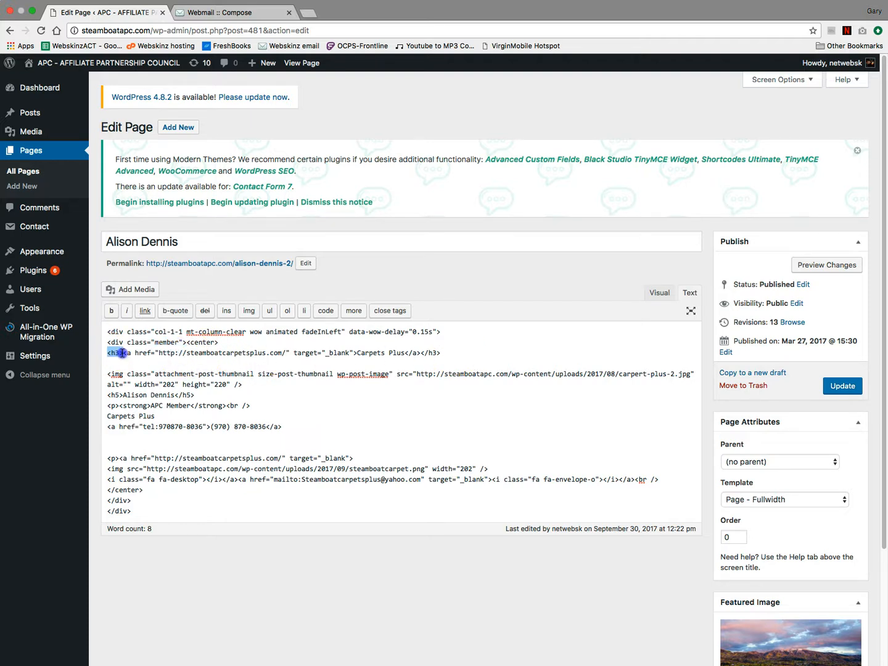
click(107, 405)
drag(108, 426, 212, 430)
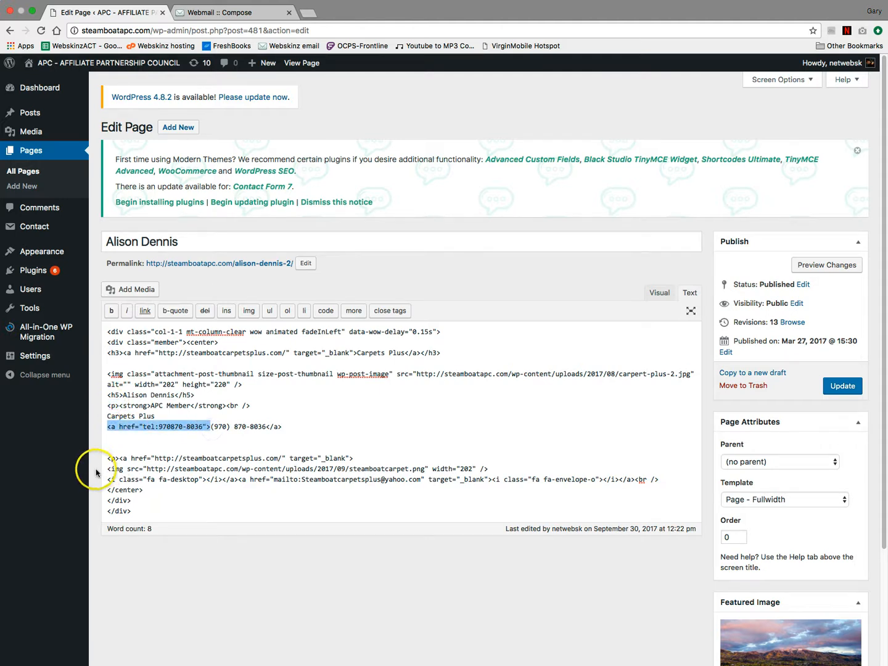
drag(107, 469, 501, 469)
drag(121, 458, 364, 462)
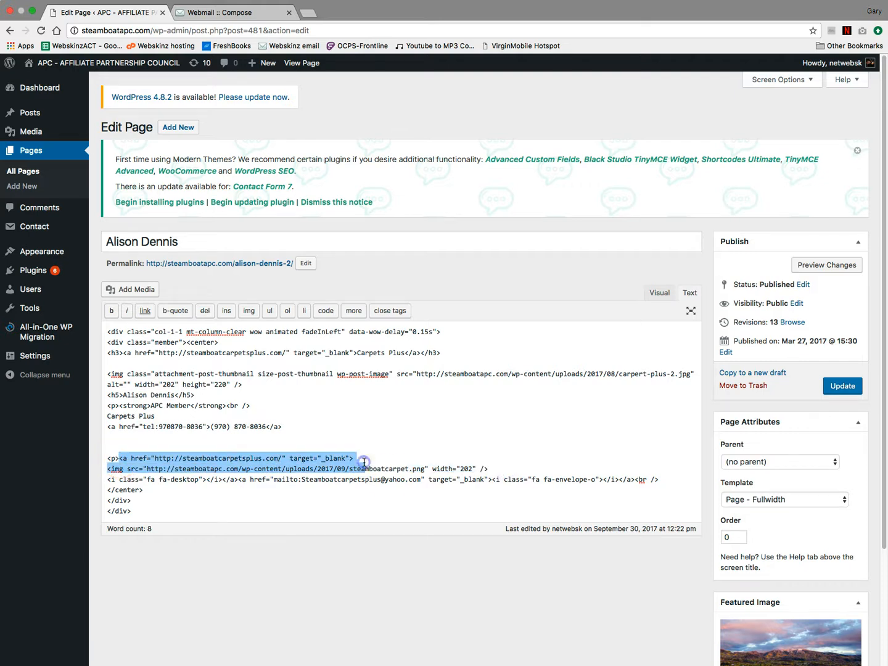
click(418, 480)
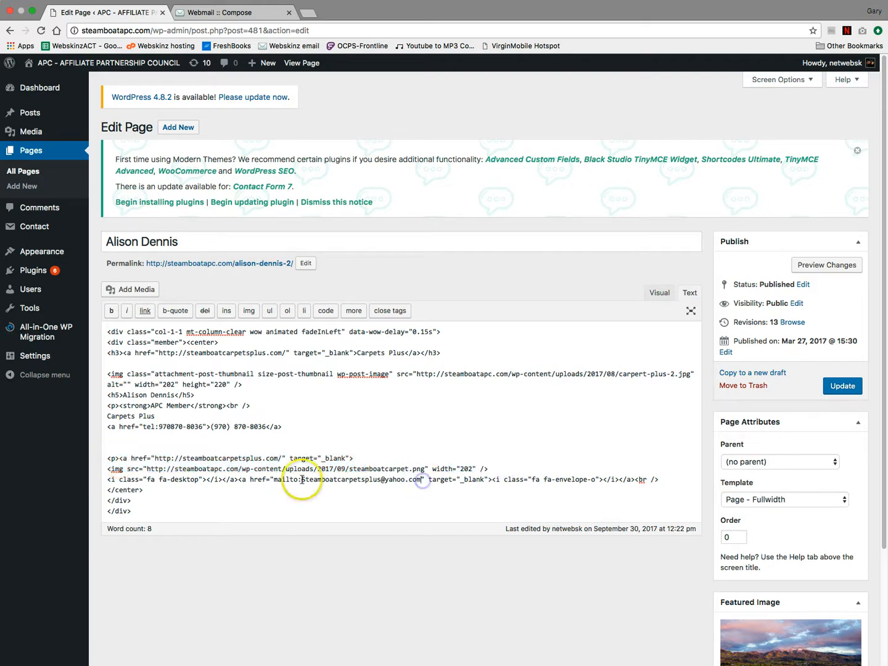
click(244, 479)
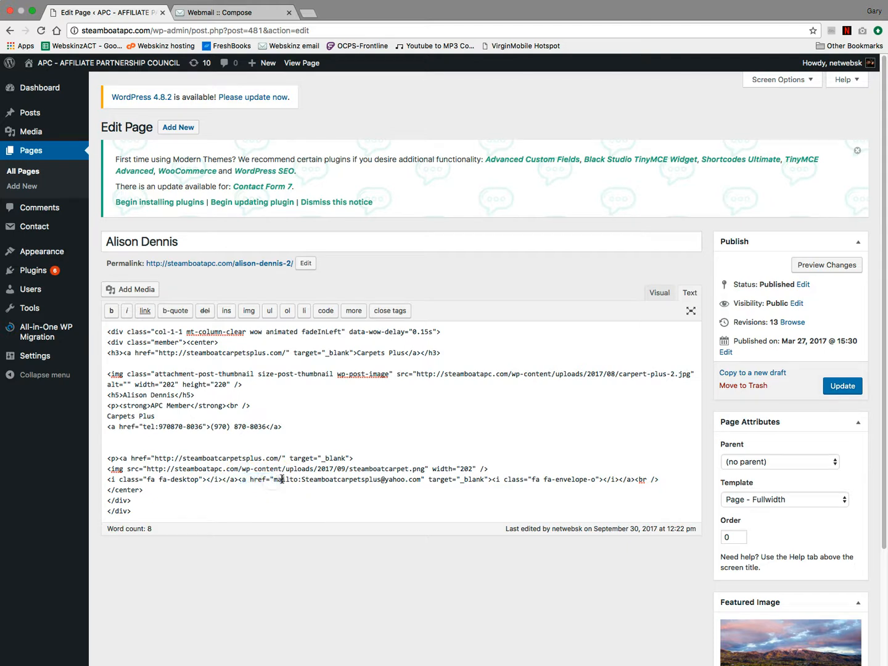
drag(274, 479, 326, 481)
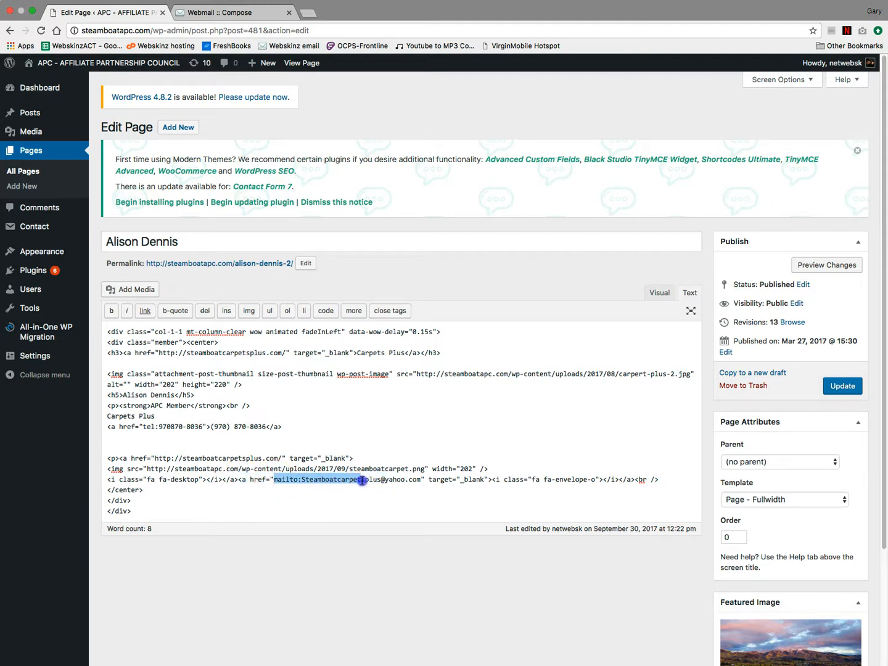
click(444, 479)
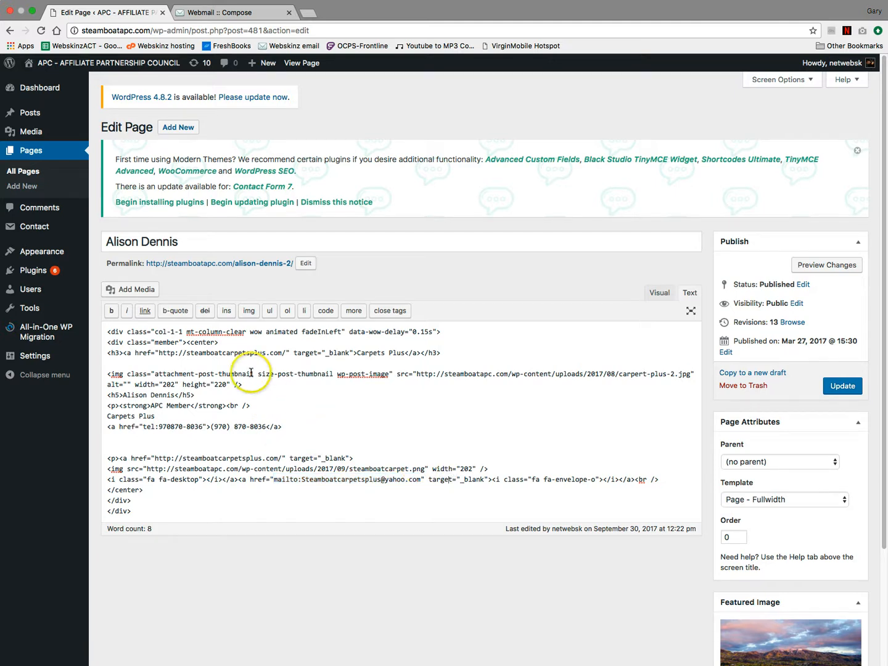
drag(143, 513, 108, 324)
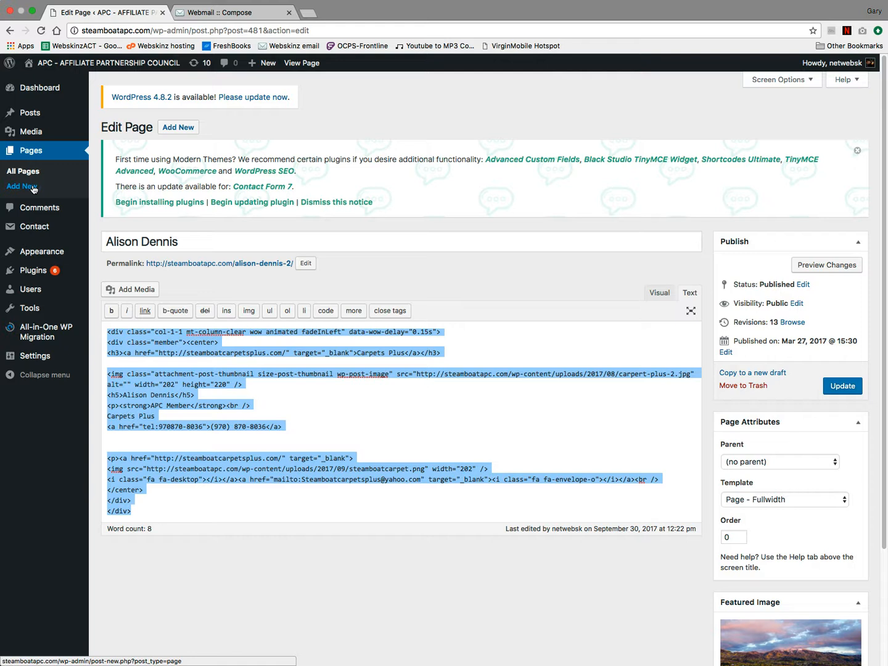
- Open a blank Add New Page form in a second tab, keeping the member page open
super+click(33, 187)
click(241, 19)
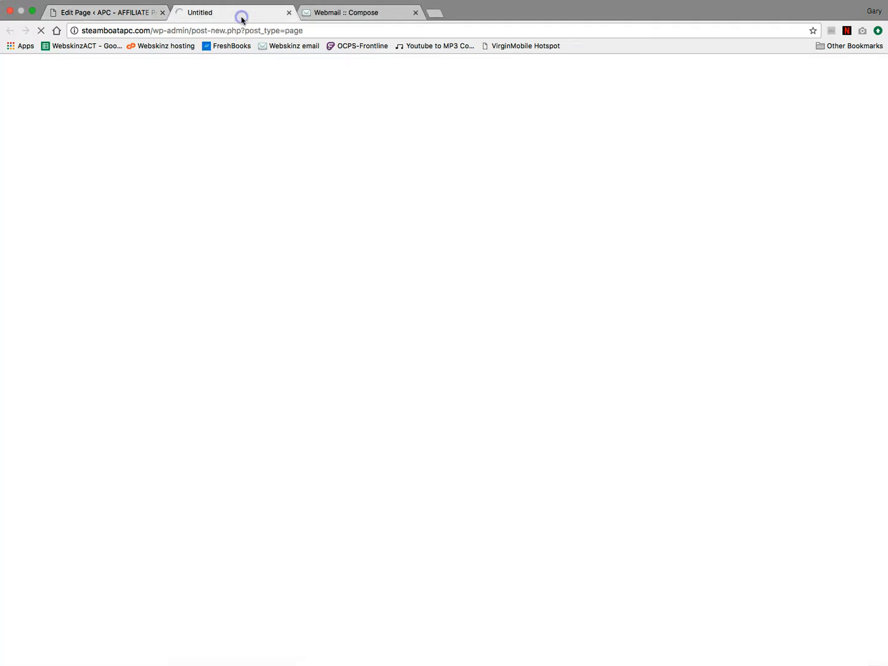
click(141, 16)
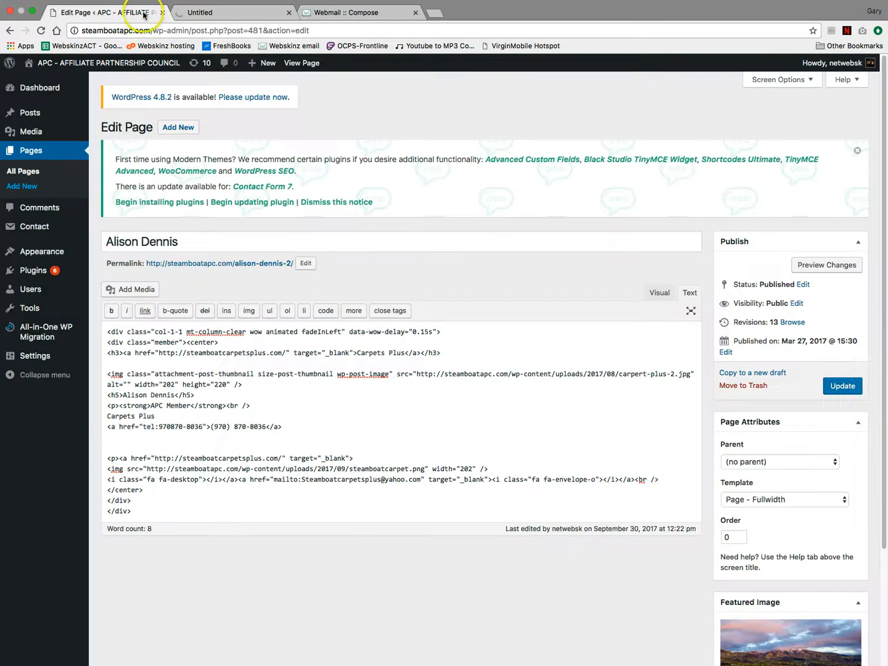
click(210, 13)
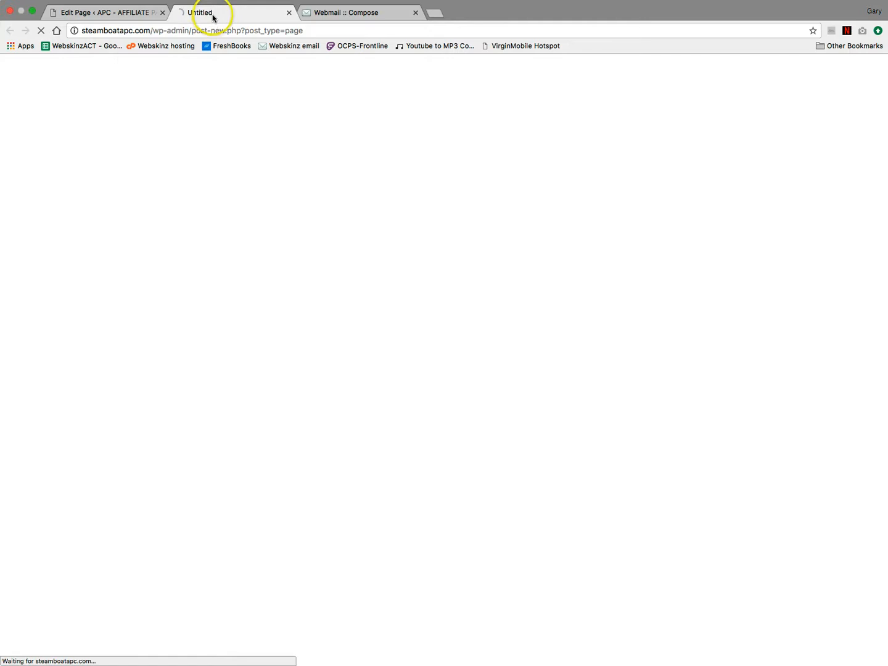
click(138, 15)
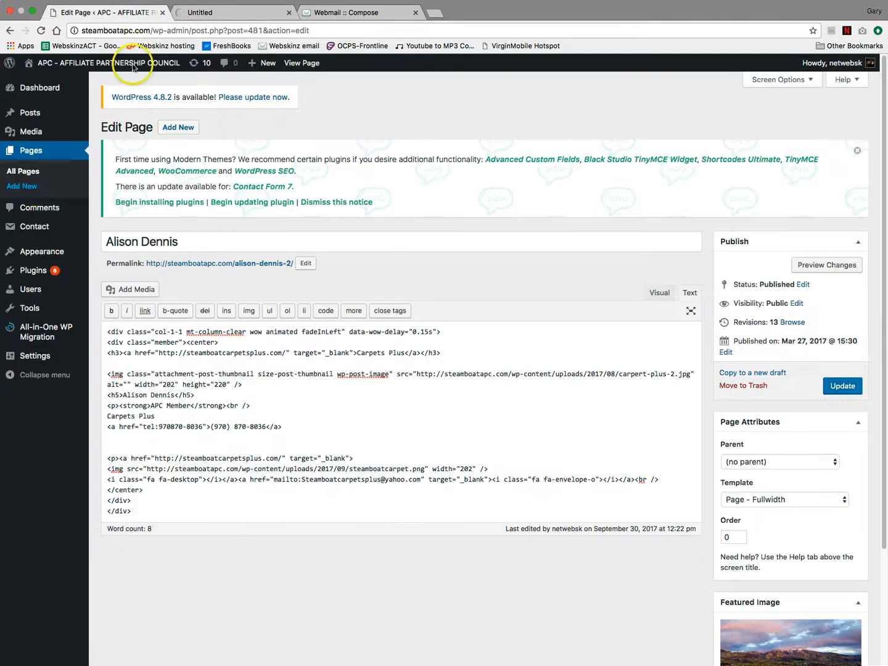
right_click(34, 188)
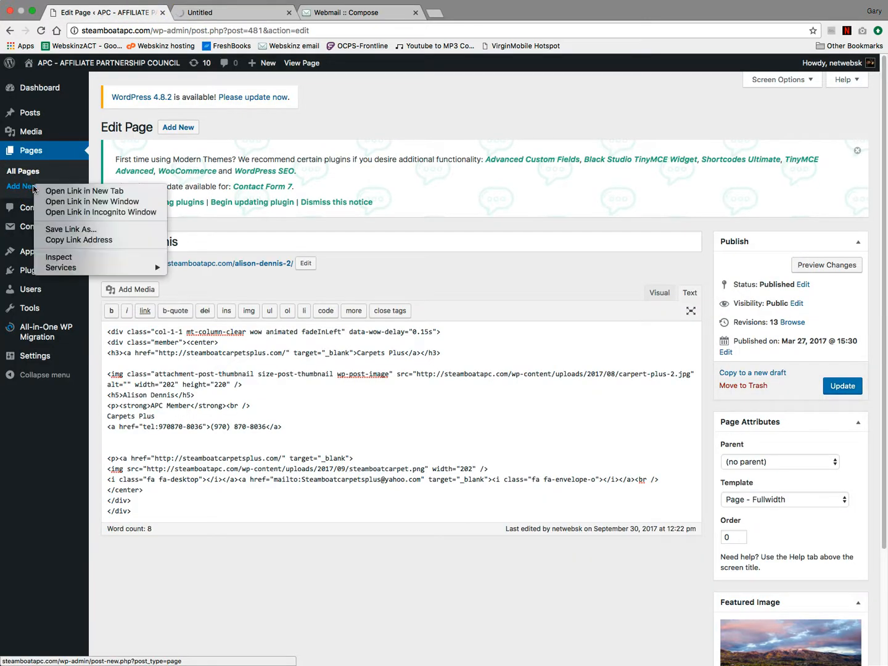
click(102, 194)
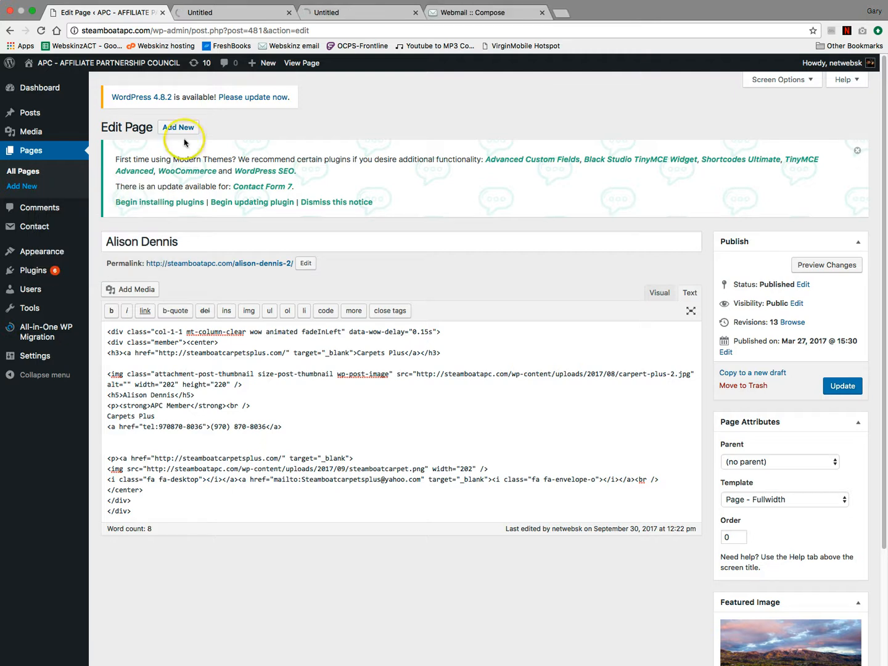
click(287, 14)
click(246, 14)
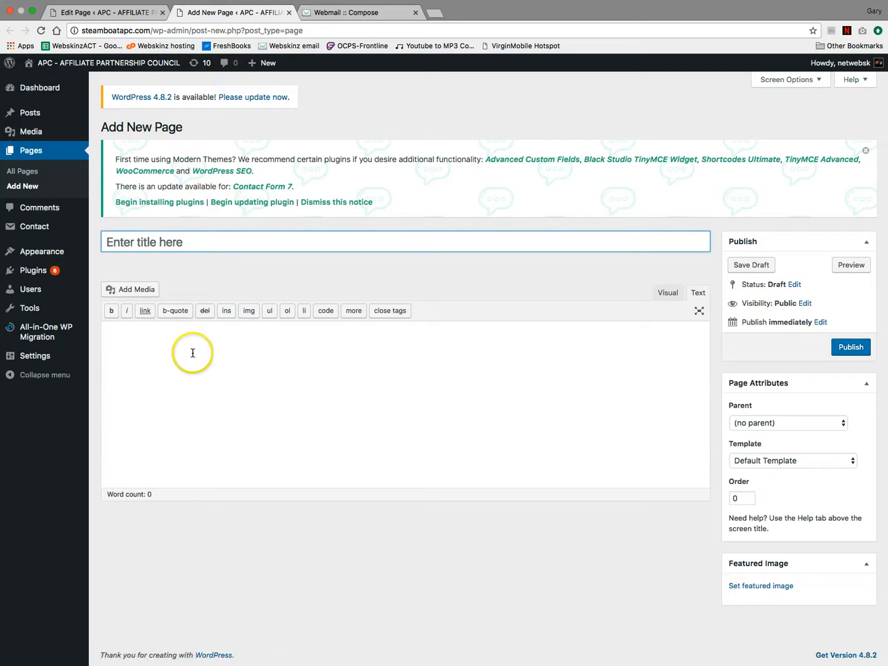
- Copy the lender's signature block from the Webmail message and paste it into the new page body
click(356, 20)
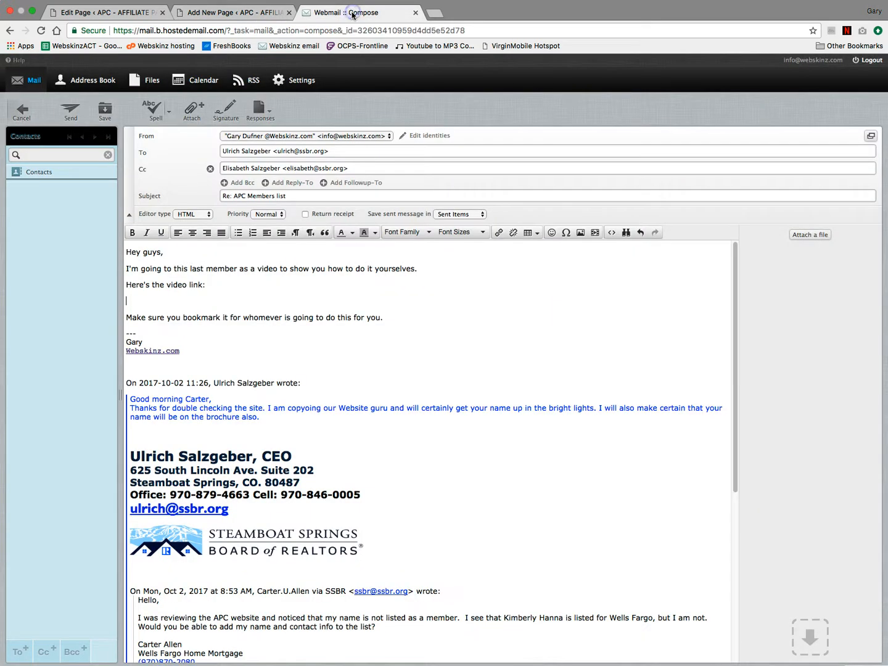
scroll(259, 456, down, 2)
scroll(258, 456, down, 5)
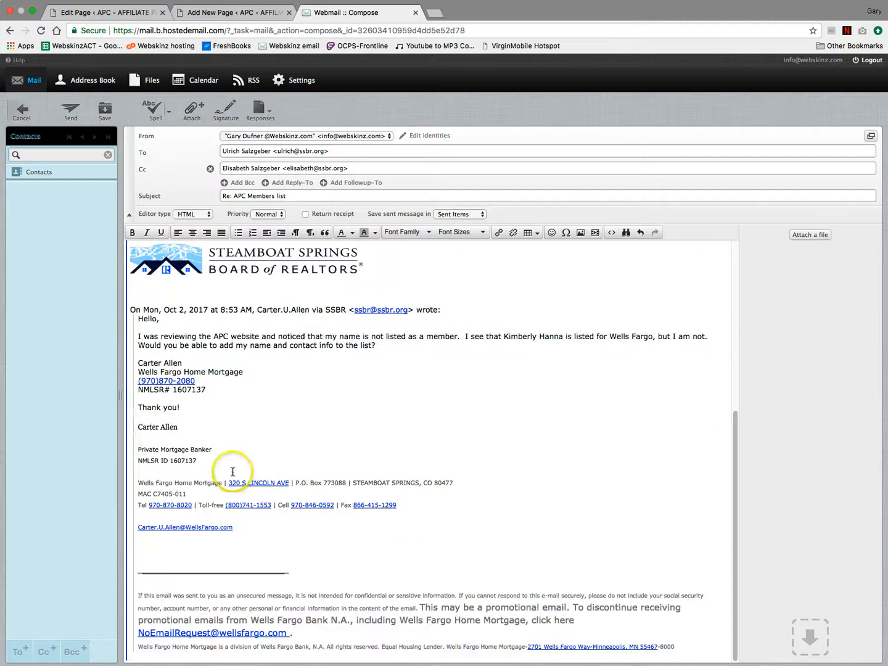
click(198, 461)
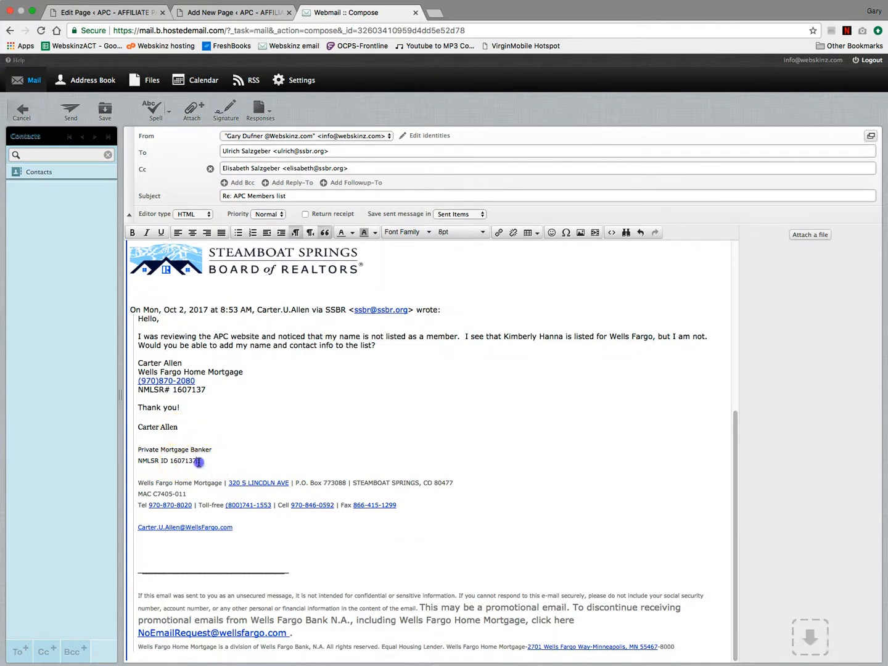
mouse_move(228, 532)
mouse_down()
mouse_move(242, 533)
mouse_move(227, 436)
mouse_move(229, 356)
mouse_move(212, 336)
mouse_move(294, 345)
mouse_move(154, 360)
mouse_up()
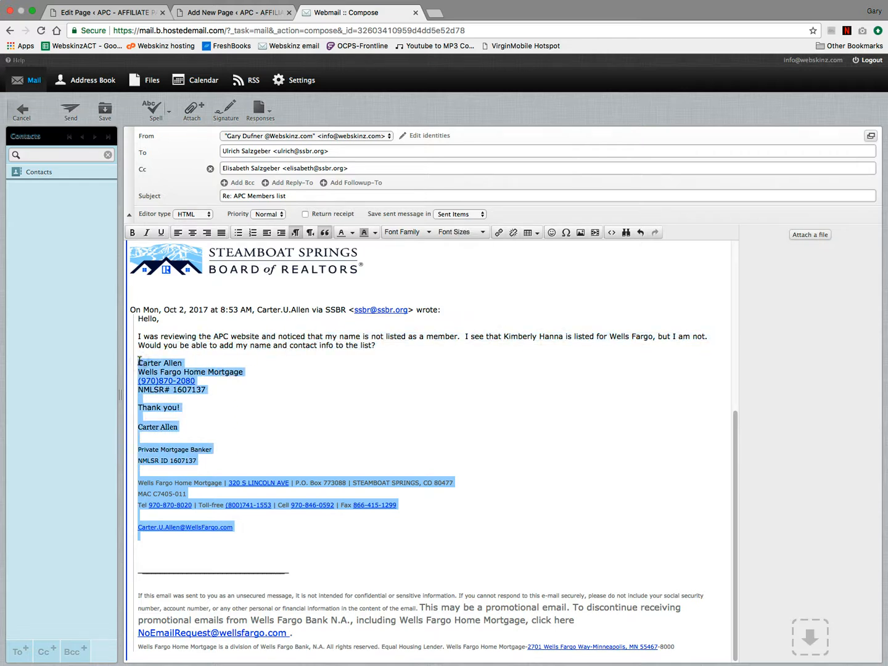
click(226, 16)
click(180, 355)
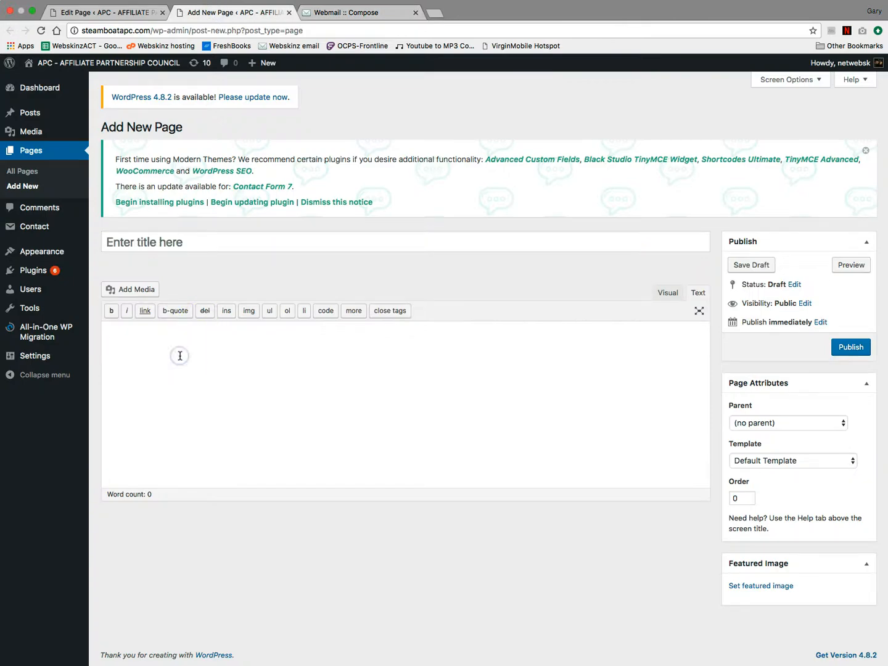
key(super+v)
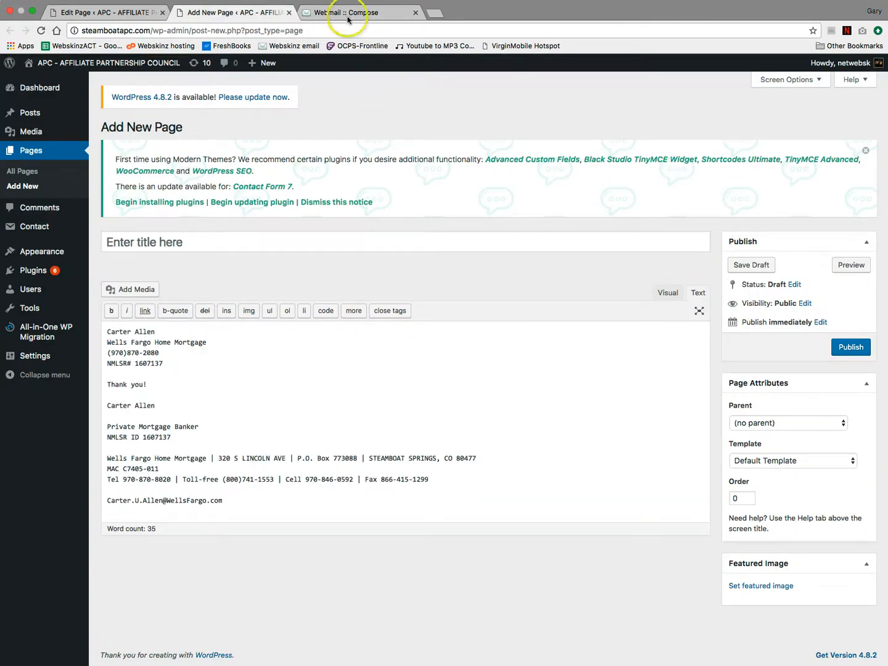
- Copy the selected signature text from the e-mail again for the new page draft
click(349, 15)
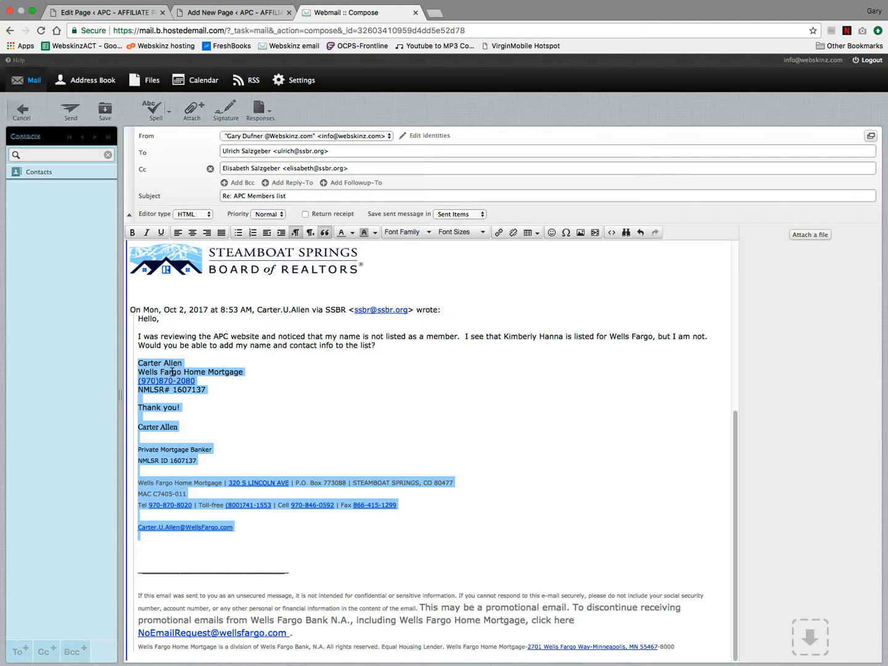
right_click(172, 372)
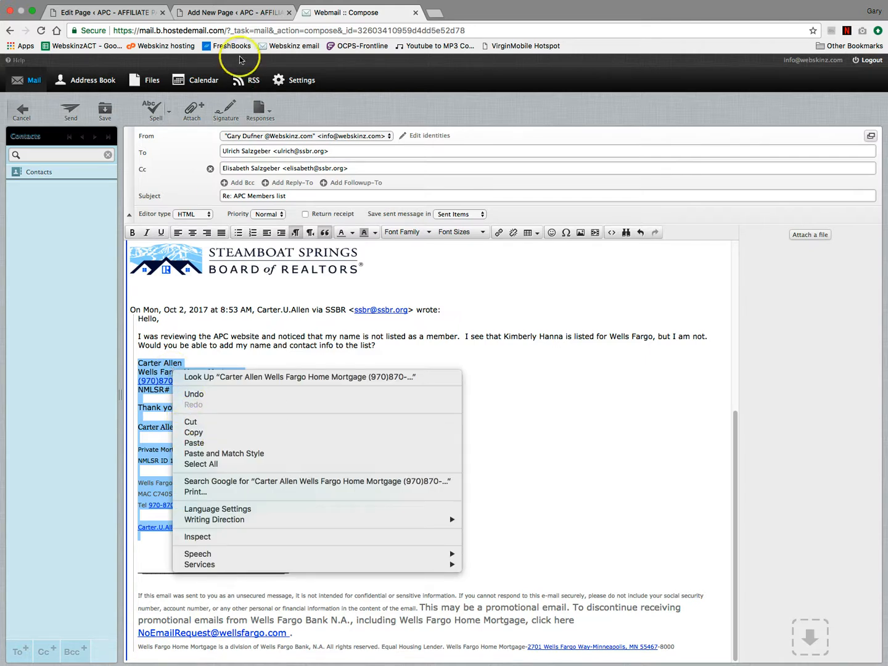
key(Escape)
click(255, 14)
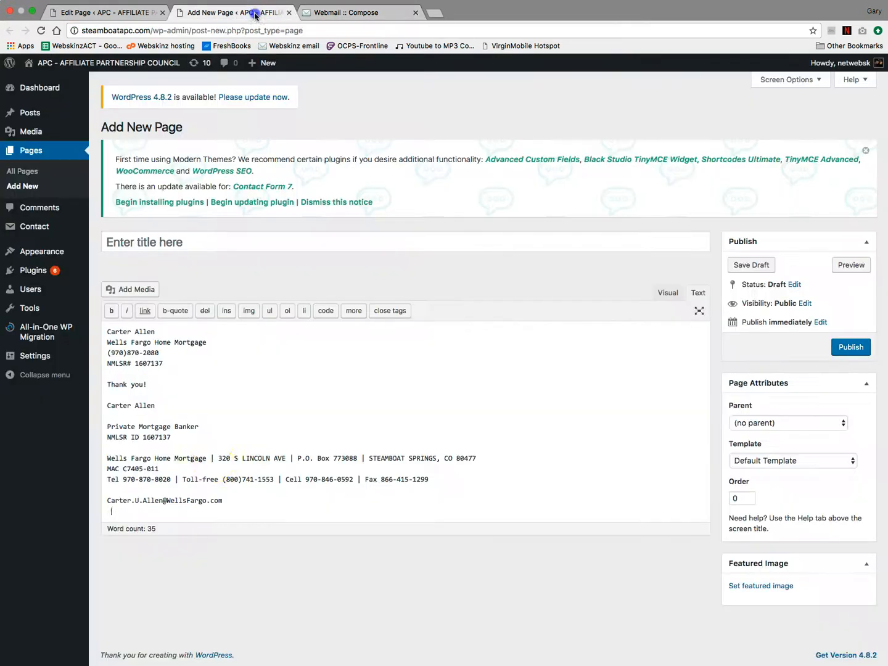
- Replace the text below the NMLSR# line with the copied signature
drag(258, 512, 94, 310)
right_click(117, 326)
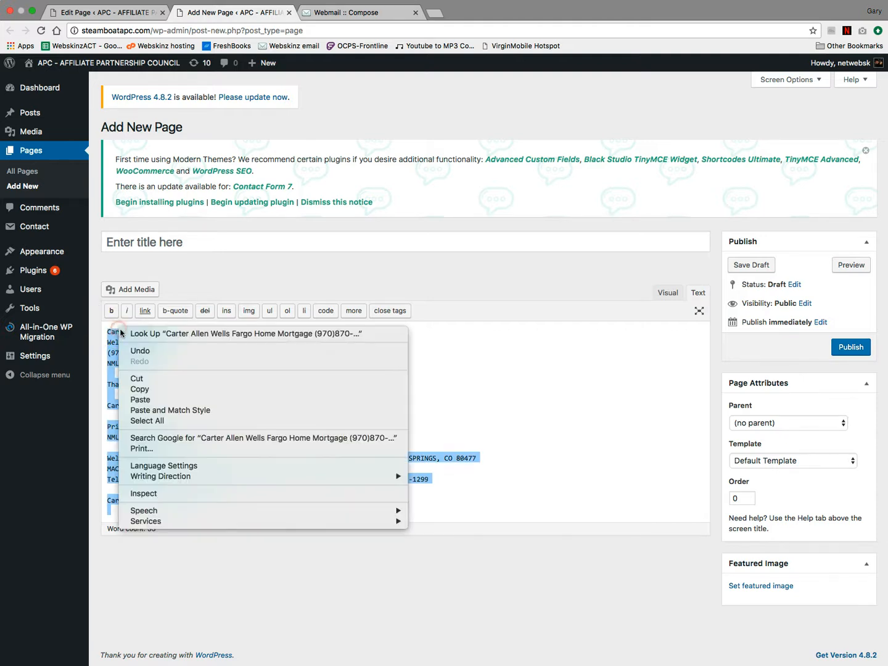
click(276, 404)
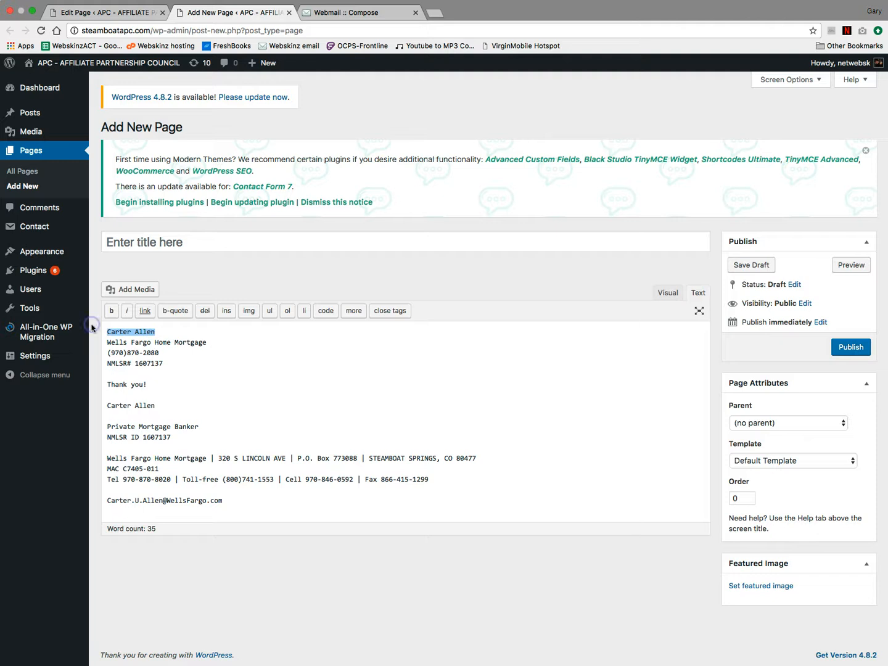
- Title the page with the lender's name and apply the Page - Fullwidth template
click(174, 242)
key(ctrl+v)
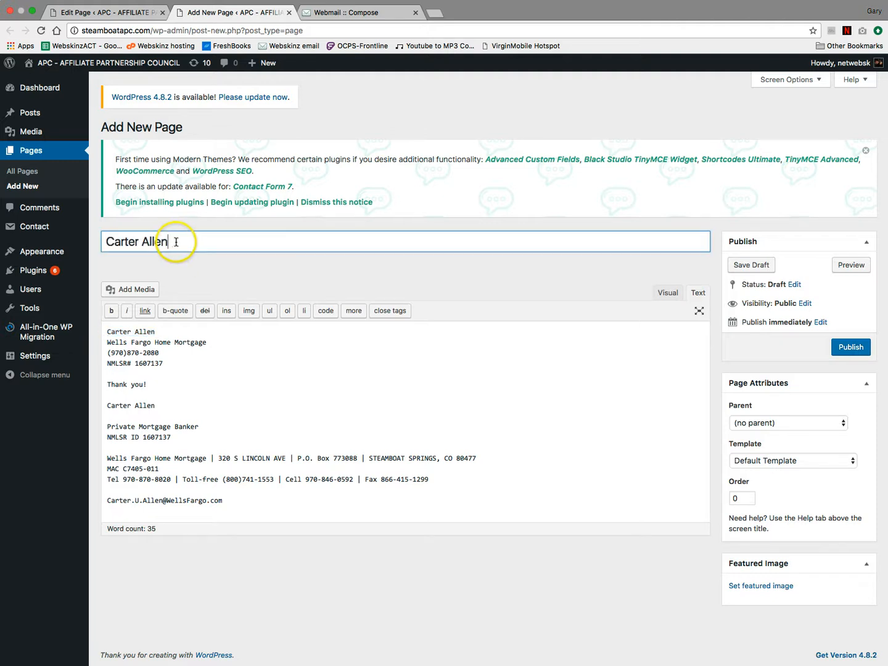
click(223, 360)
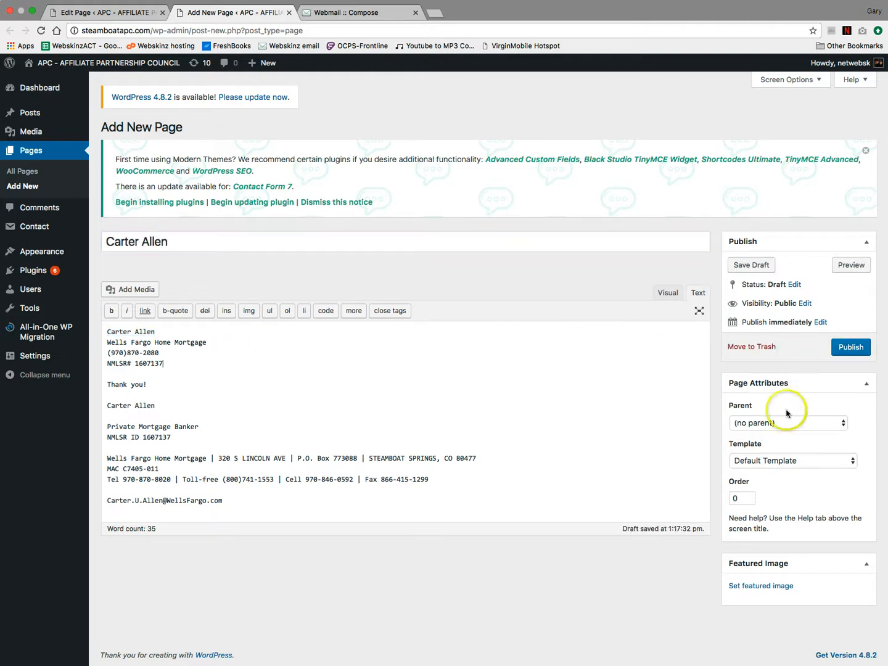
click(771, 463)
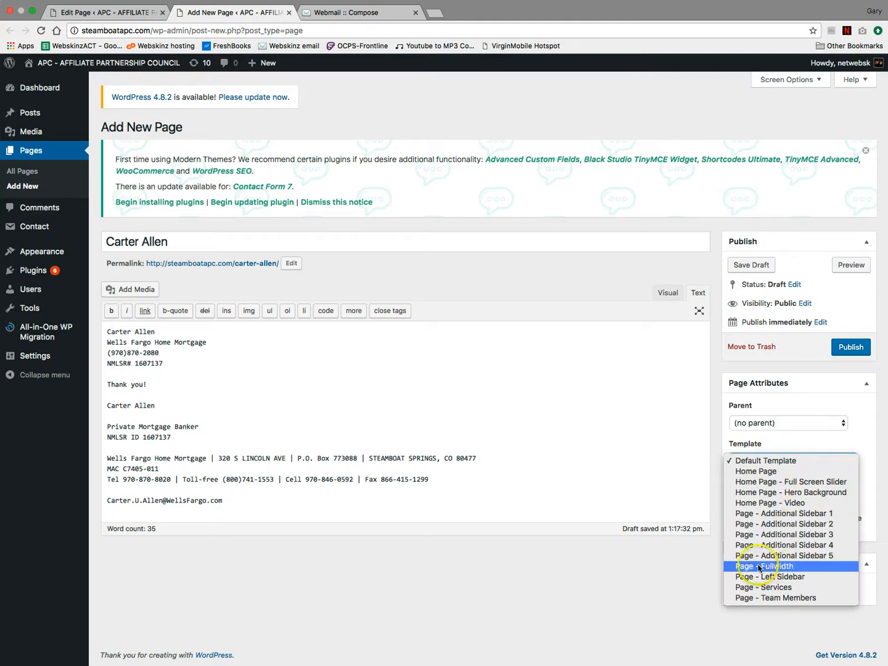
click(794, 570)
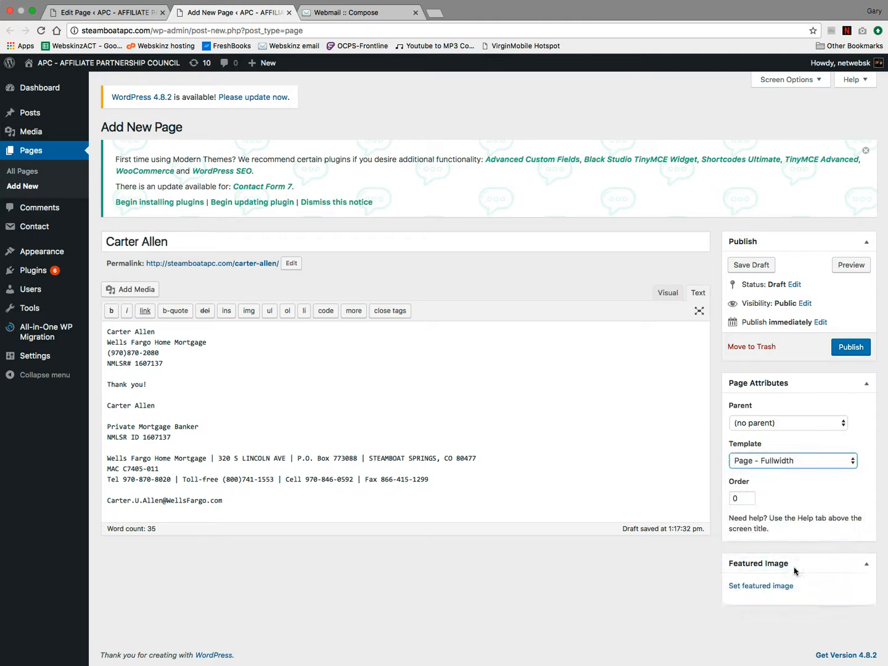
- Set the steamboat-springs-2 photo from the Media Library as the page's featured image
click(756, 588)
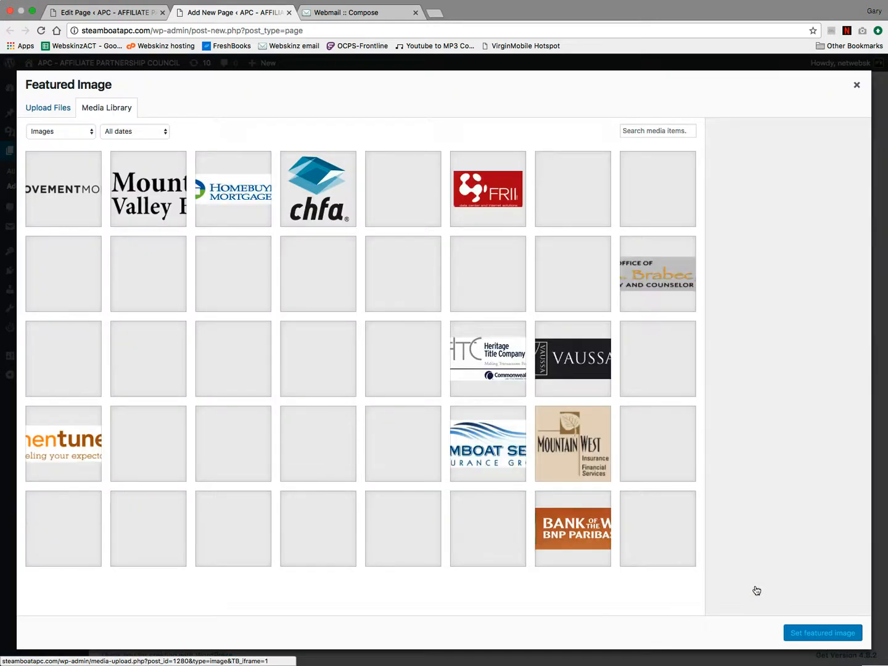
scroll(515, 402, down, 20)
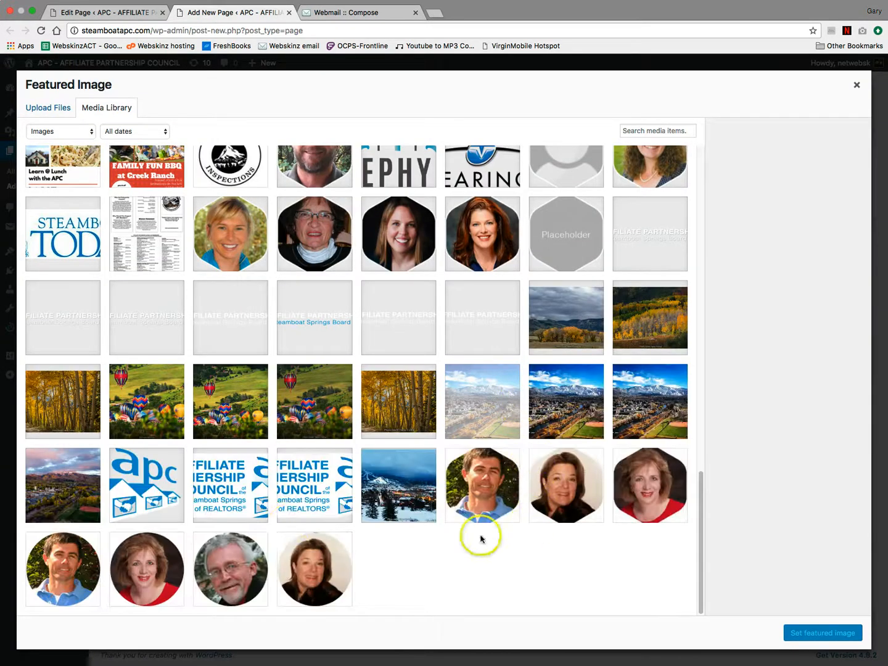
click(62, 483)
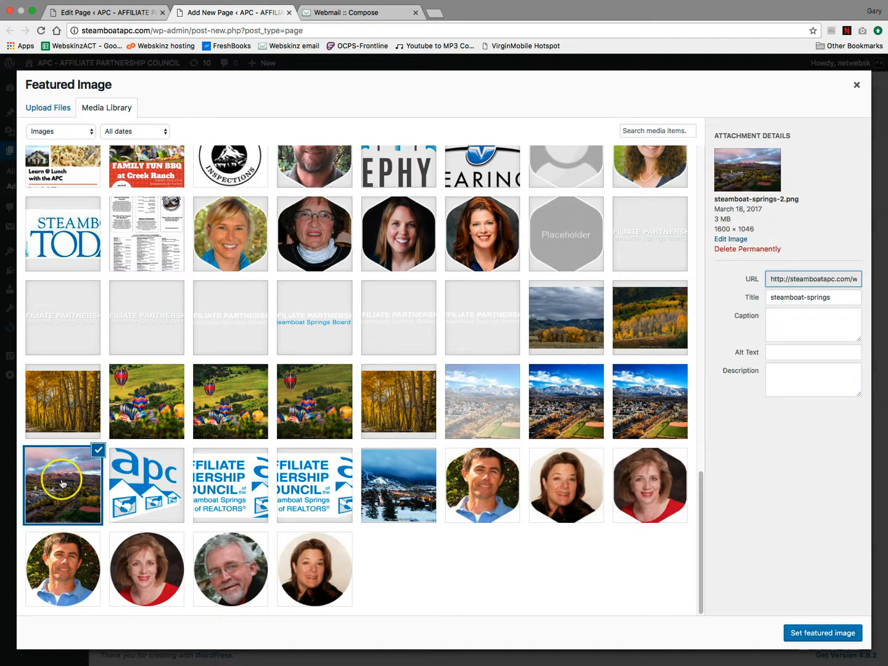
click(806, 635)
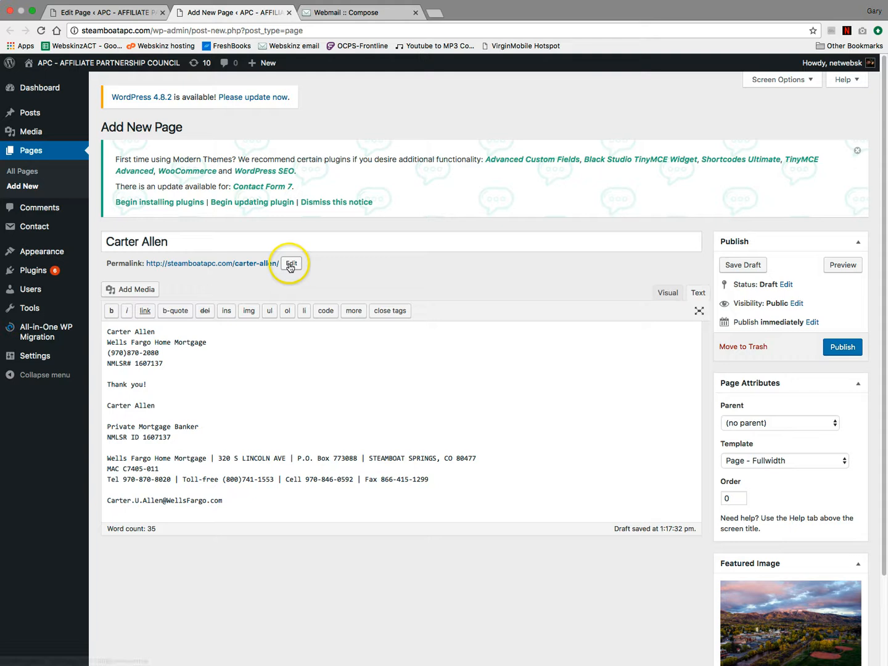
- Change the permalink slug to the lender's name ending in -2 and confirm it
click(291, 263)
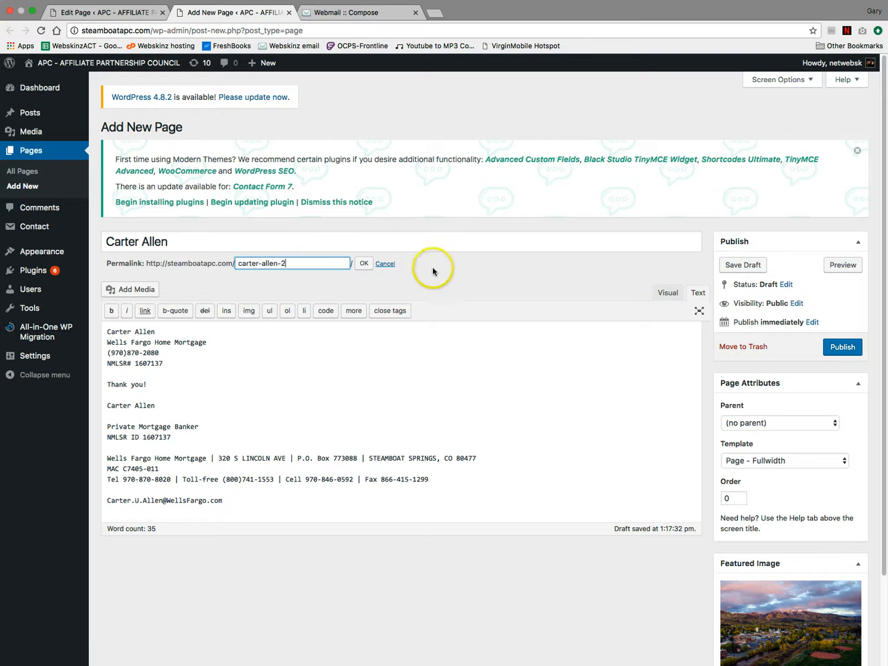
click(363, 263)
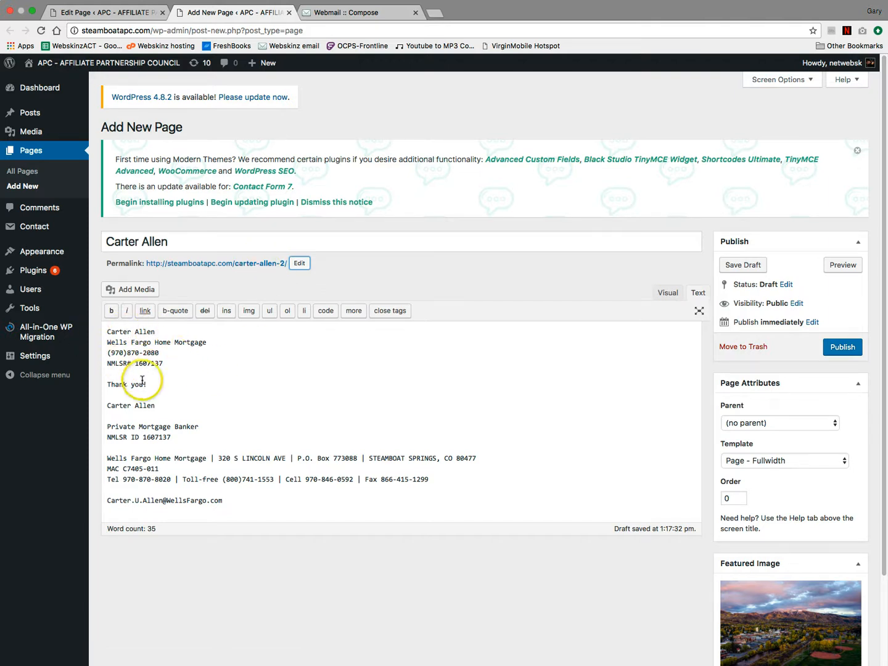
- Delete the 'Thank you!' line and the duplicate name line from the page text
drag(154, 384, 87, 378)
key(BackSpace)
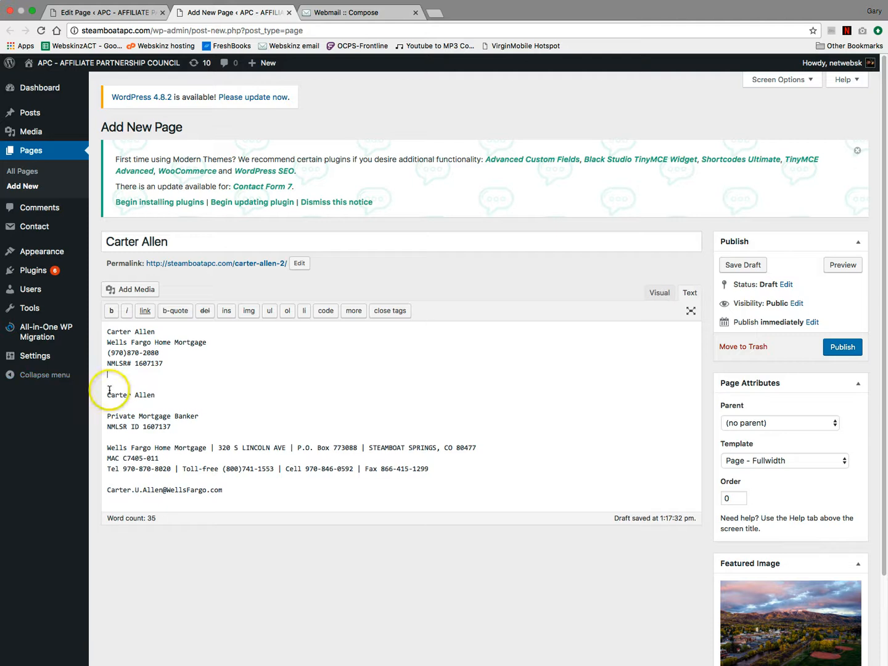
drag(158, 396, 114, 379)
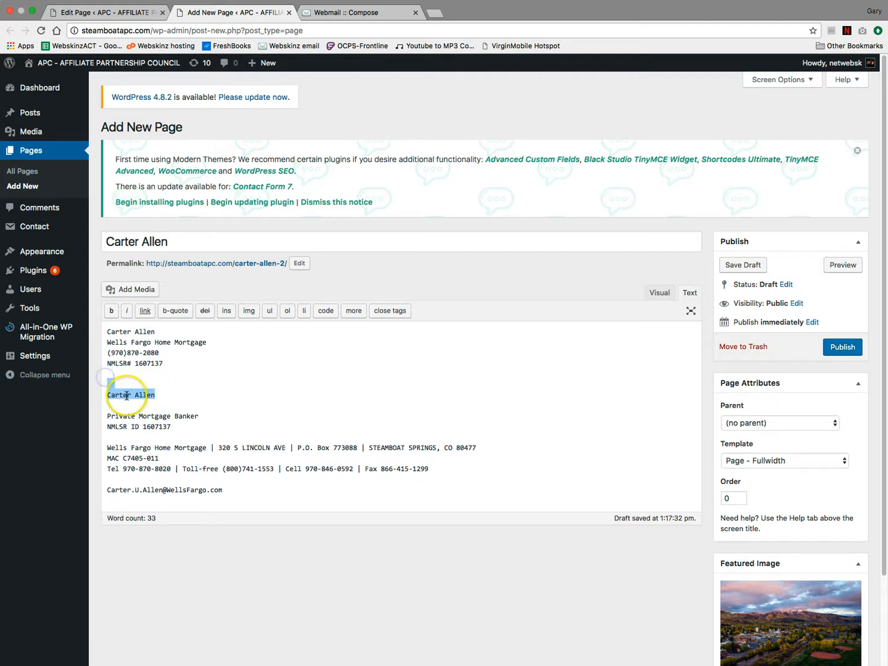
key(BackSpace)
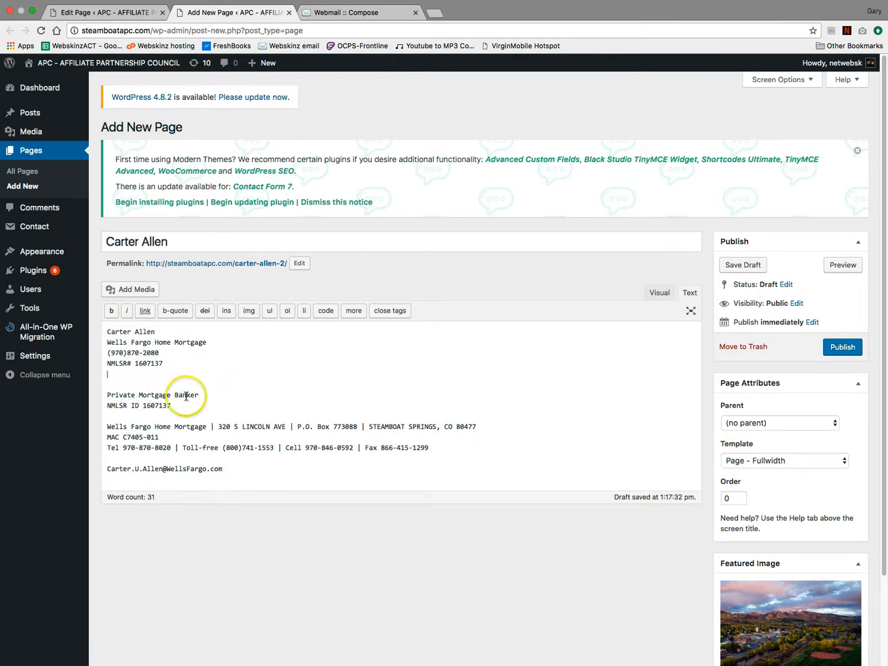
- Remove the NMLSR ID line, the empty lines and the three-line address block
drag(107, 341, 212, 342)
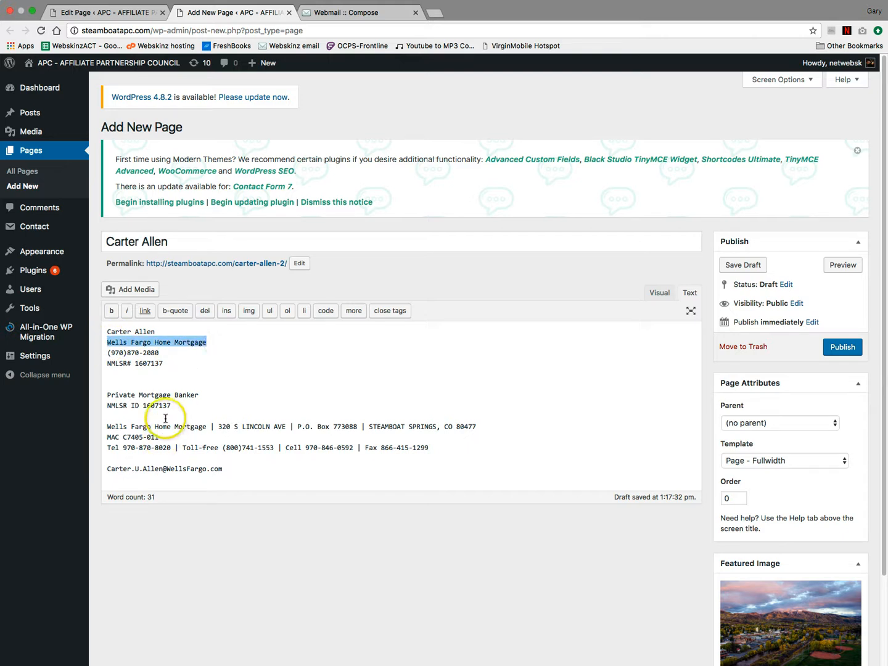
drag(174, 405, 102, 405)
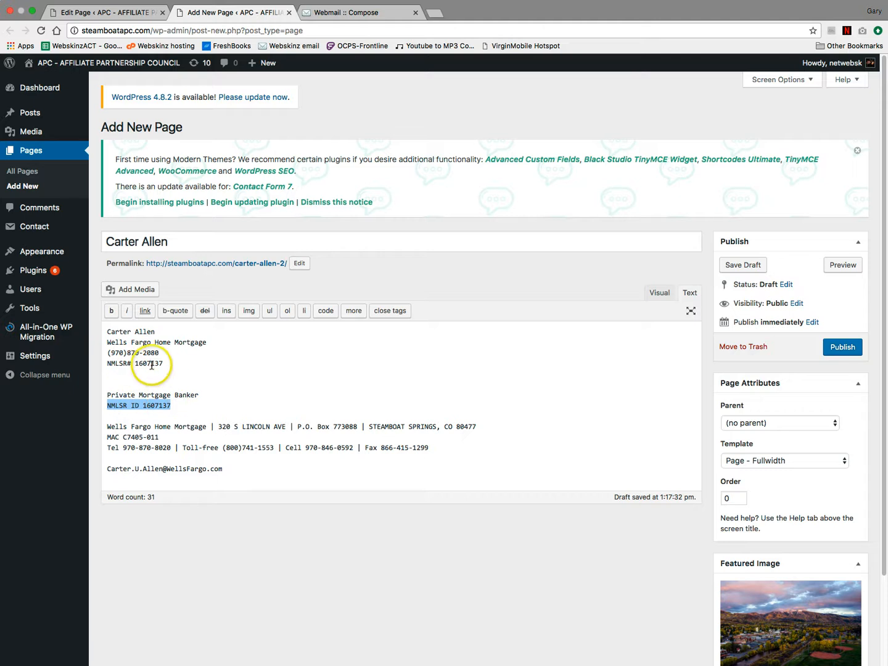
key(BackSpace)
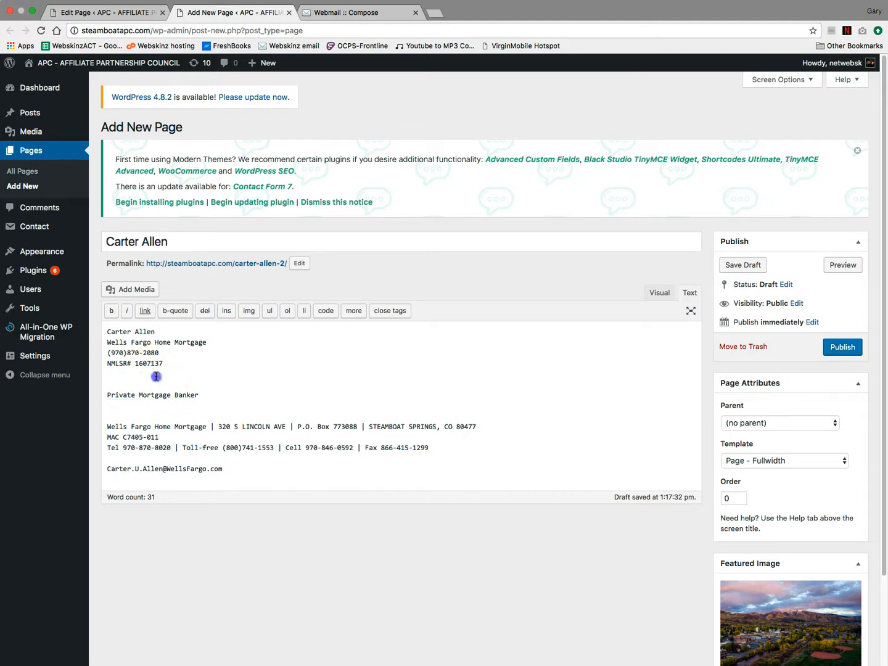
key(BackSpace)
key(BackSpace)
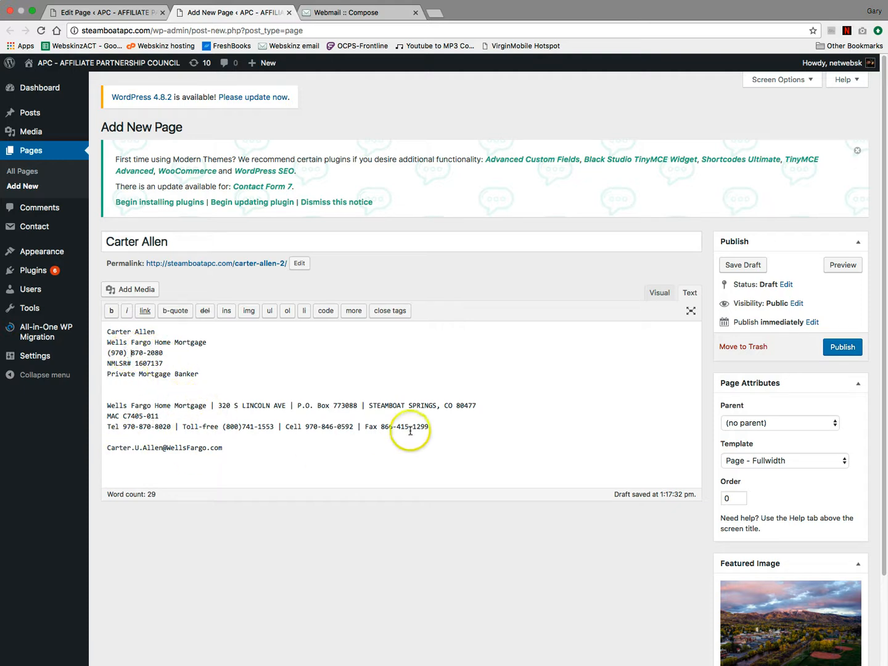
drag(430, 427, 171, 394)
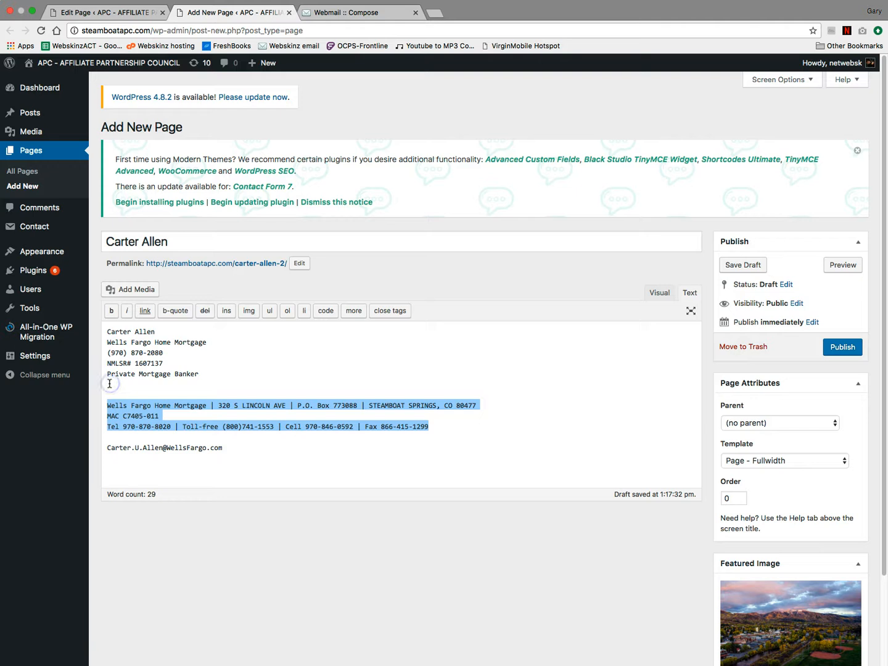
key(BackSpace)
key(BackSpace)
key(BackSpace)
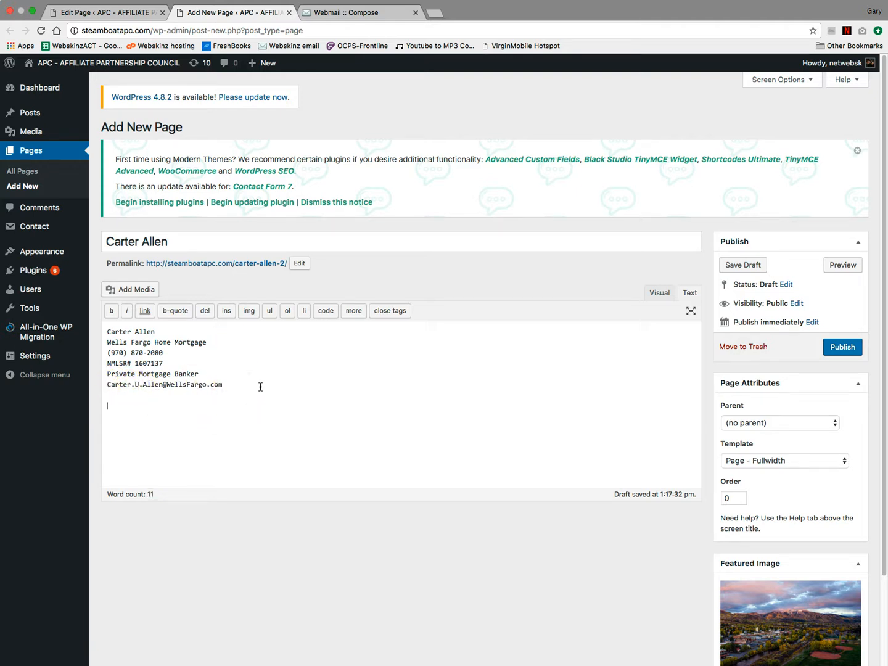
- Bring up the existing member page's editor
click(339, 375)
click(105, 13)
click(242, 412)
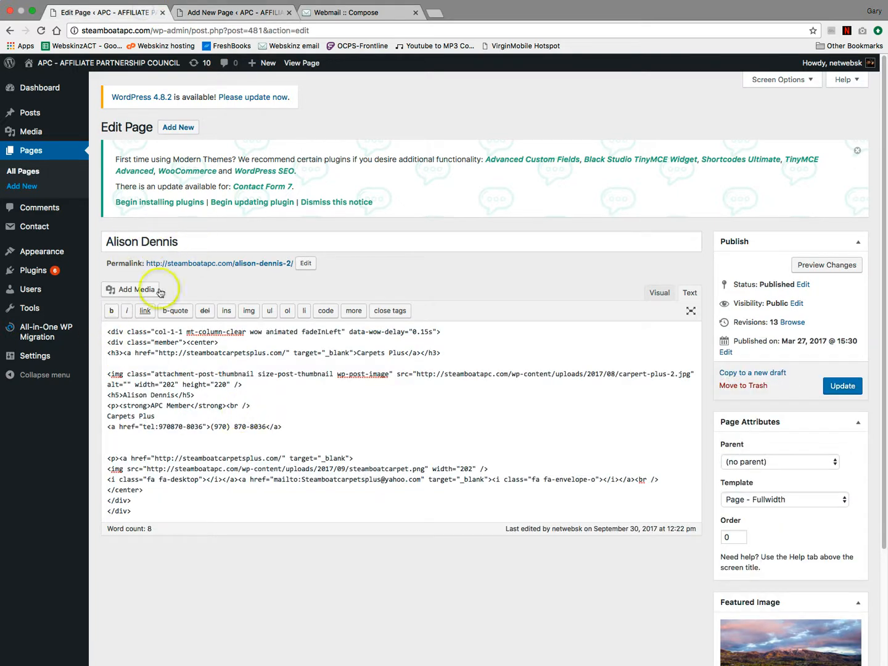
- Copy the member page's full HTML and paste it below the lender's e-mail line
drag(105, 330, 180, 544)
key(super+c)
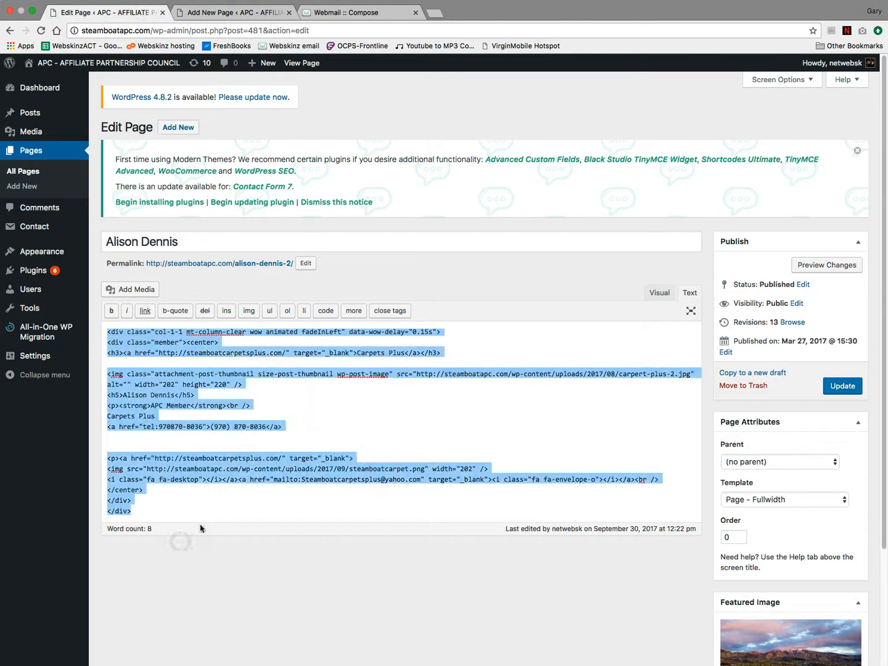
click(234, 12)
click(160, 402)
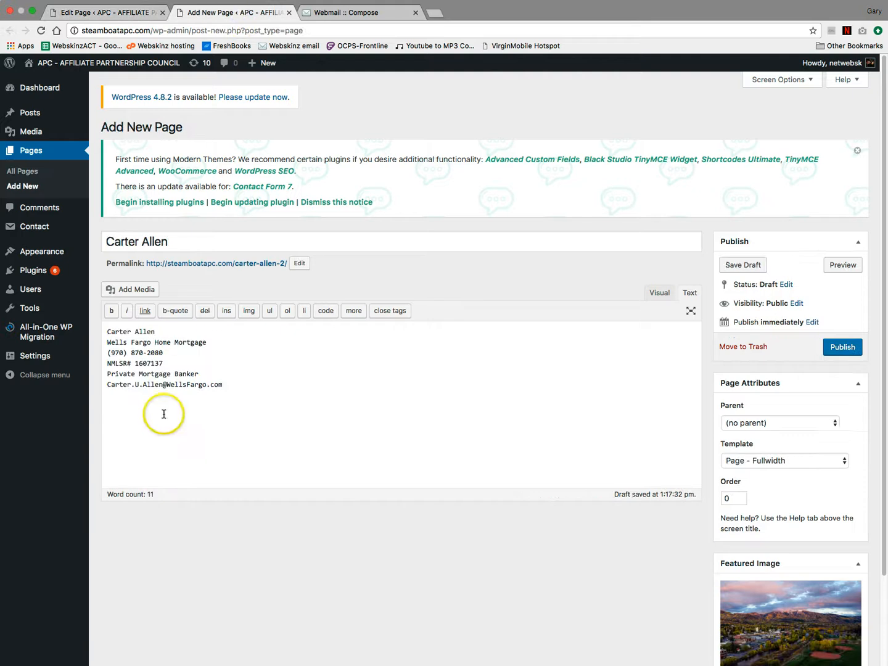
key(super+v)
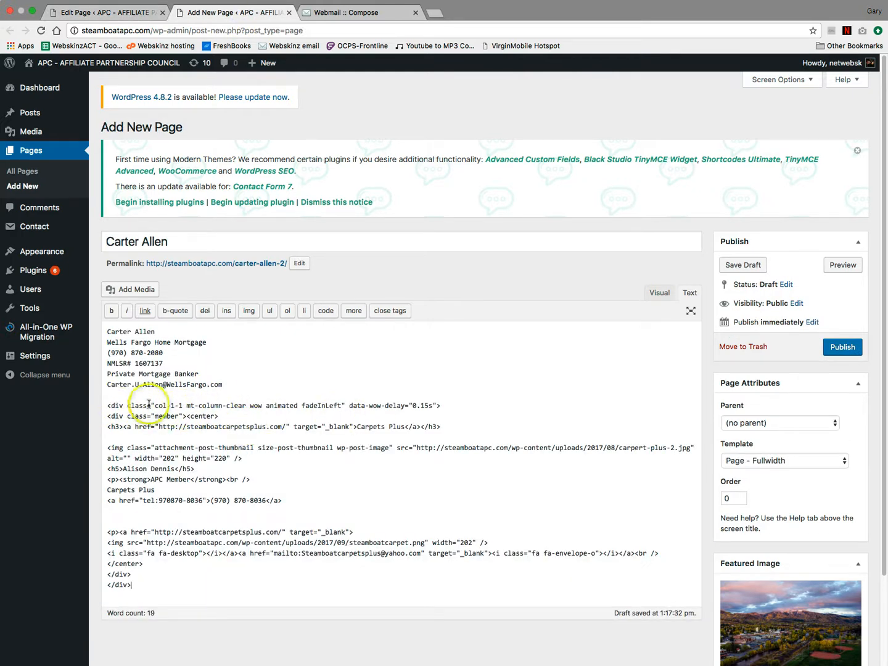
drag(138, 416, 242, 414)
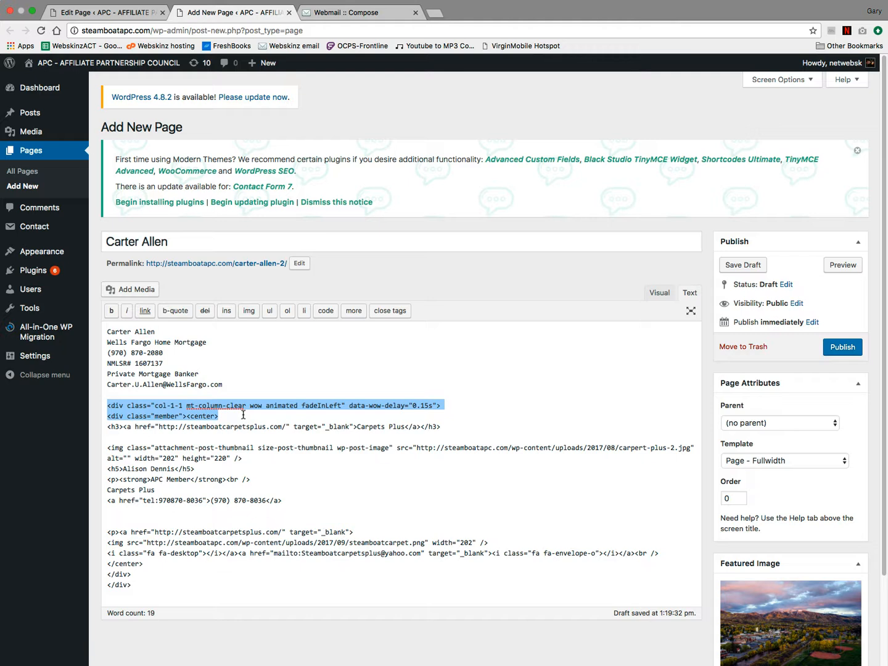
click(336, 387)
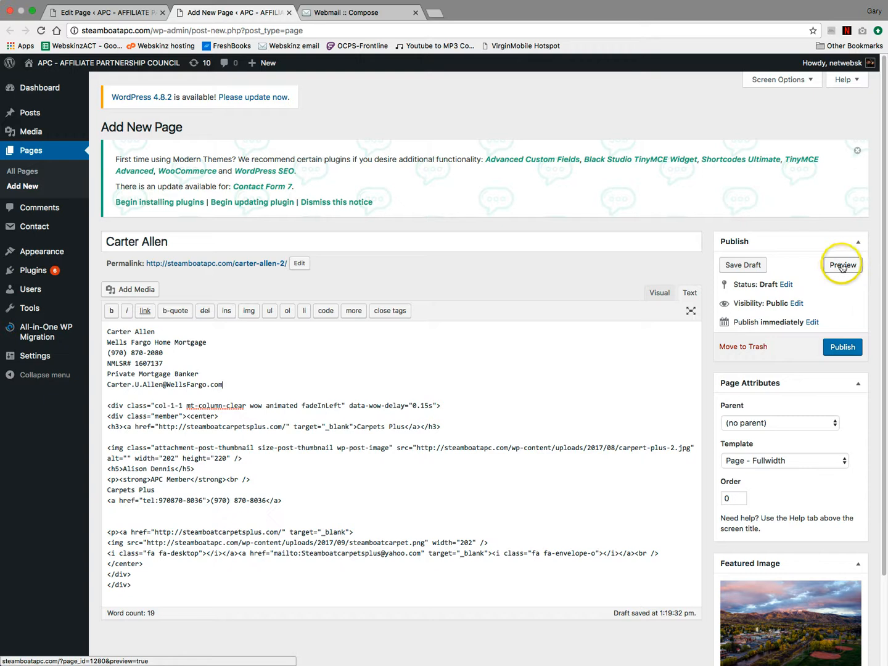
- Publish the lender page and open its preview in a new tab
click(843, 348)
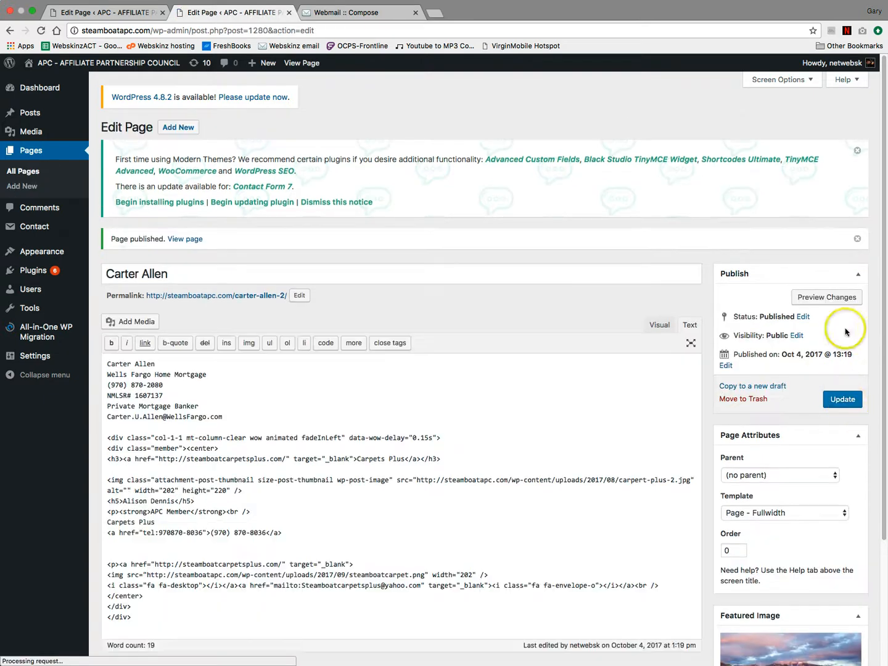
right_click(821, 299)
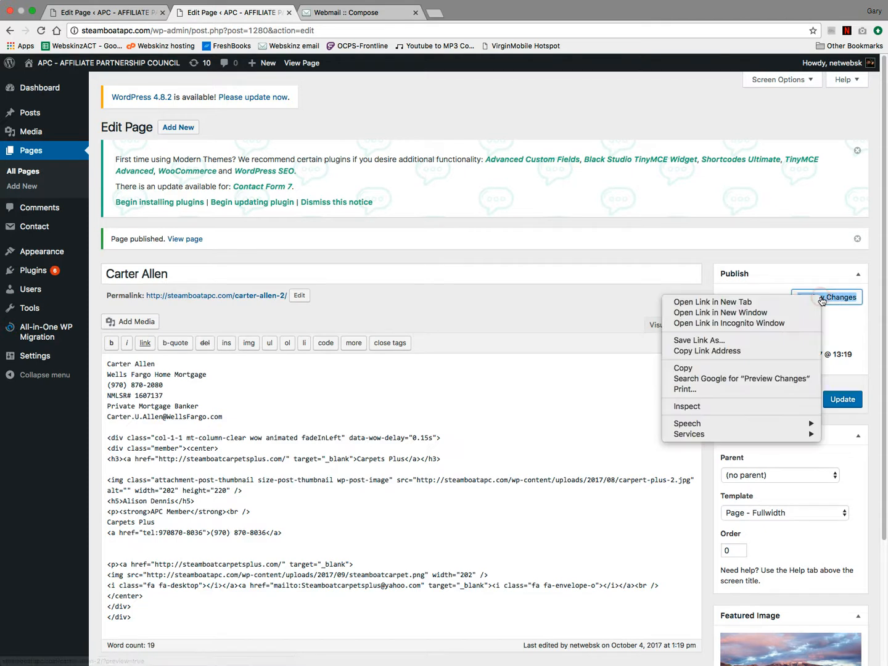
click(708, 302)
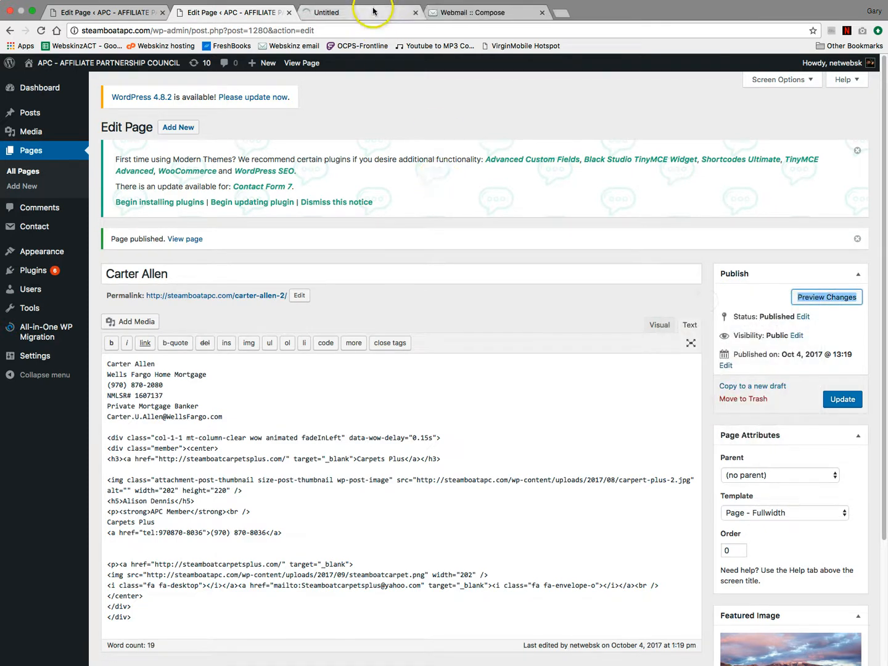
click(372, 11)
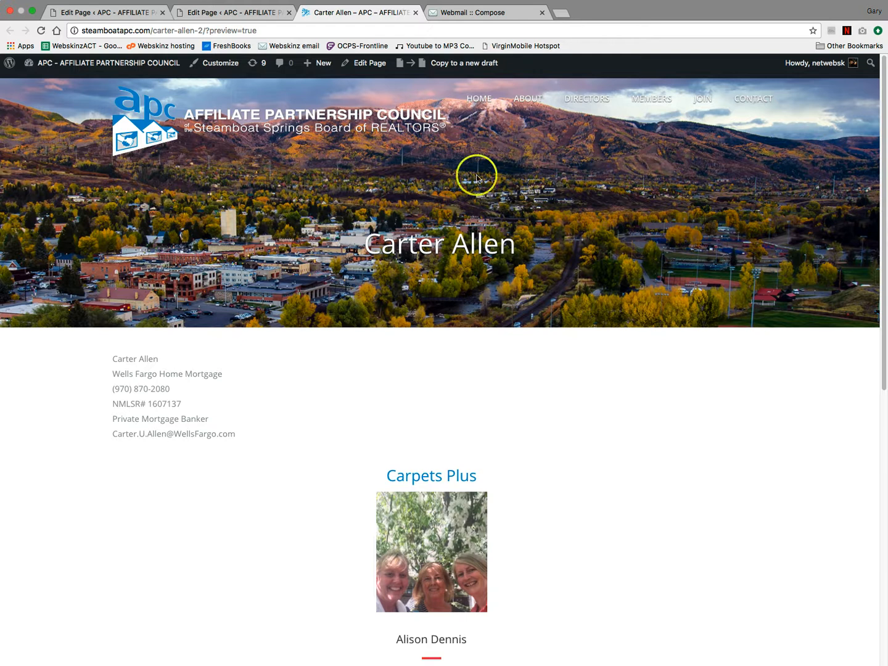
- Reload and review the published page, comparing it with the Carpets Plus member entry
drag(117, 358, 235, 437)
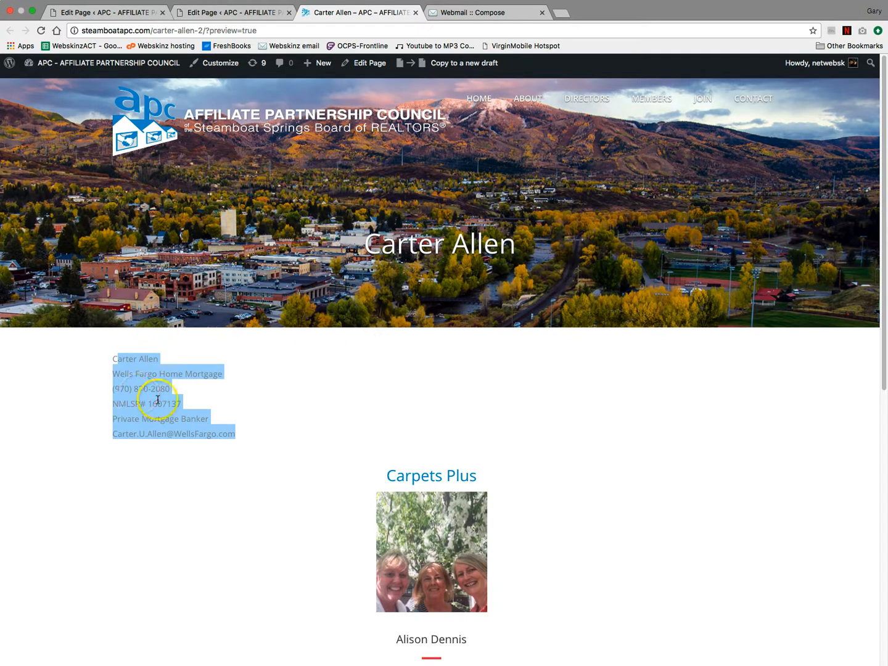
click(441, 437)
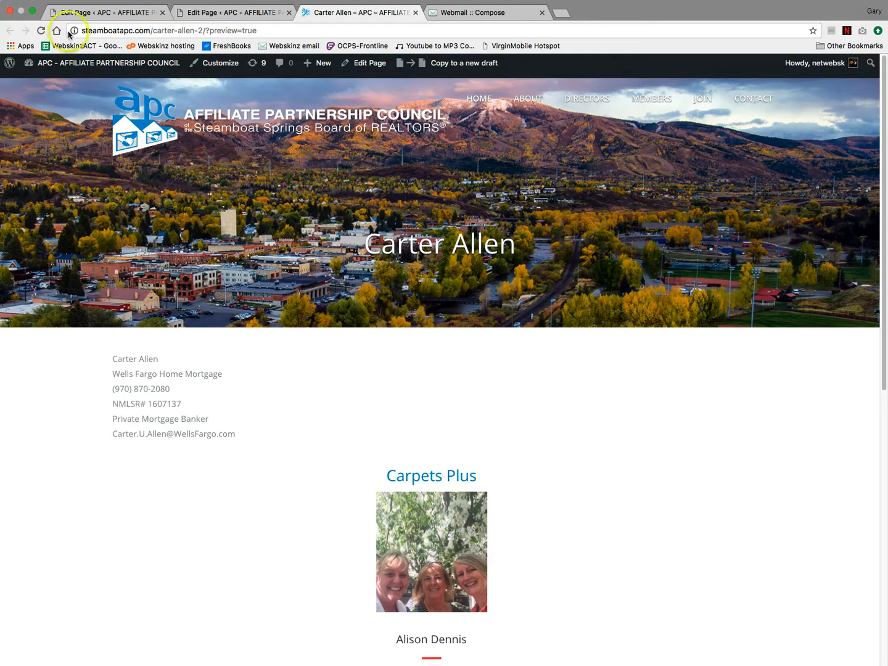
click(41, 30)
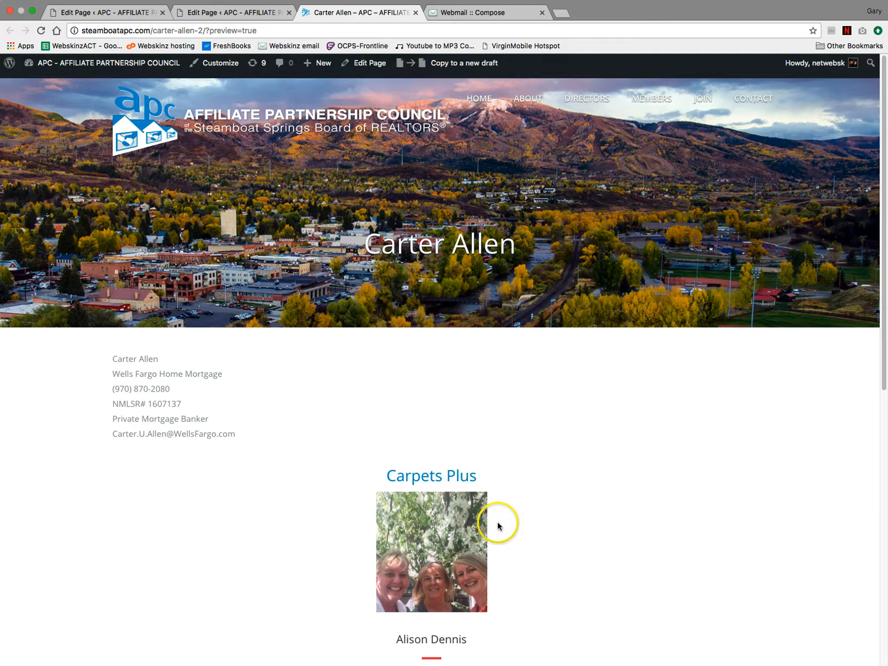
scroll(500, 521, down, 3)
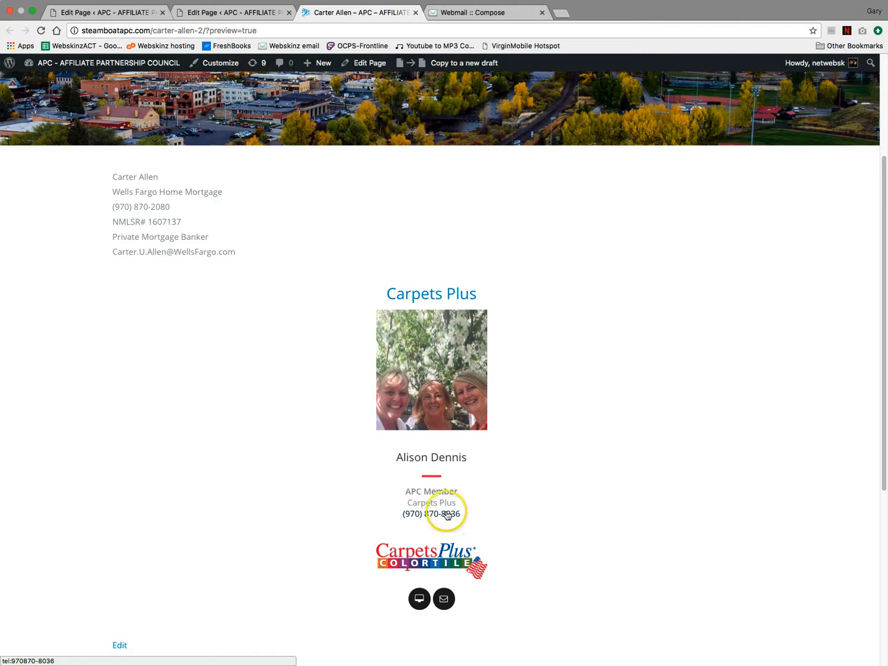
drag(400, 513, 461, 517)
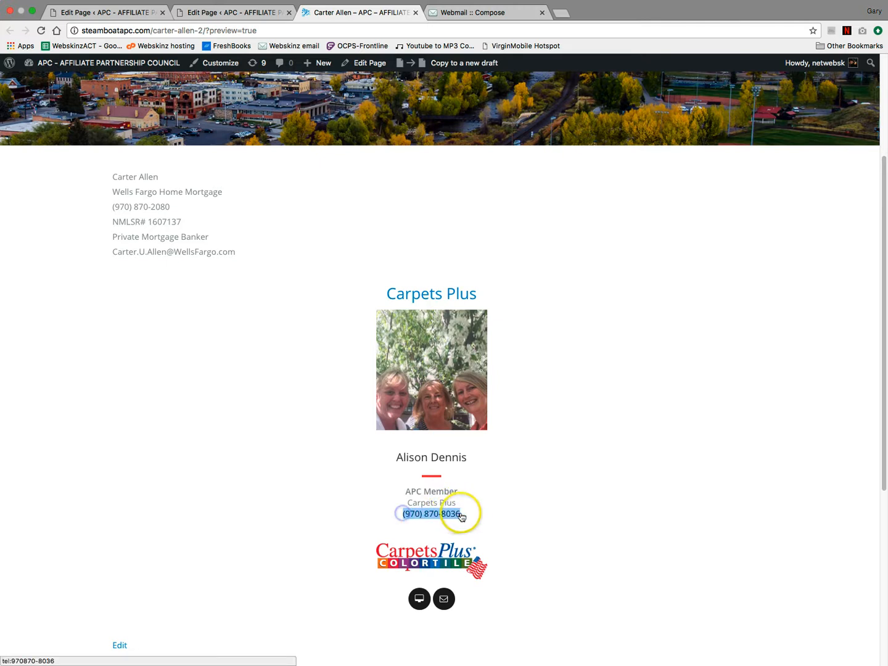
click(462, 517)
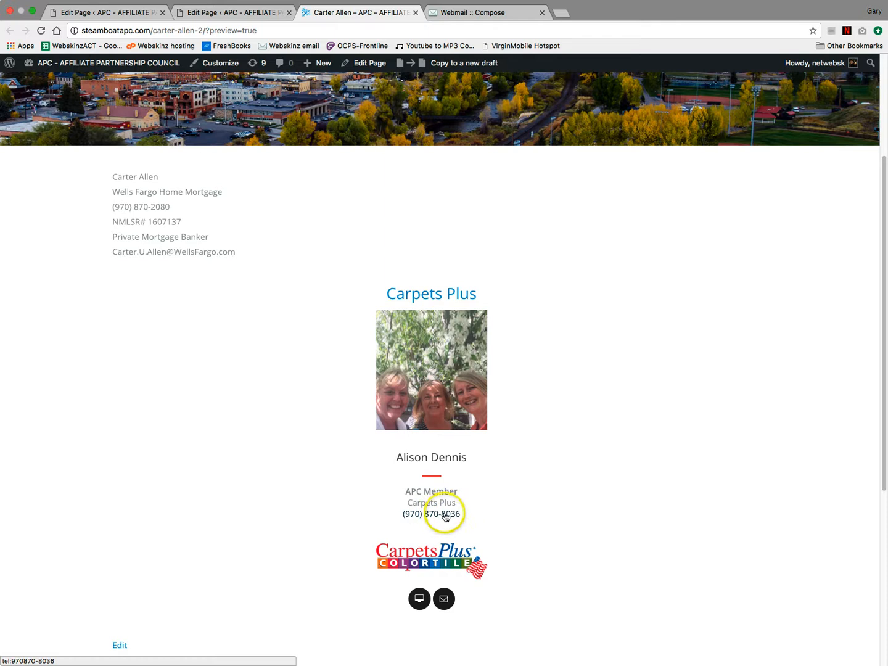
scroll(501, 465, up, 3)
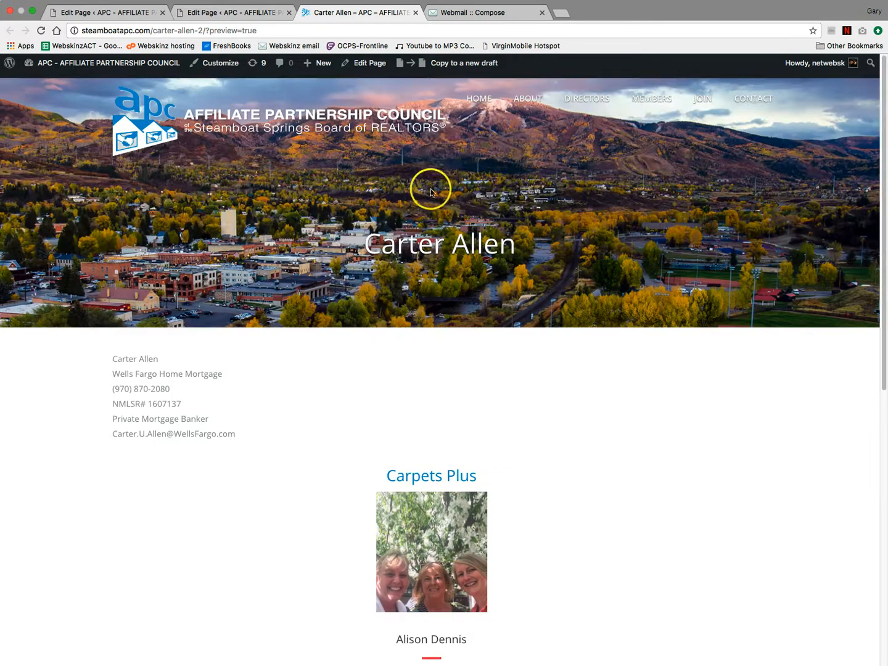
scroll(535, 343, down, 6)
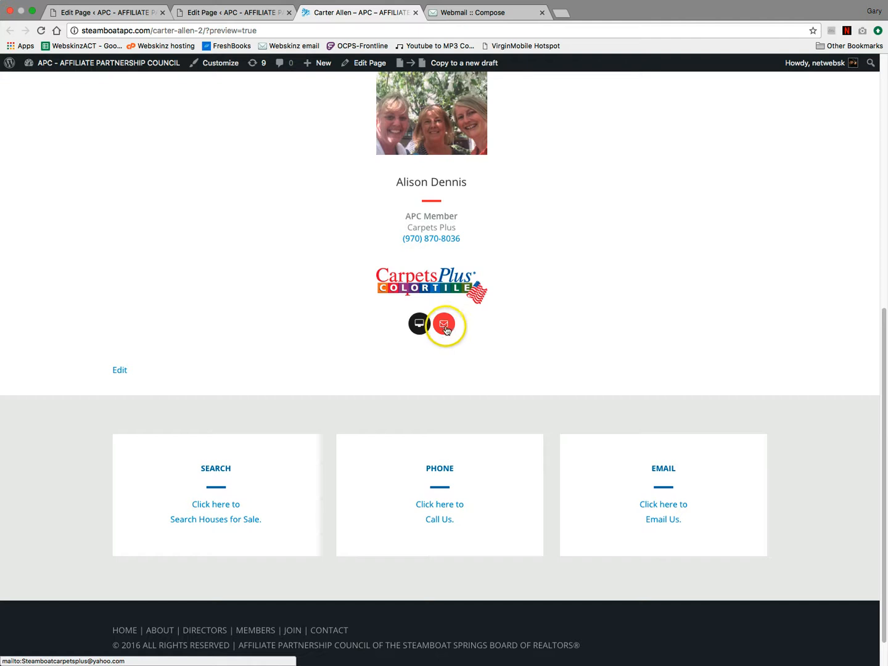
scroll(521, 311, up, 6)
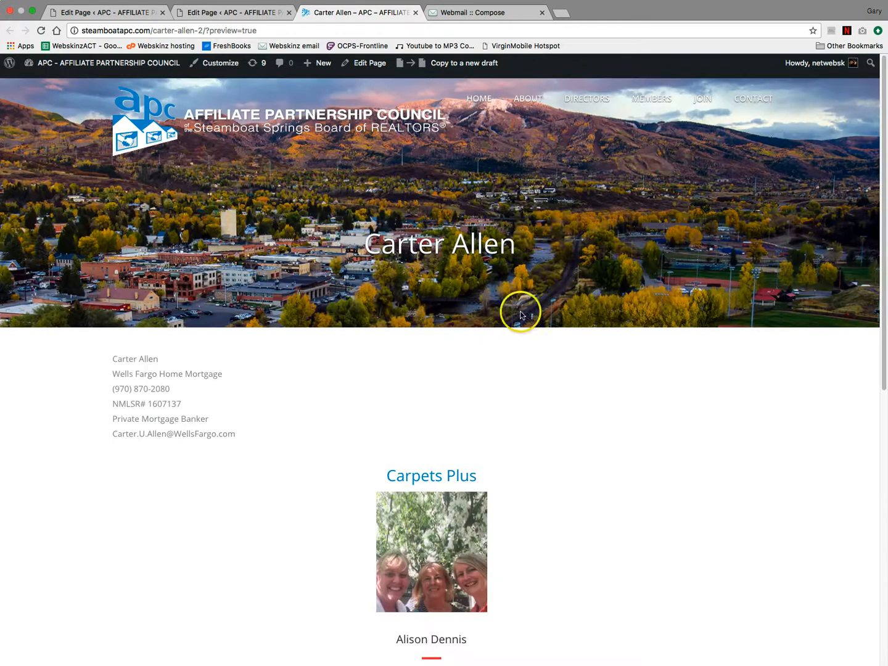
click(265, 15)
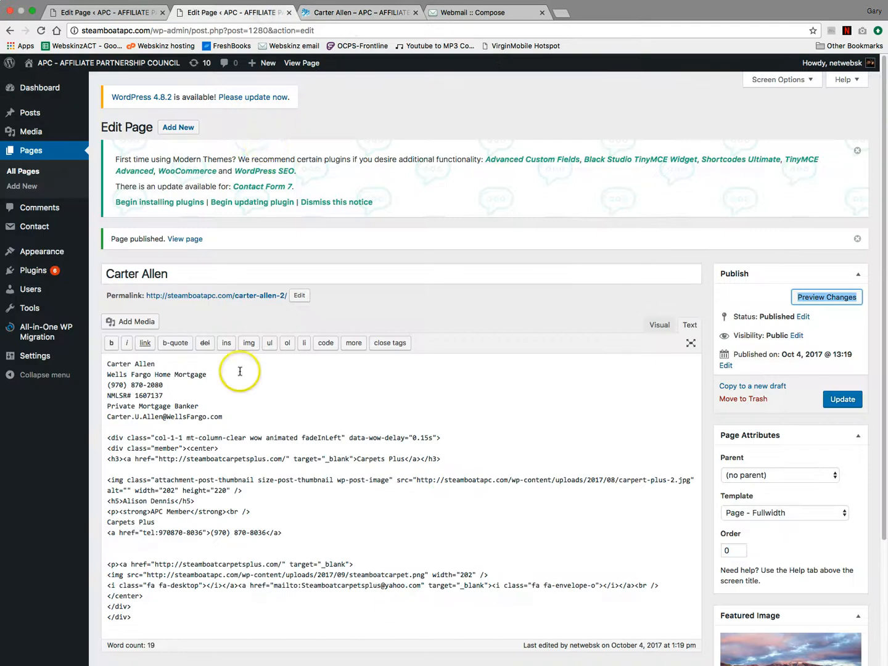
- Cut the new member's name from the top and paste it over the placeholder name in the member card
triple_click(116, 364)
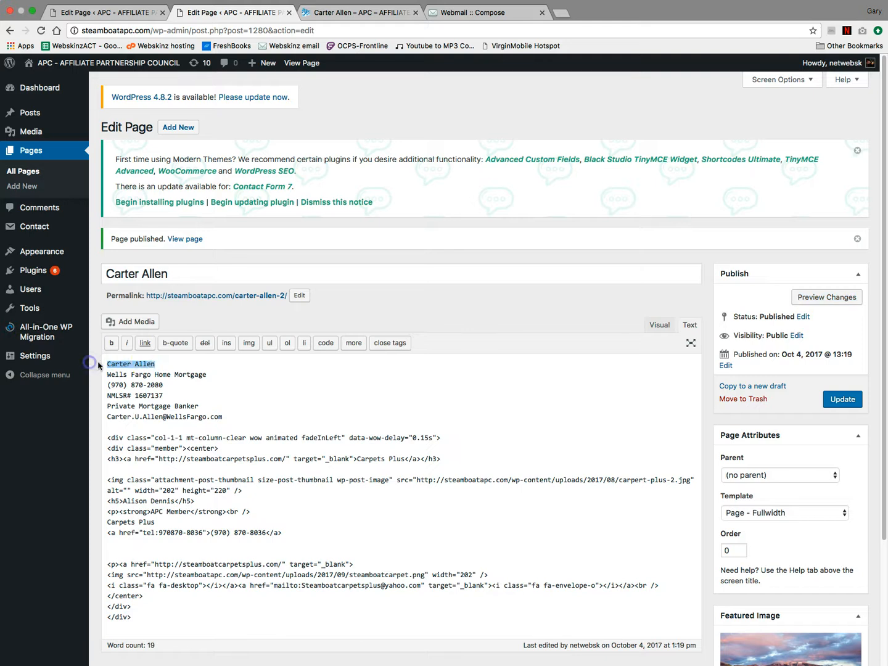
right_click(145, 365)
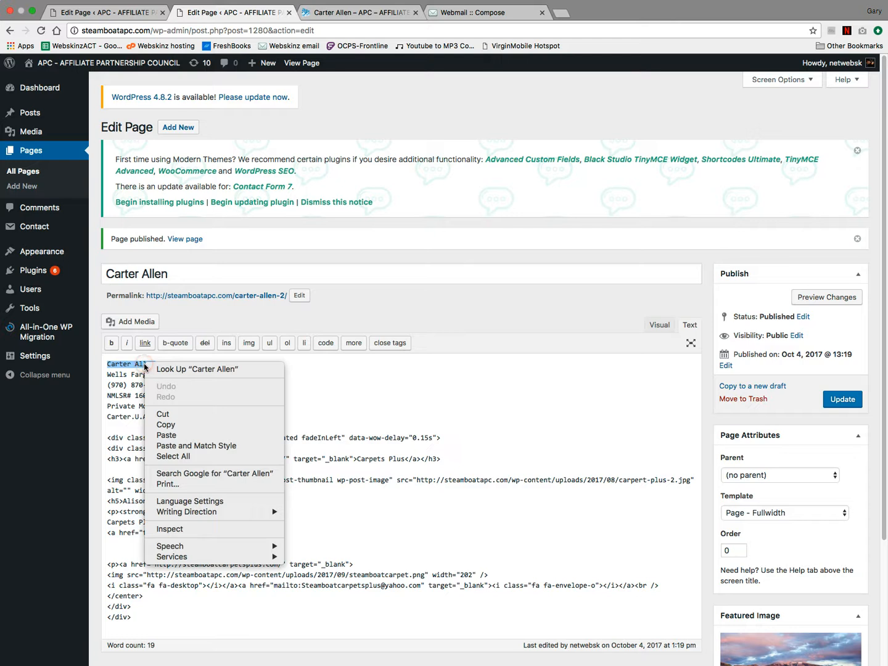
click(165, 414)
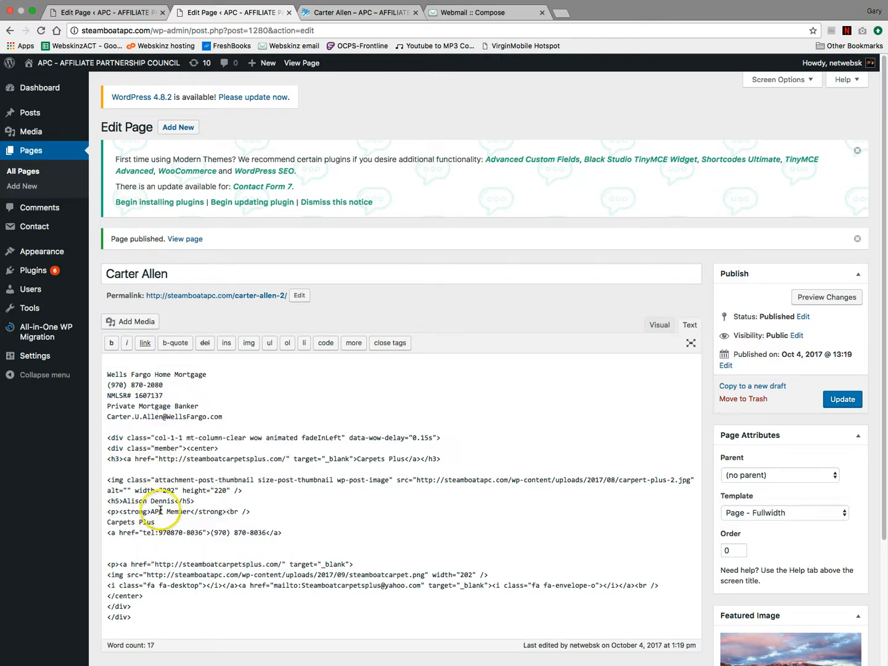
drag(124, 500, 163, 501)
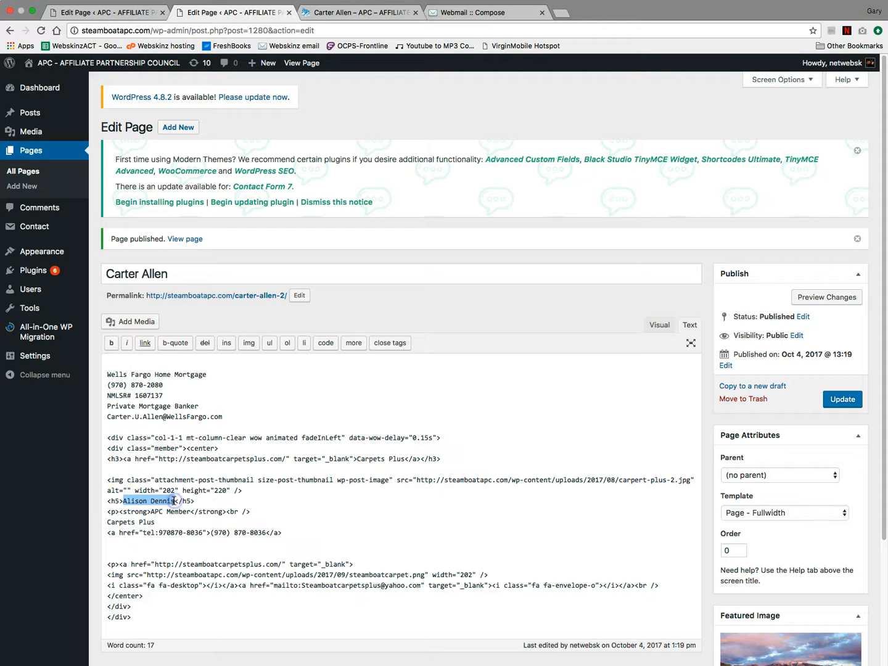
right_click(174, 502)
click(187, 534)
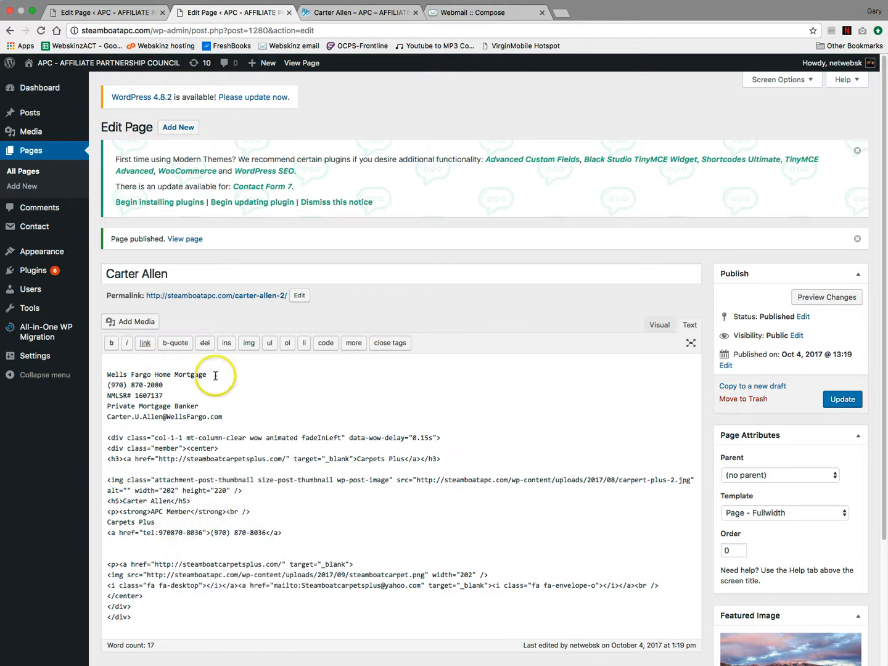
- Replace Carpets Plus in the heading link with Wells Fargo Home Mortgage
drag(117, 374, 108, 374)
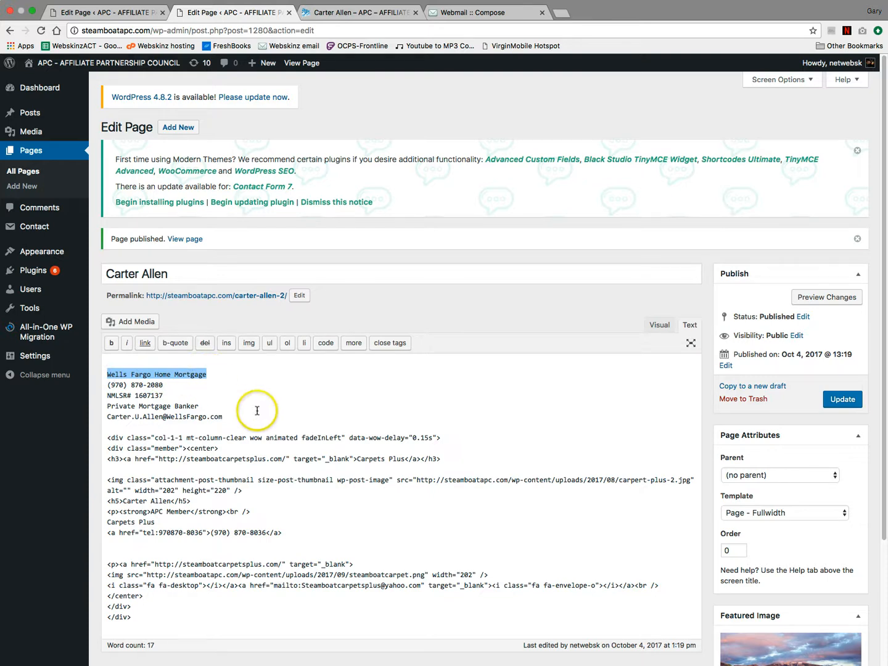
drag(357, 459, 402, 458)
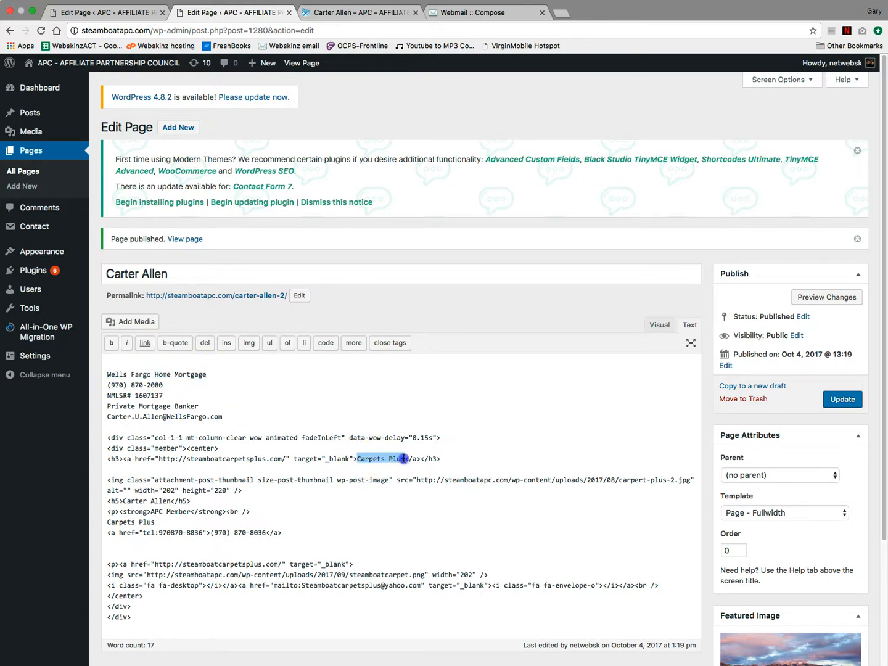
key(super+v)
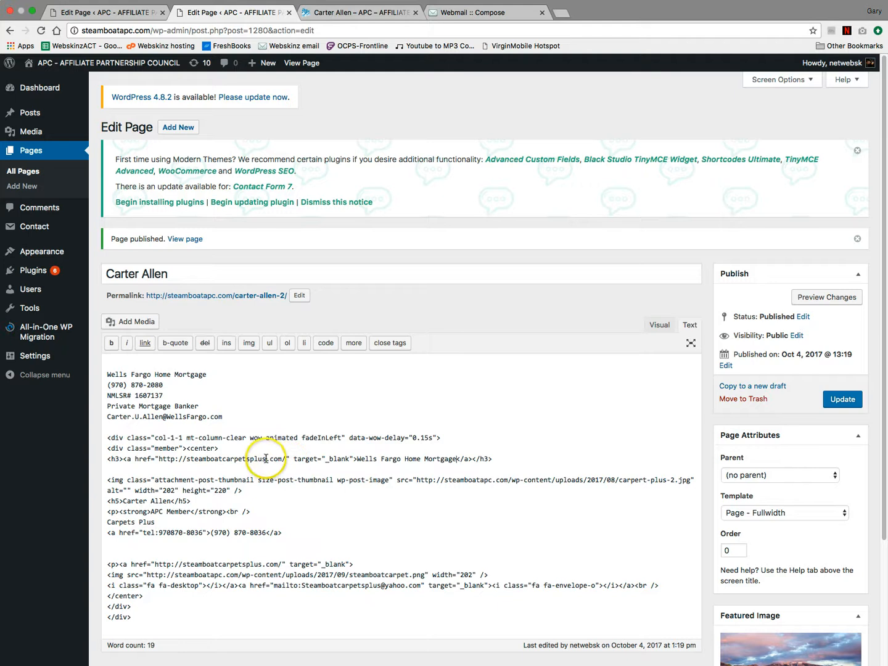
drag(185, 459, 183, 460)
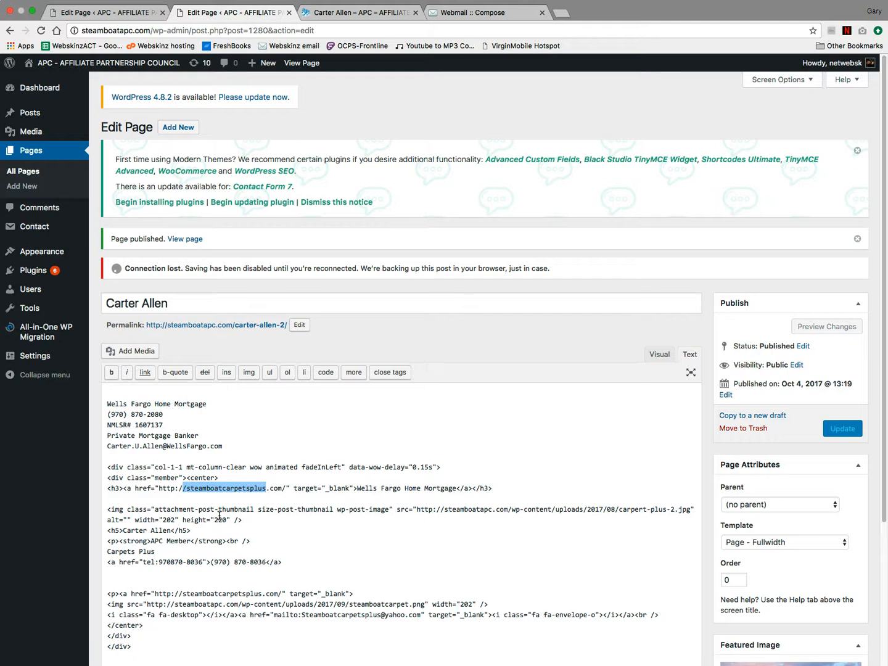
- Delete the top Wells Fargo Home Mortgage and Private Mortgage Banker lines, then select Carpets Plus under APC Member
click(185, 403)
shift+click(100, 404)
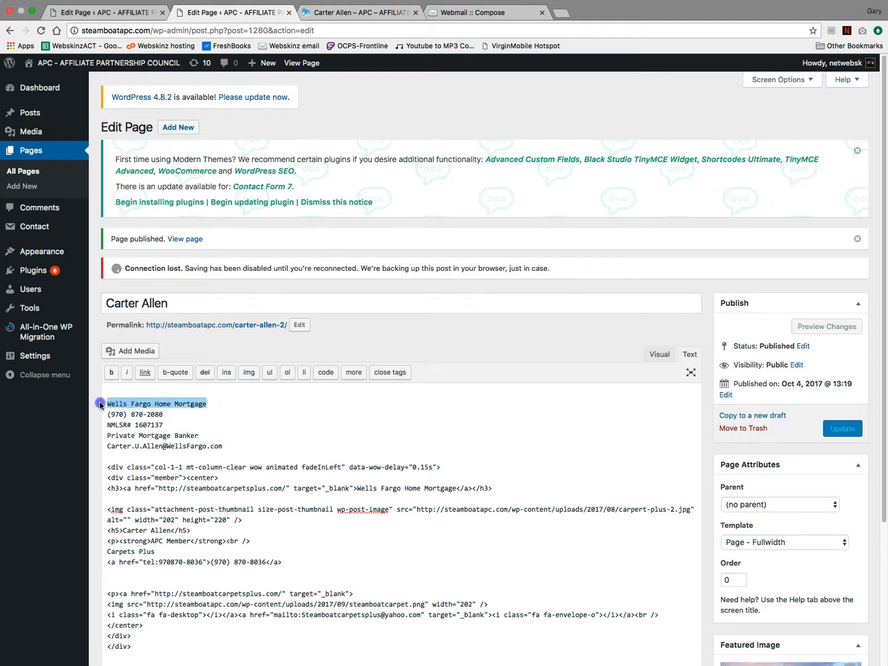
key(BackSpace)
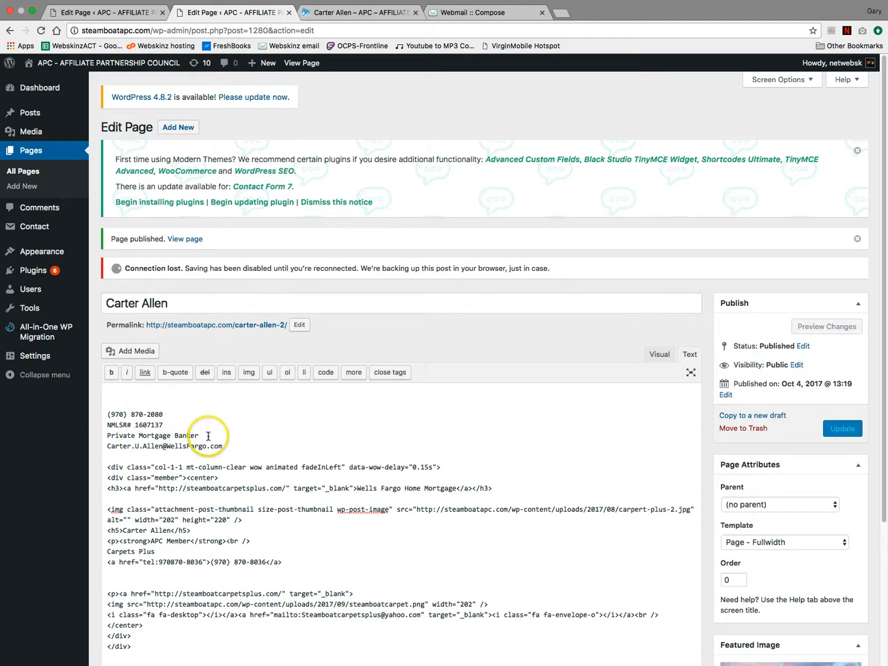
drag(199, 436, 97, 435)
key(BackSpace)
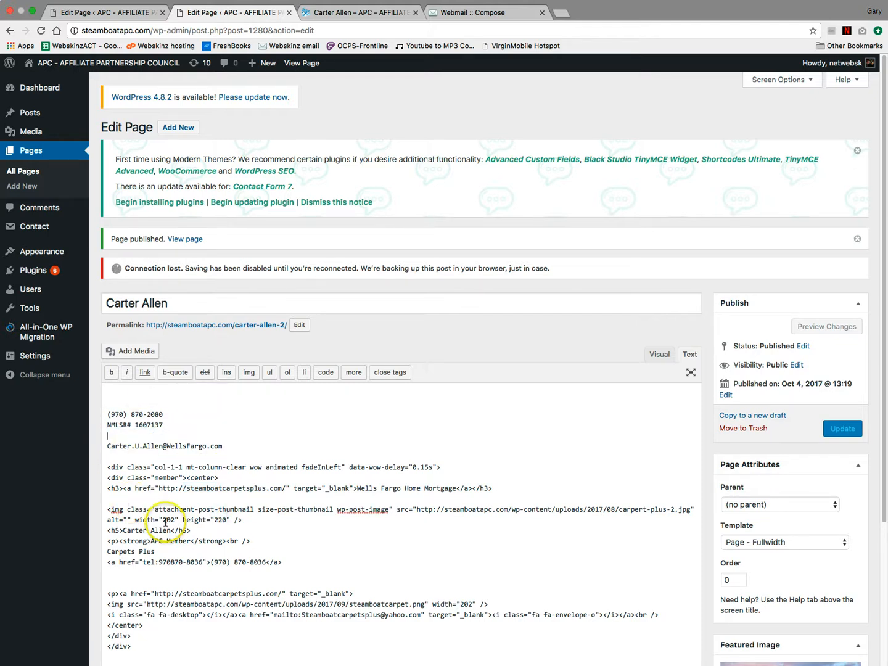
click(126, 551)
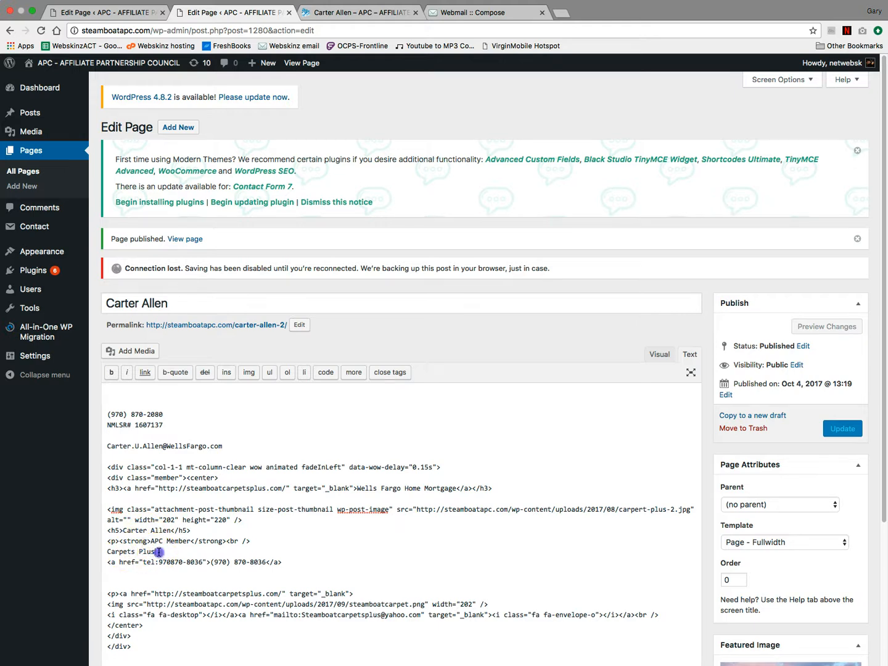
- Put Private Mortgage Banker in place of Carpets Plus and clear the leftover phone number and area code
key(super+v)
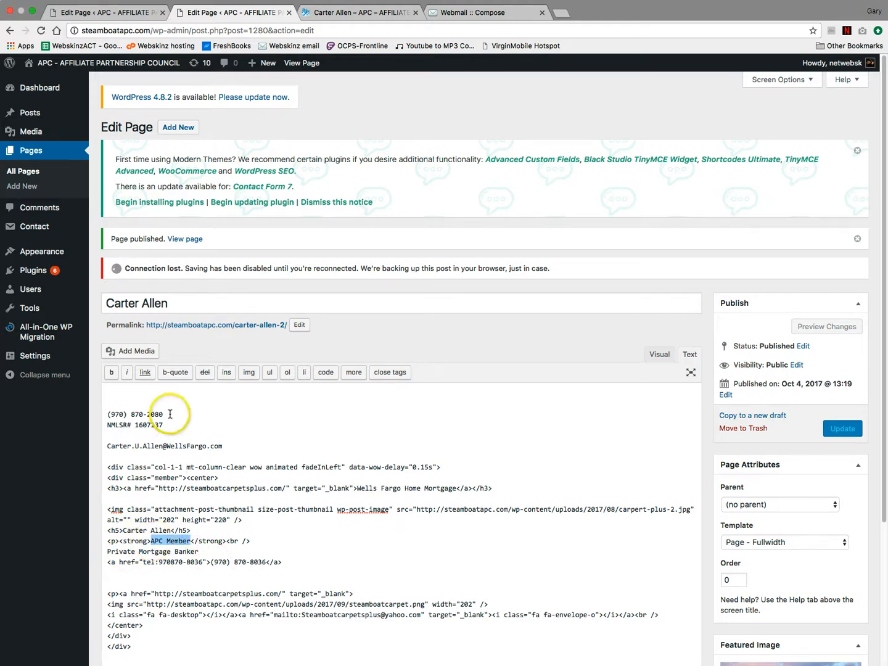
drag(166, 414, 112, 414)
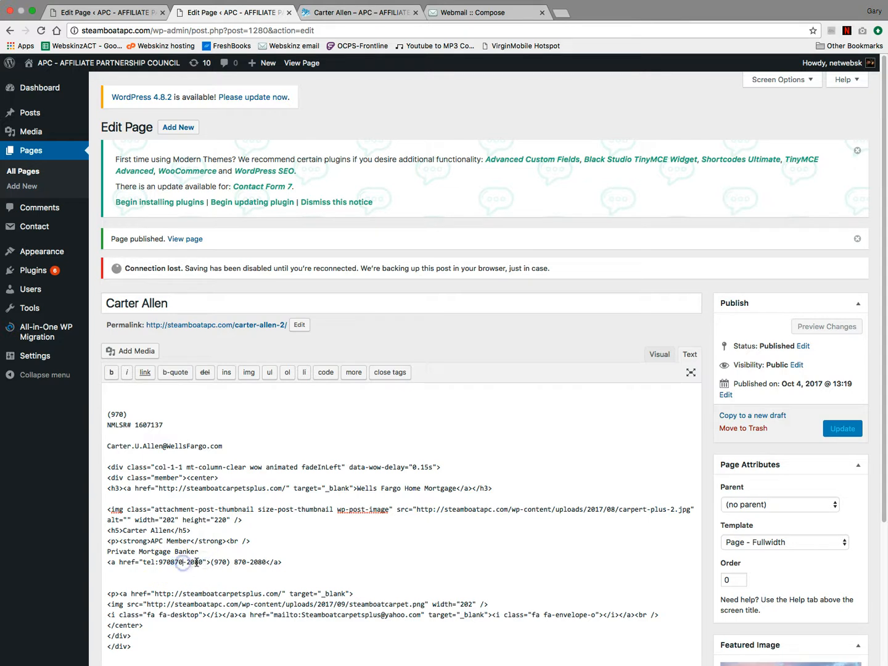
key(BackSpace)
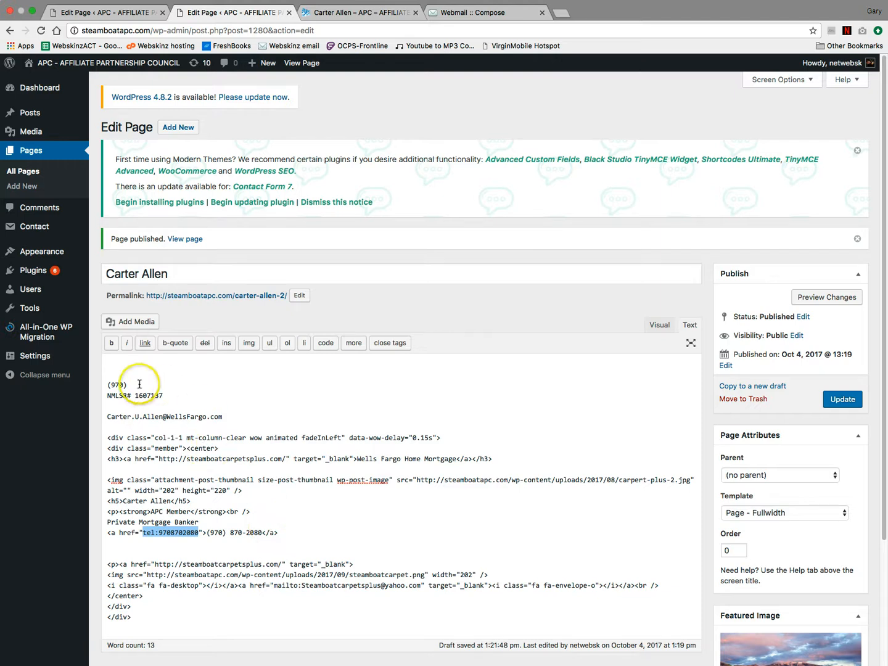
drag(132, 385, 107, 352)
key(BackSpace)
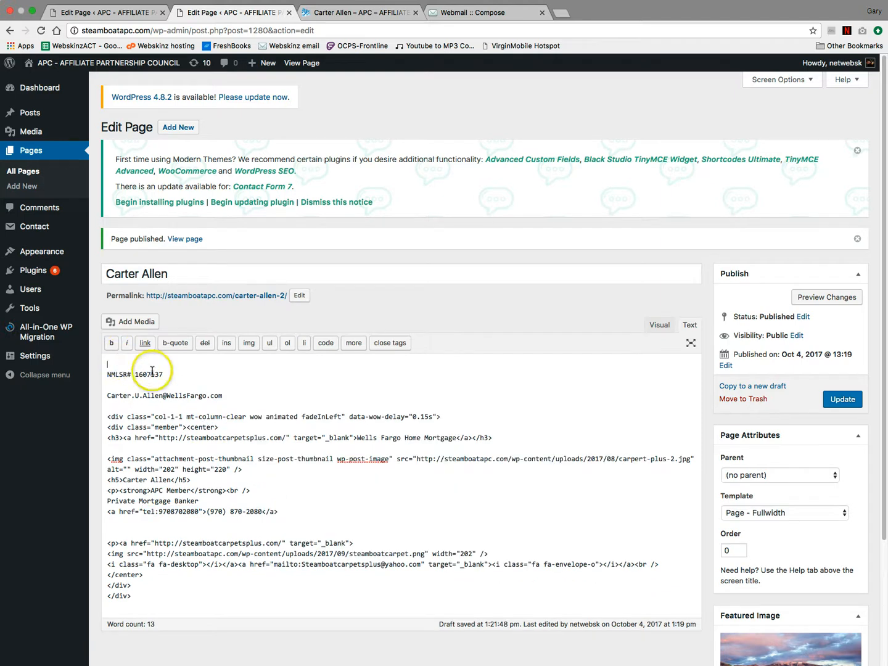
mouse_move(85, 364)
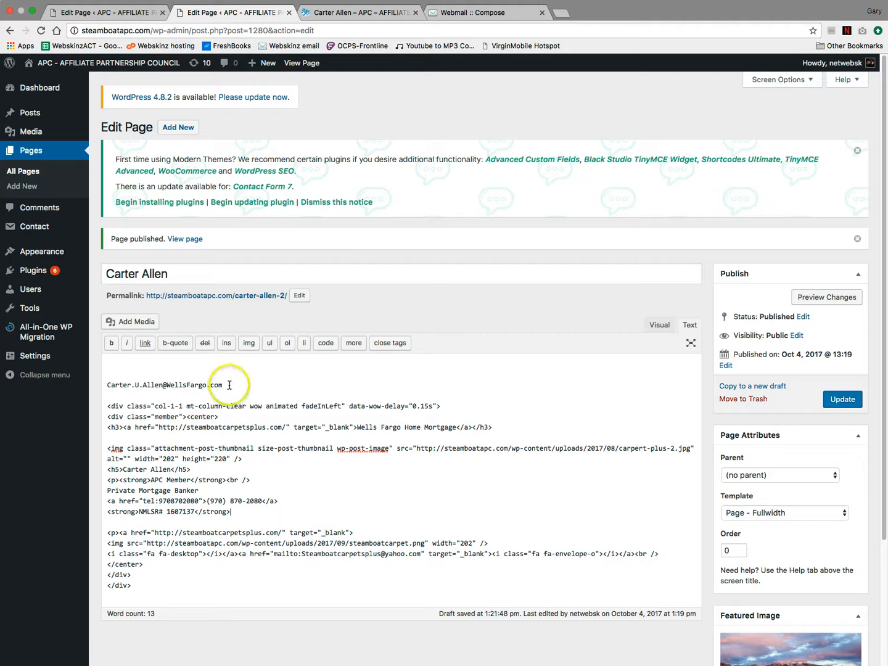
- Move the member's e-mail address into the e-mail link and remove the empty lines above the code
drag(229, 385, 107, 384)
key(super+c)
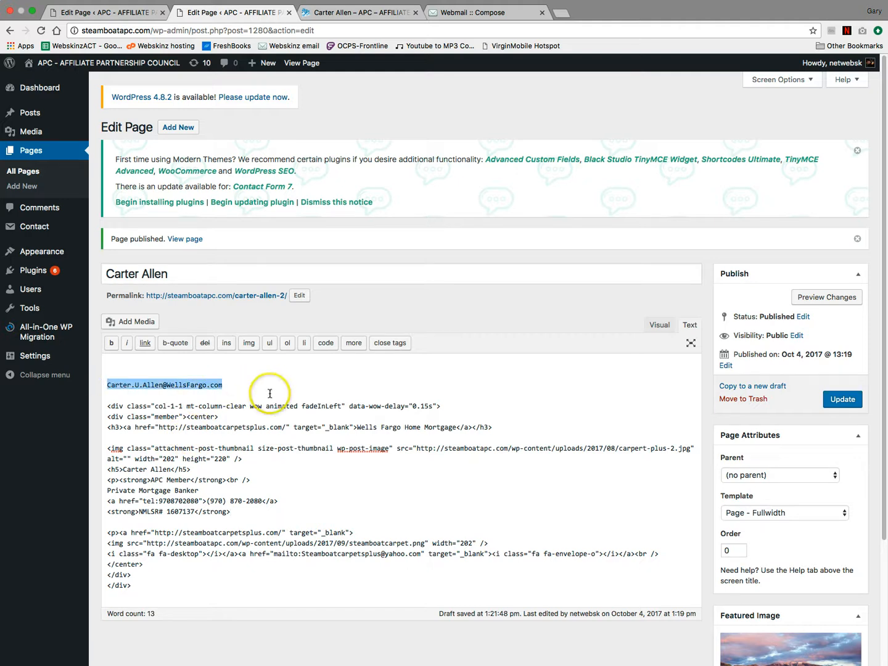
key(BackSpace)
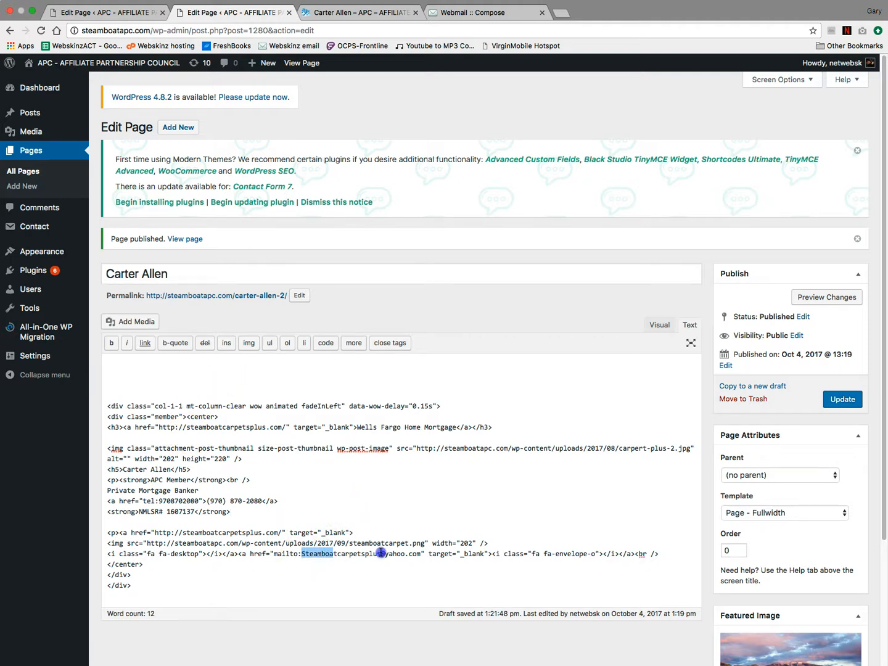
drag(381, 553, 420, 553)
key(super+v)
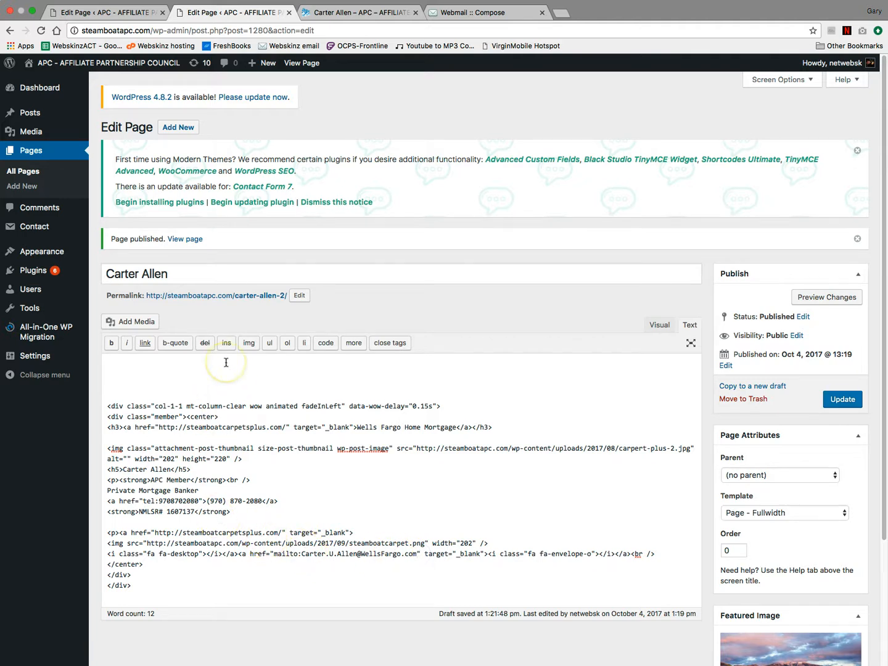
key(Delete)
key(Delete)
key(Delete)
key(Delete)
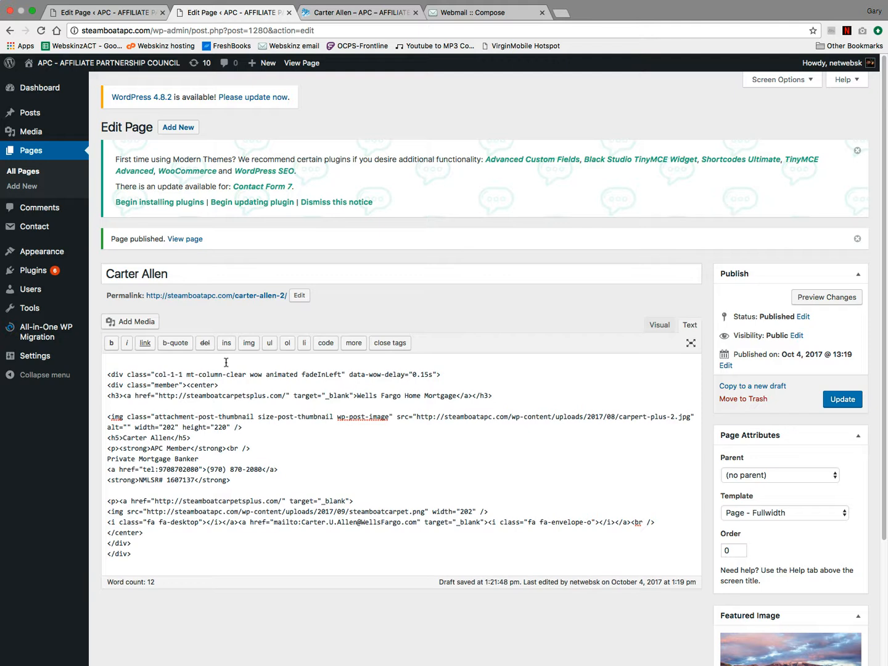
- Compare the page preview with the member's emailed details, then start a new browser tab
click(390, 11)
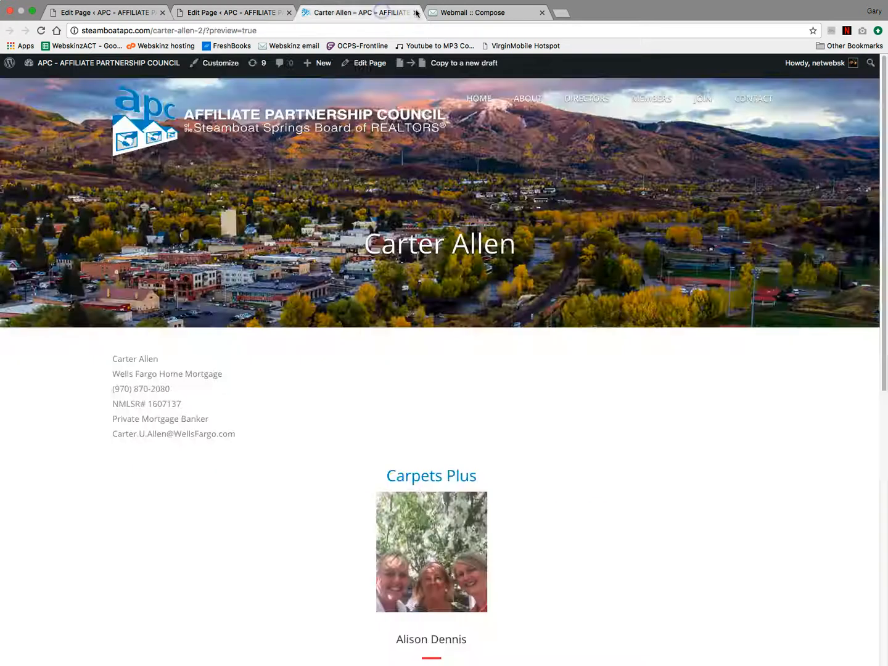
click(466, 13)
click(265, 442)
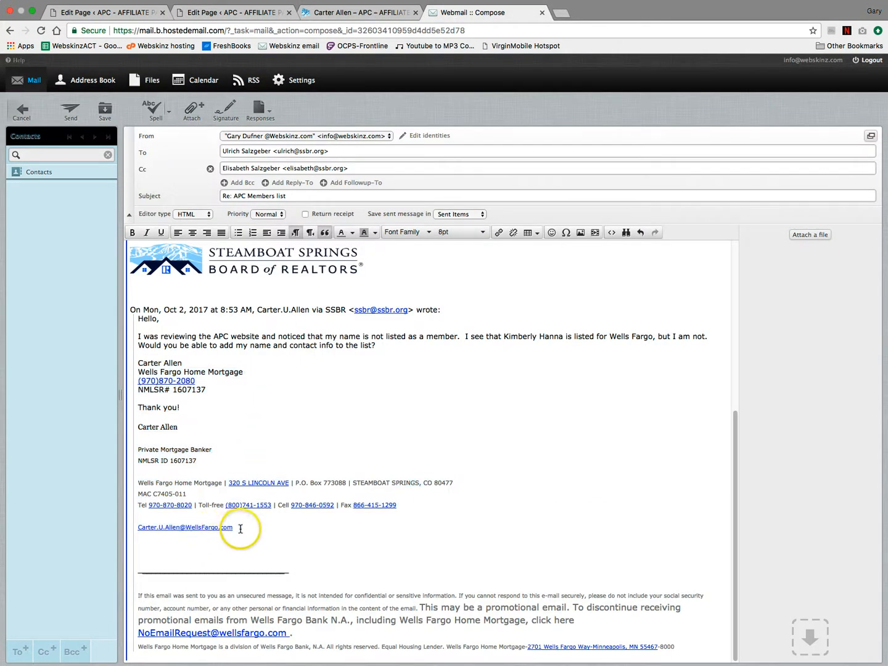
drag(240, 528, 188, 528)
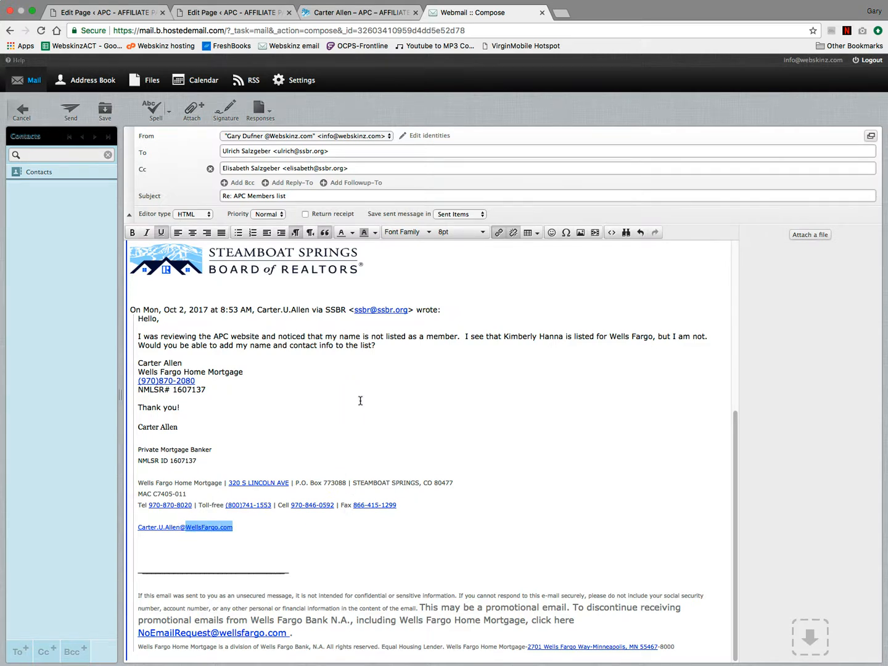
key(super+t)
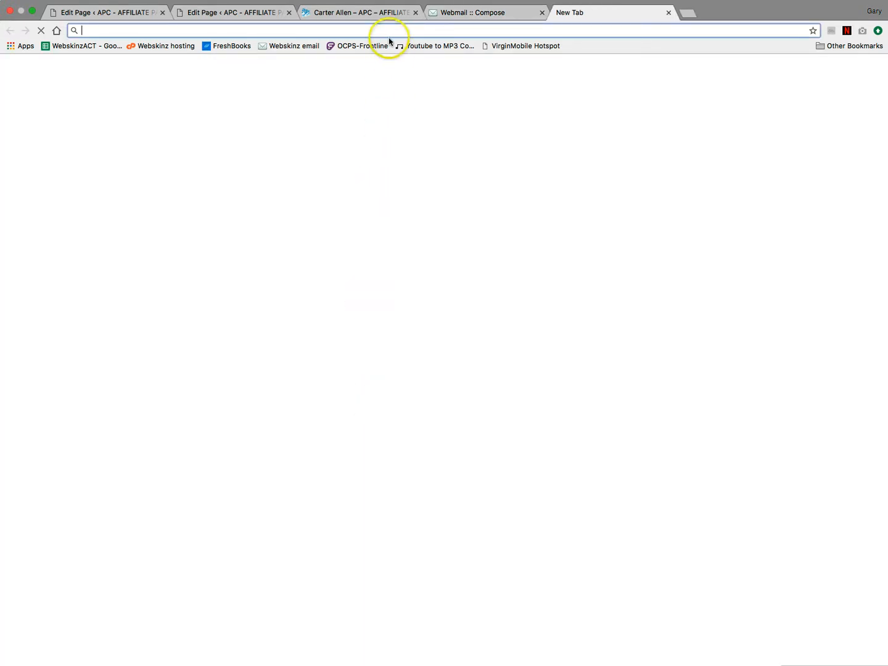
- Search Google for 'wells fargo steamboat spring' and open the 320 S Lincoln Ave branch result in a new tab
text(w)
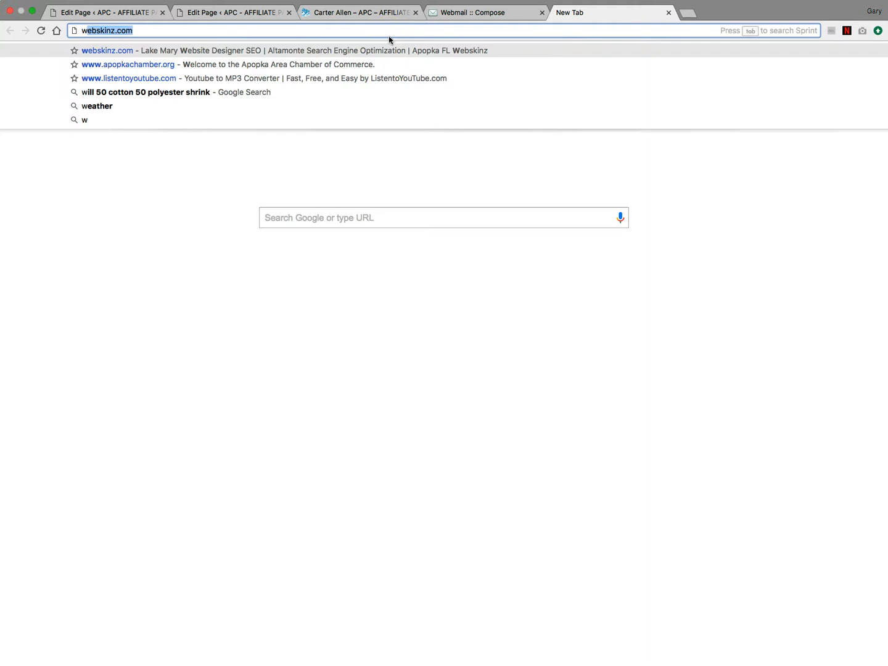
text(ells f)
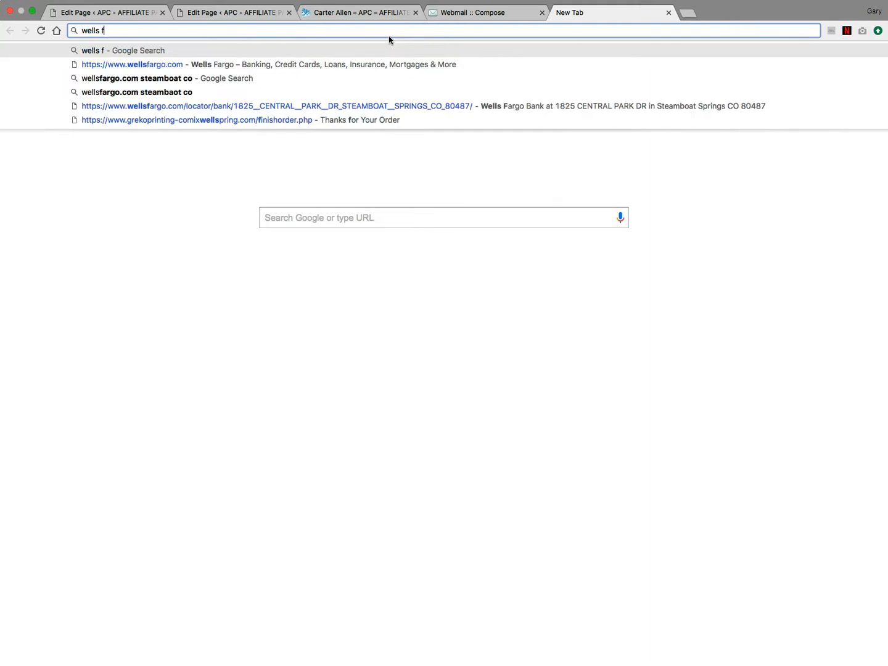
text(argo s)
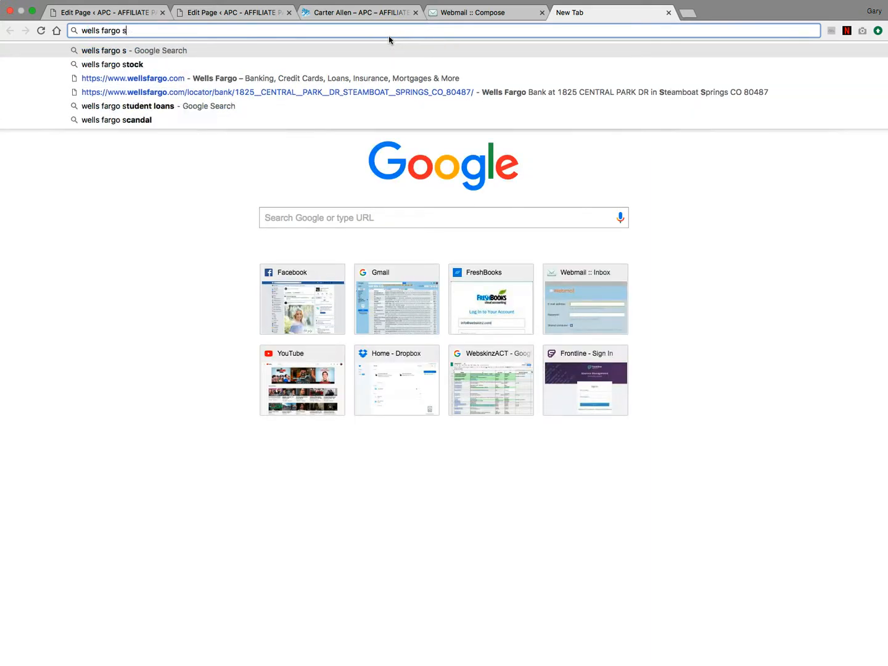
text(teamboat )
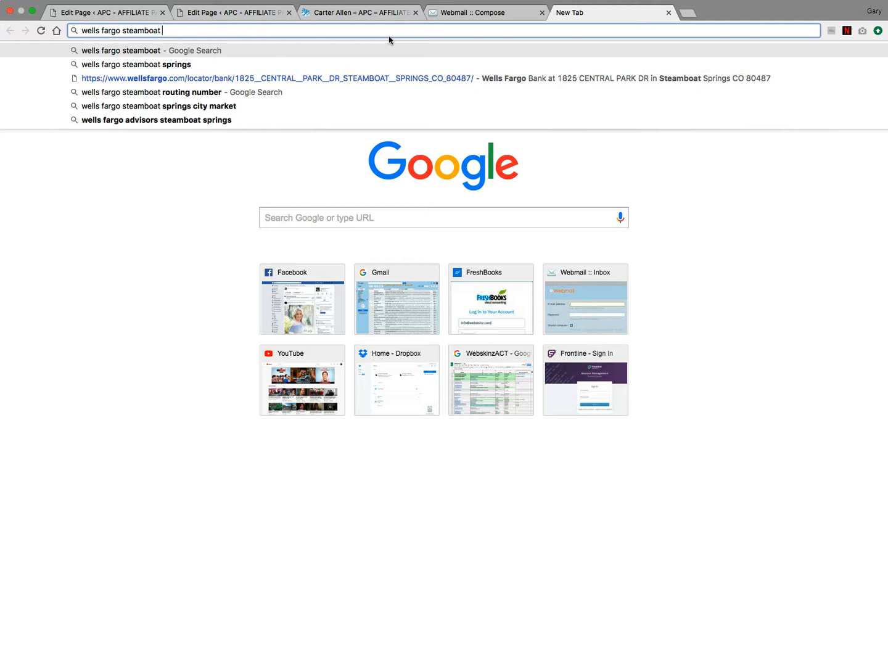
text(sring)
key(Return)
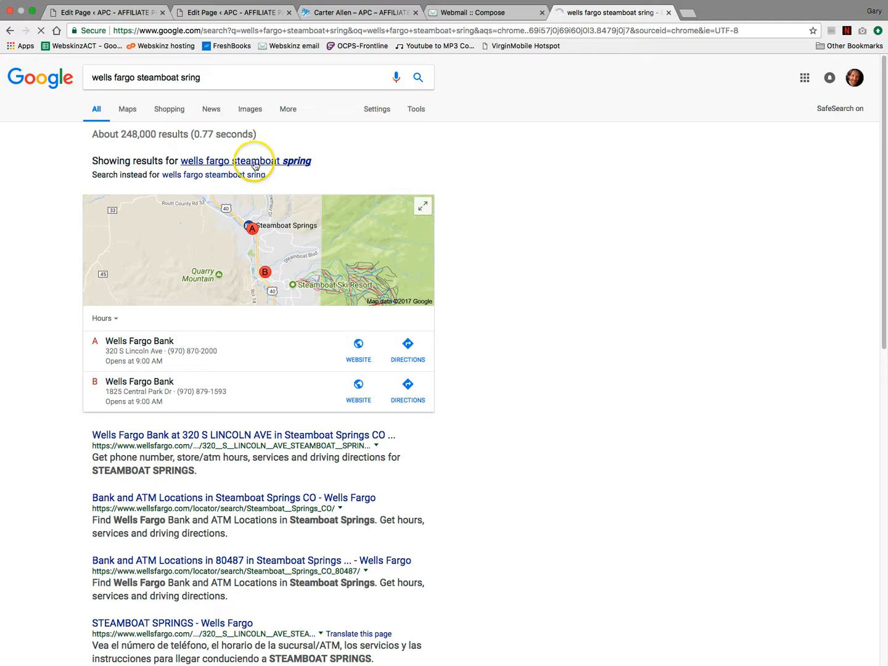
click(260, 161)
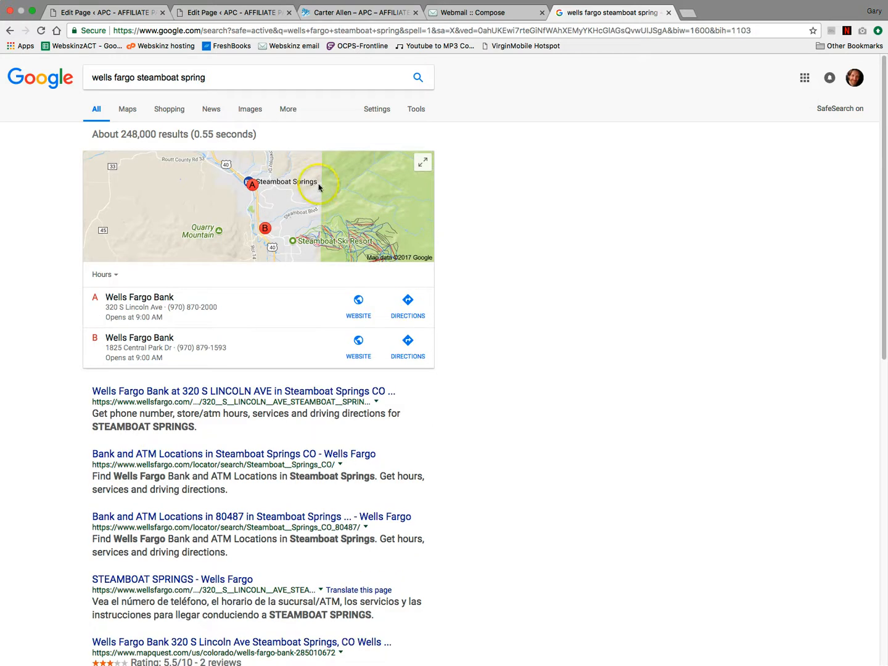
super+click(183, 396)
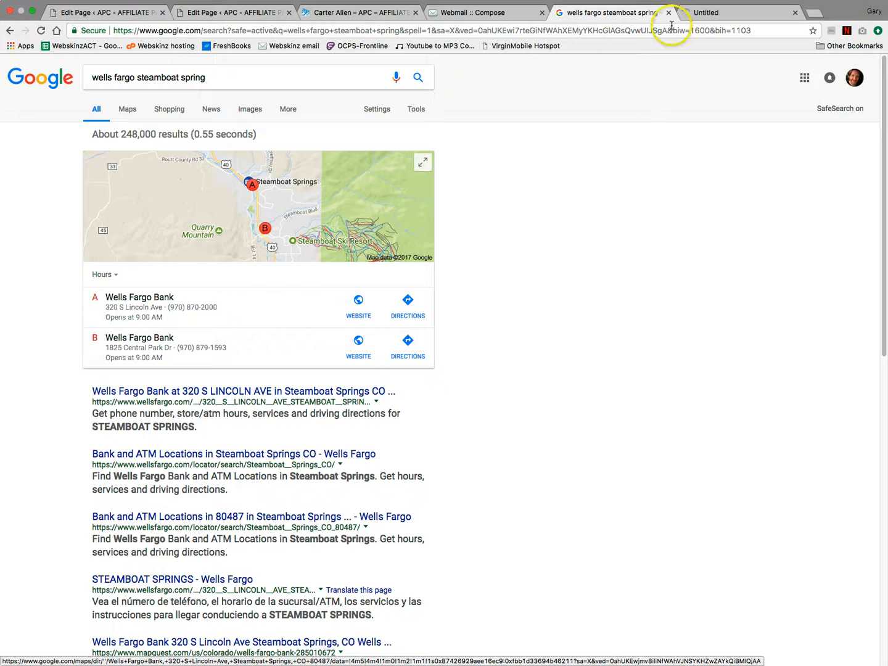
- Copy the 320 S Lincoln Ave branch page's URL from the Wells Fargo tab and return to the Edit Page tab
click(692, 12)
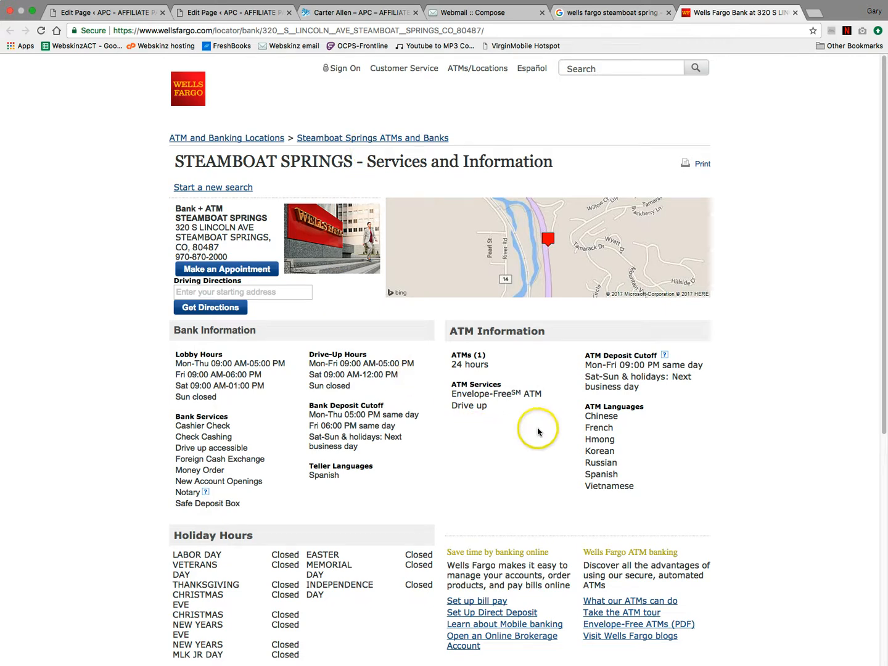
scroll(561, 412, down, 5)
scroll(564, 411, up, 5)
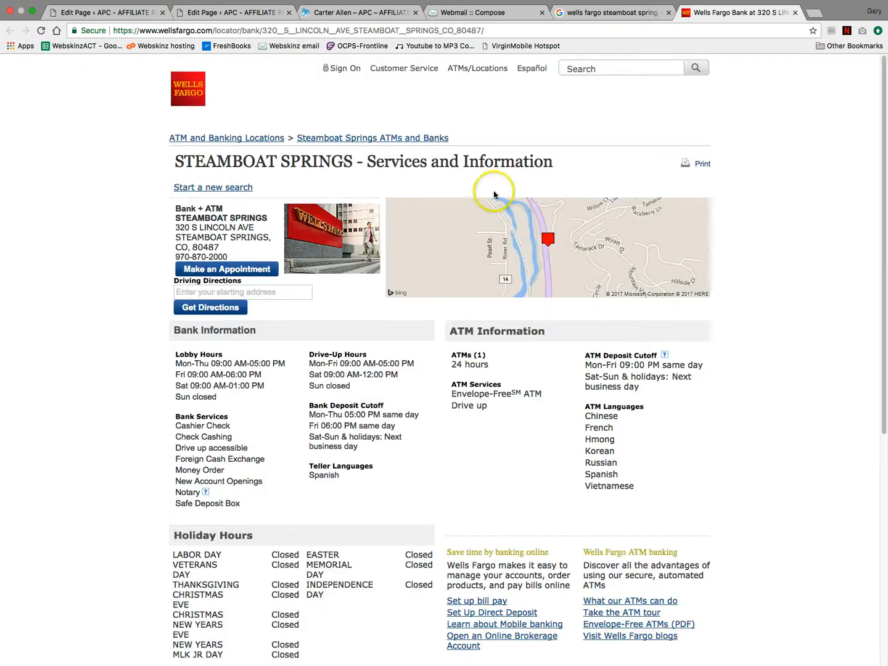
click(501, 32)
key(ctrl+c)
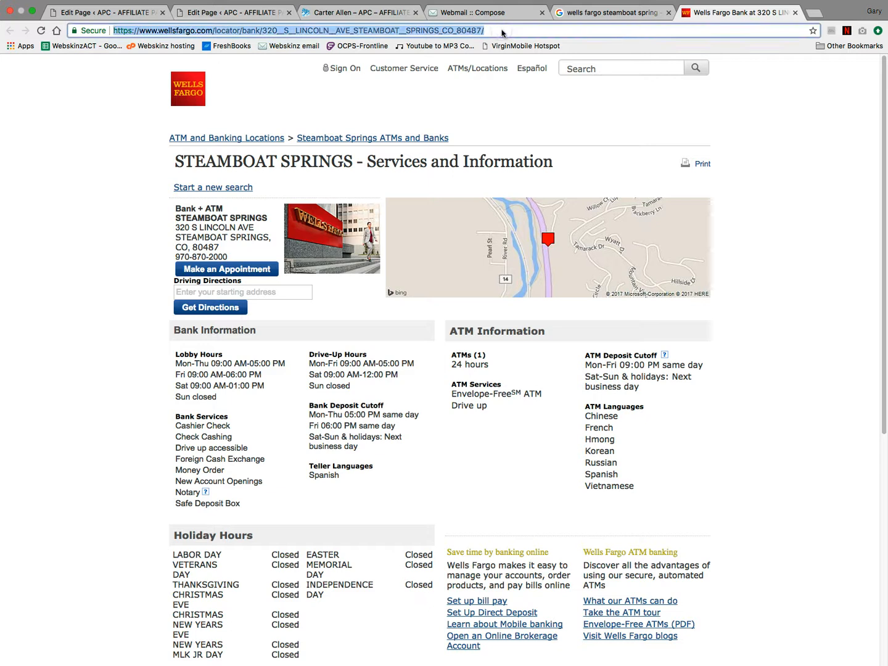
click(253, 14)
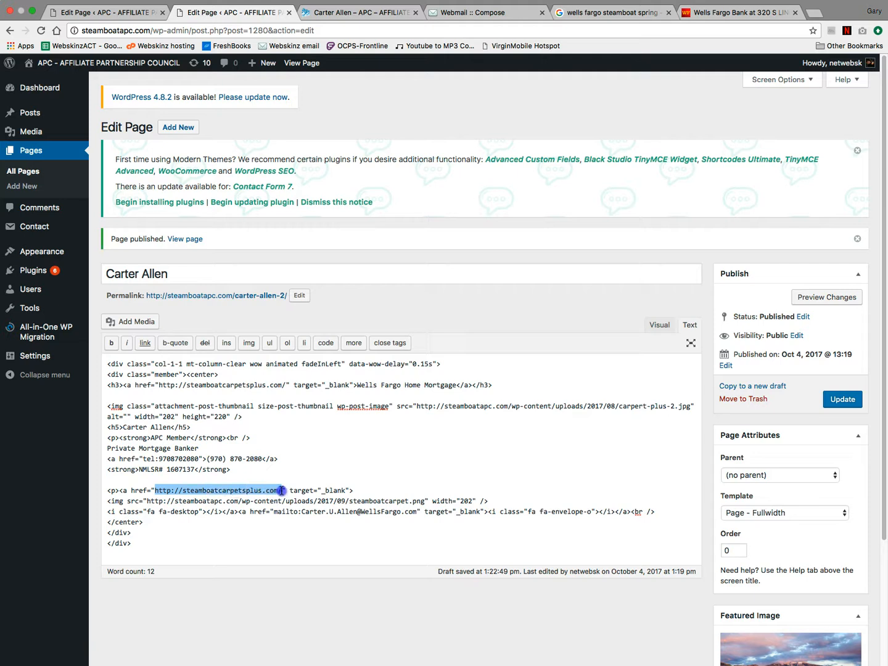
- Paste the Wells Fargo branch URL over the carpet store link and check it in the preview
key(ctrl+v)
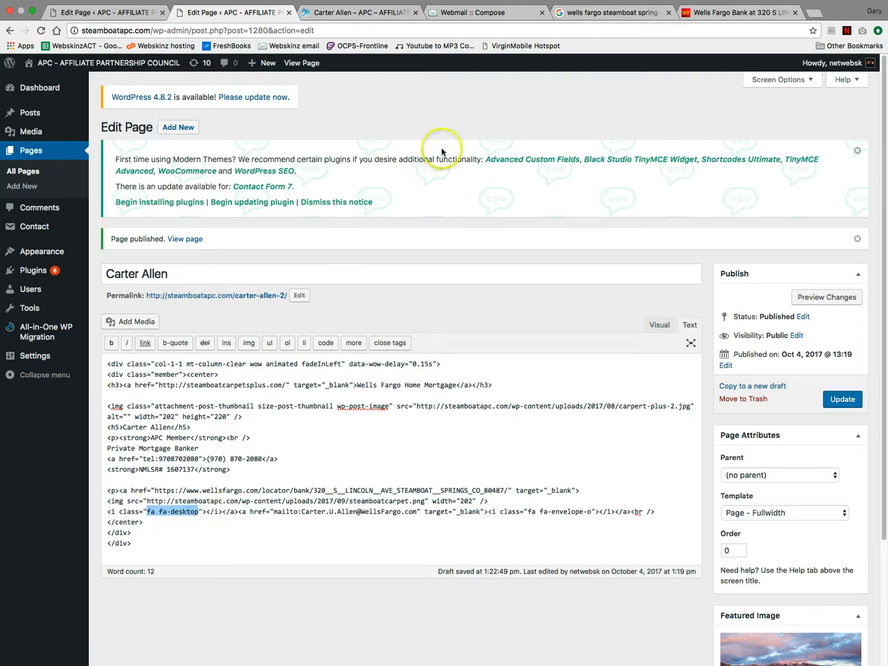
click(385, 12)
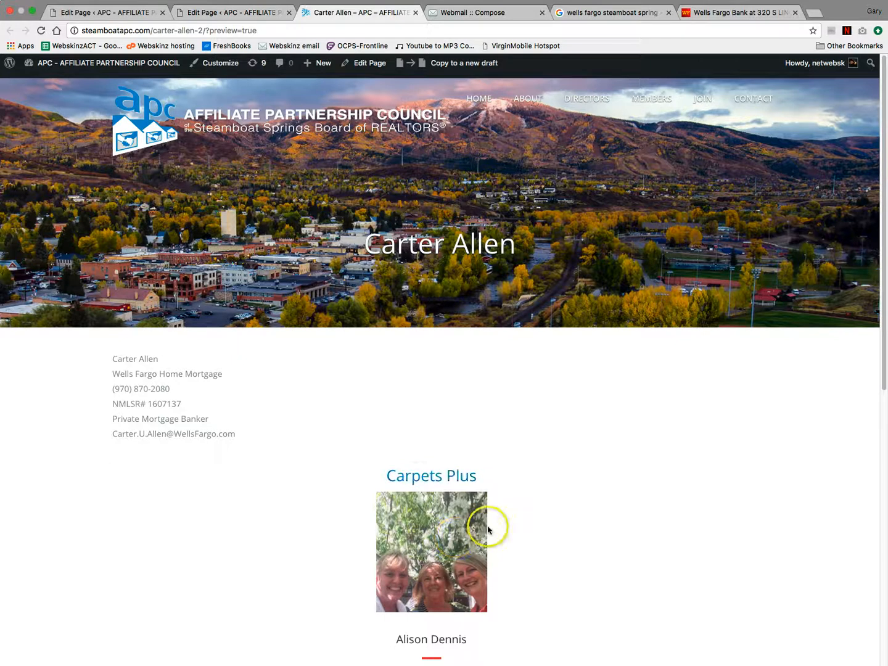
scroll(475, 555, down, 5)
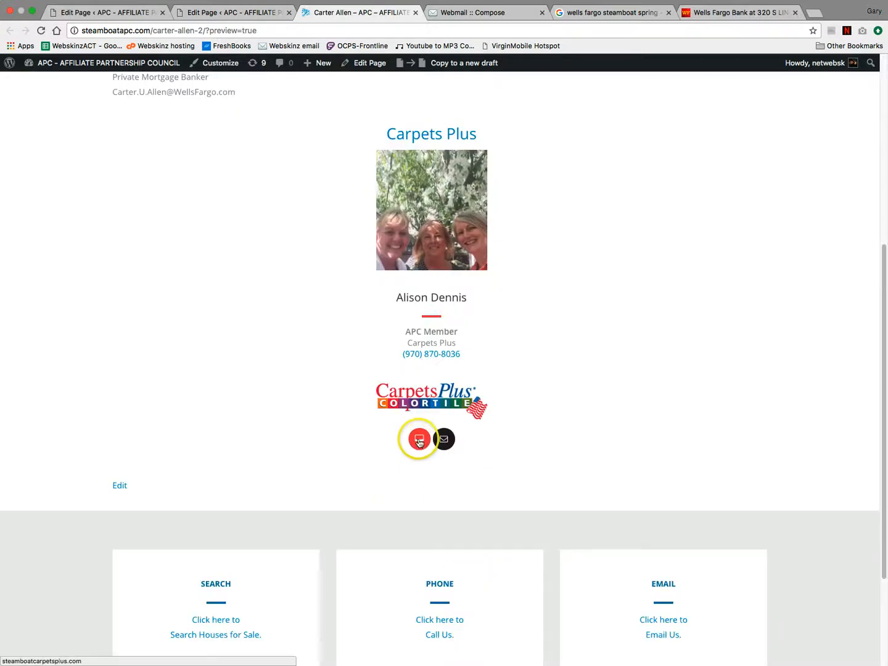
click(254, 13)
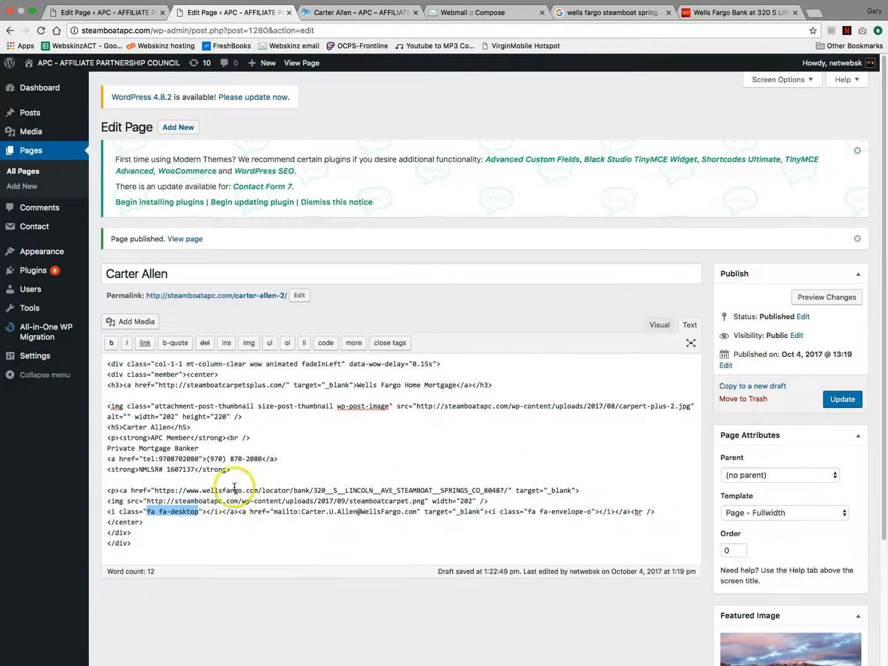
- Inspect the envelope icon and Wells Fargo link tags in the code against the preview
drag(488, 510, 531, 511)
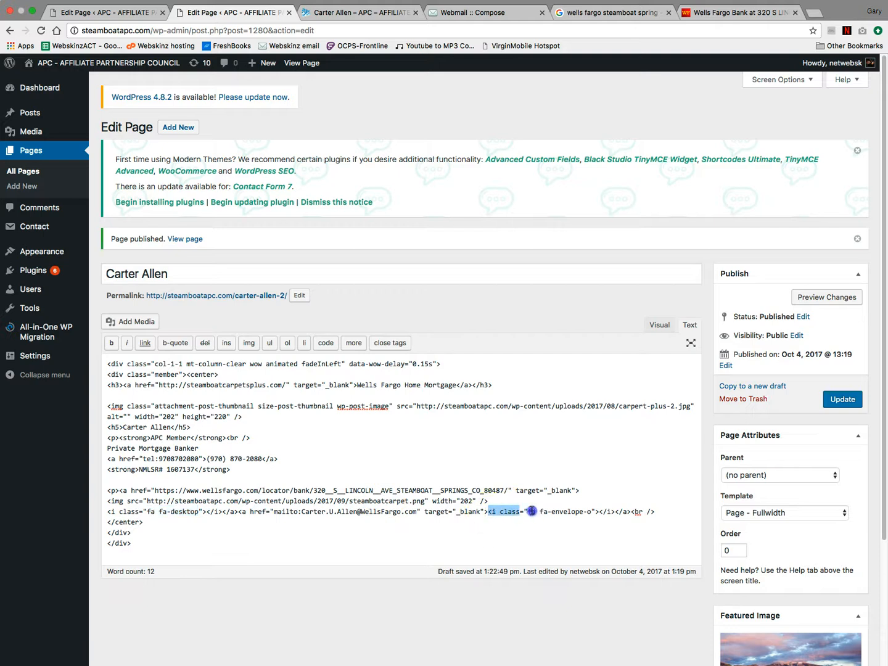
drag(589, 512, 597, 511)
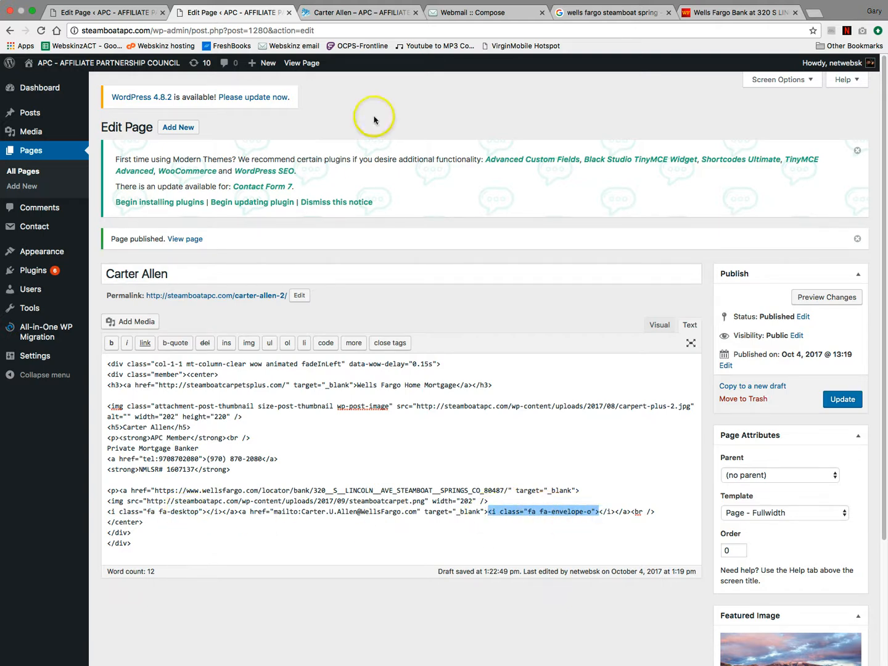
click(386, 13)
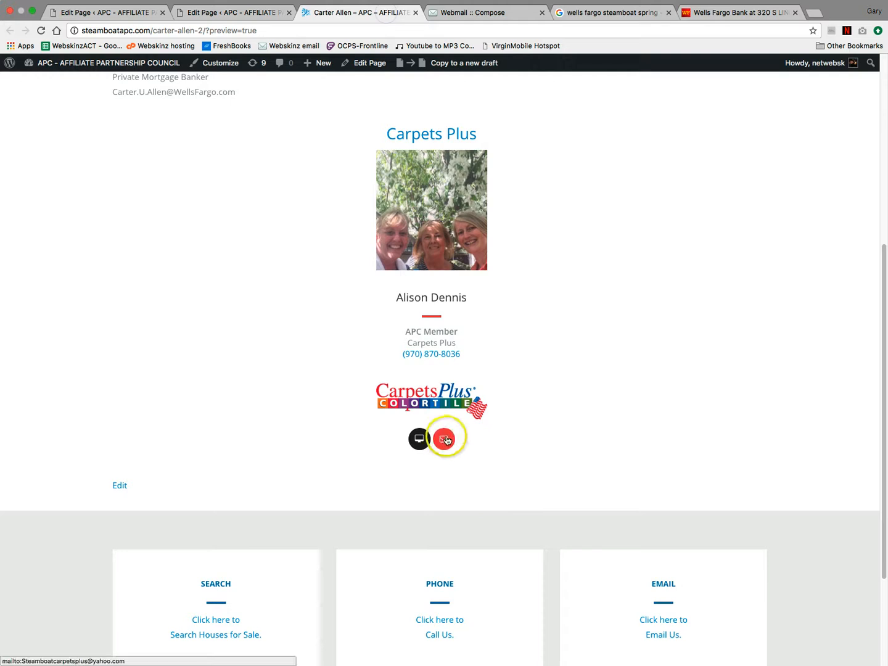
click(259, 13)
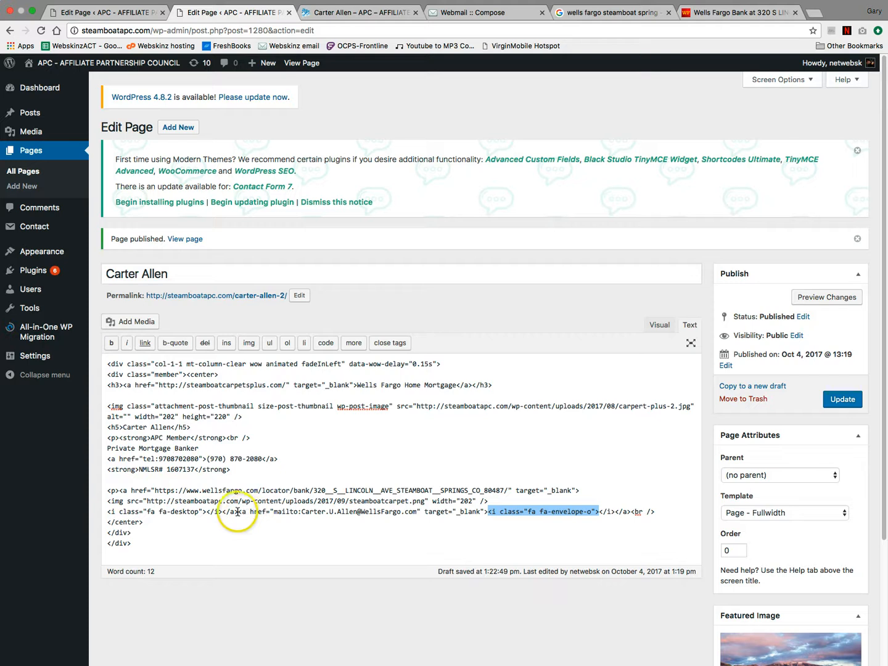
drag(120, 490, 585, 492)
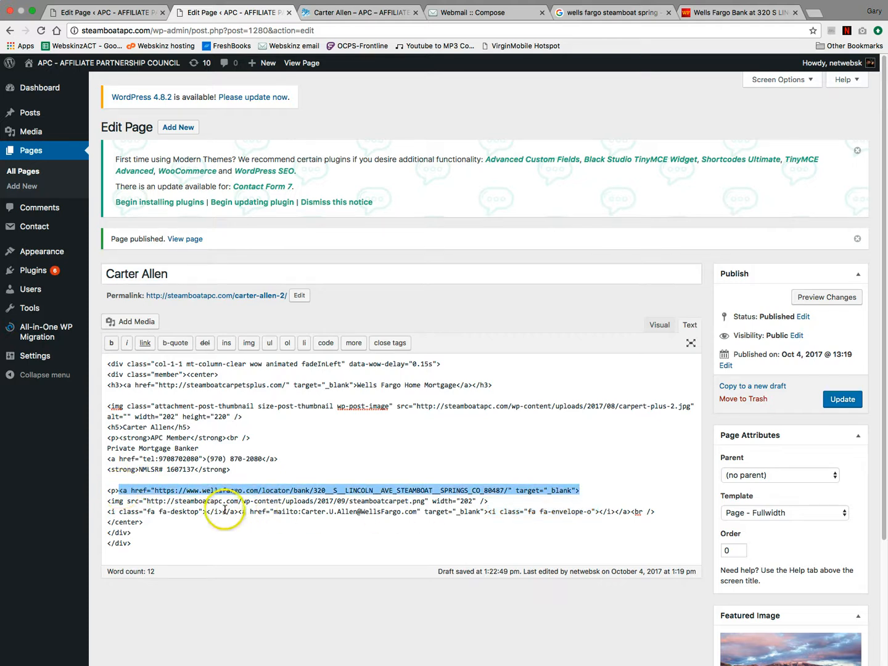
- Review the website, email and logo image tags in the page code
drag(222, 511, 238, 511)
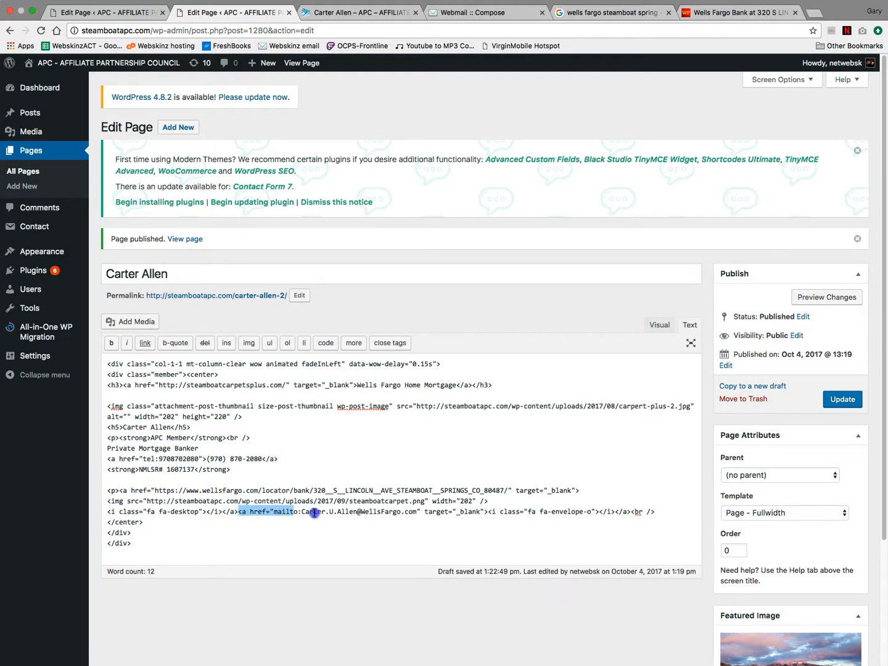
drag(314, 513, 466, 510)
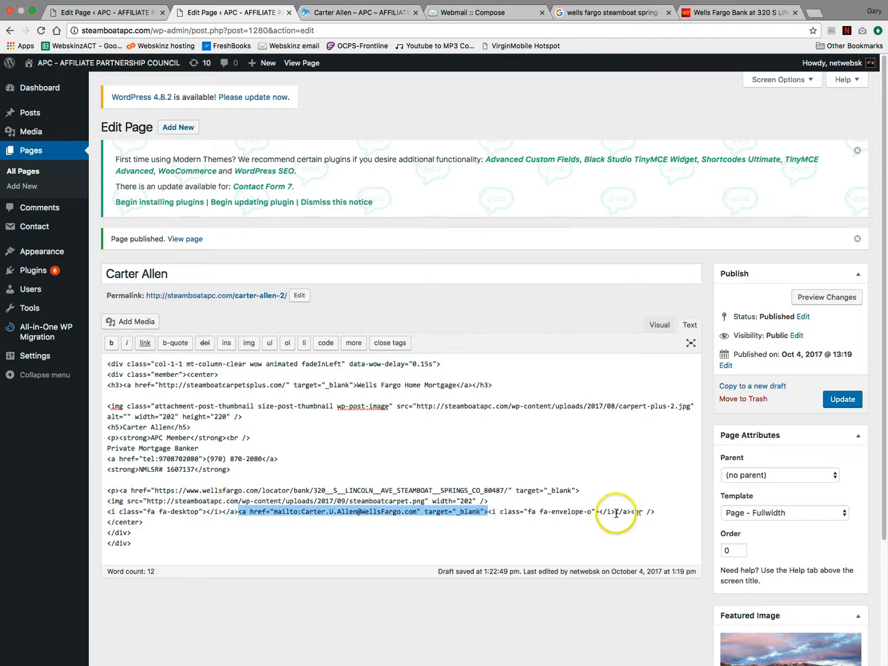
drag(630, 513, 612, 513)
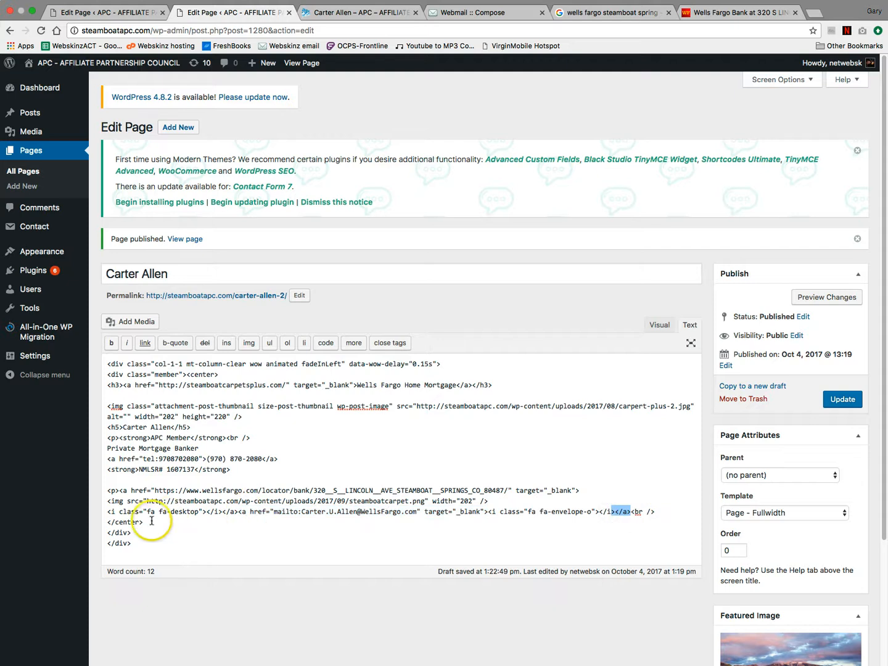
click(166, 487)
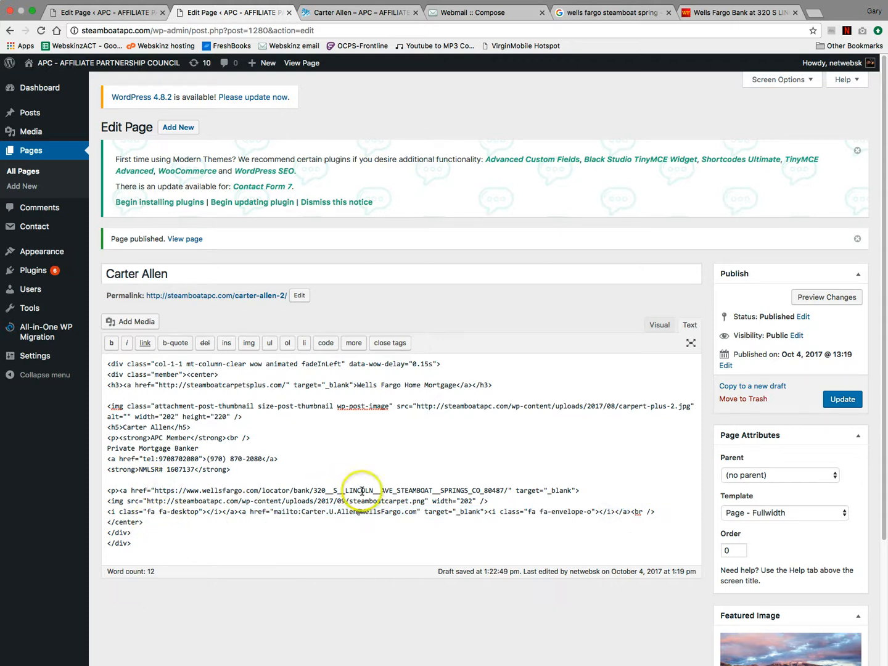
drag(490, 500, 108, 500)
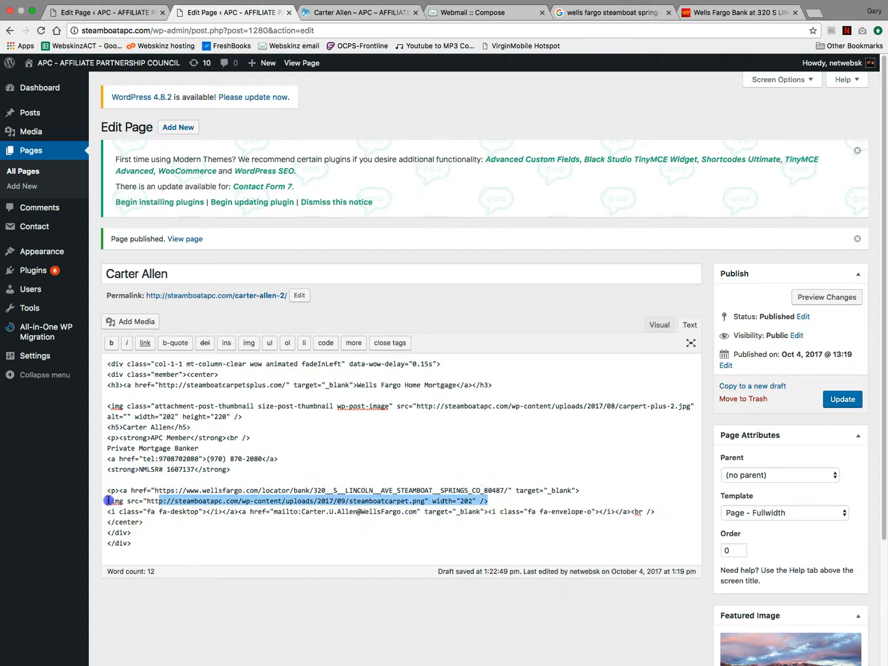
click(349, 501)
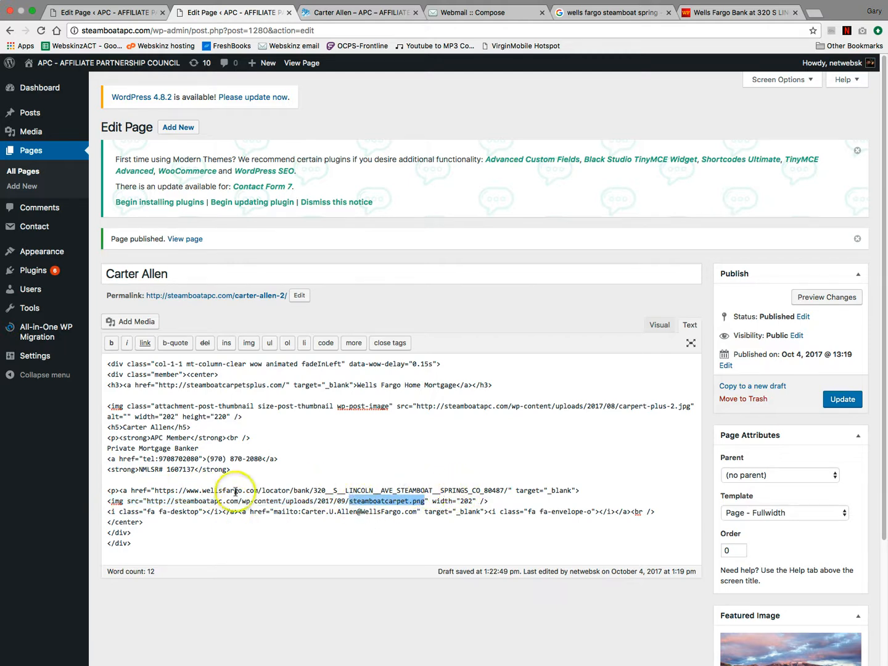
- Paste the Wells Fargo URL over the old carpets link in the heading and Update the page
click(302, 490)
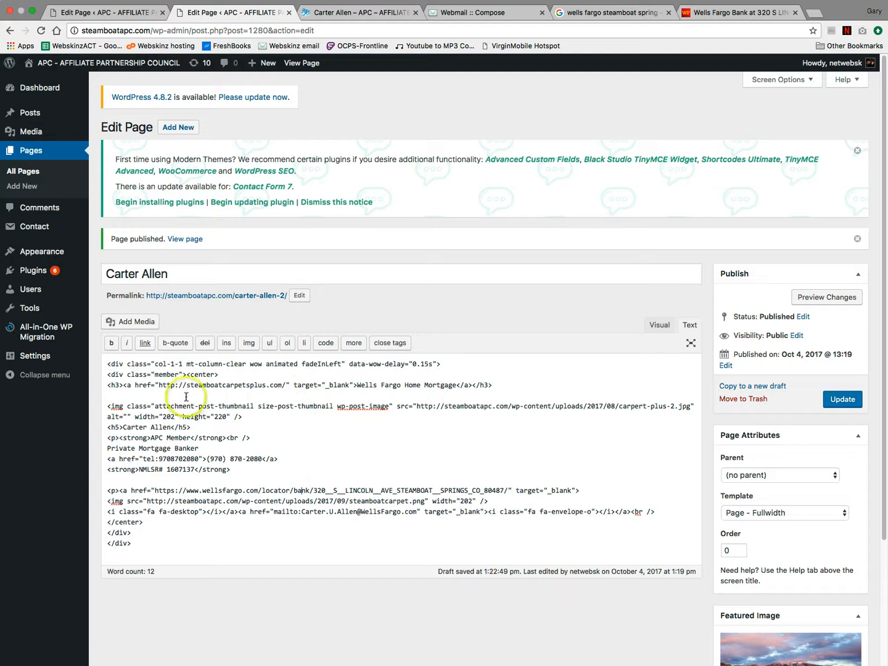
drag(159, 384, 241, 385)
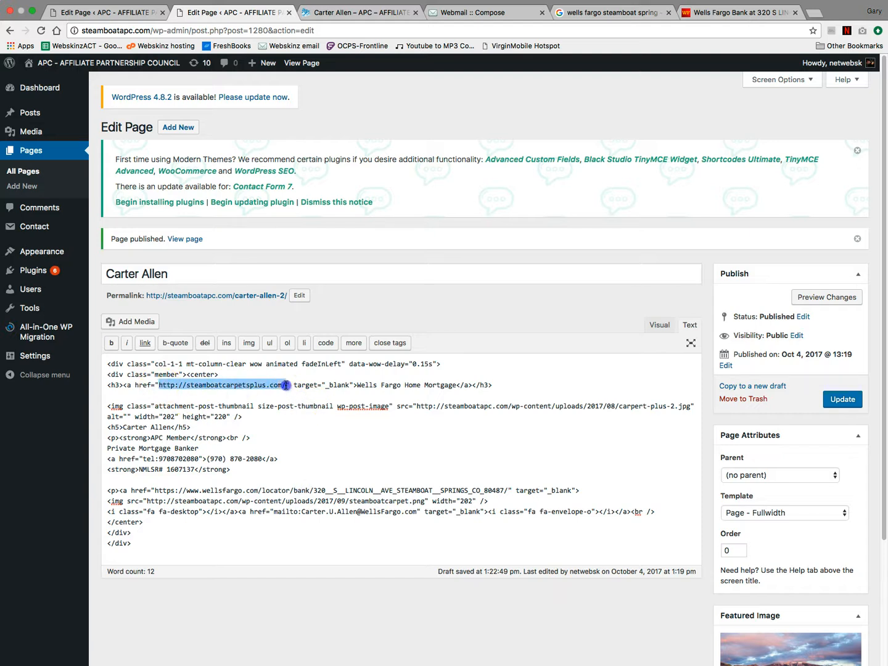
text(https://www.wellsfargo.com/locator/bank/320__S__LINCOLN__AVE_STEAMBOAT__SPRINGS_CO_80487/)
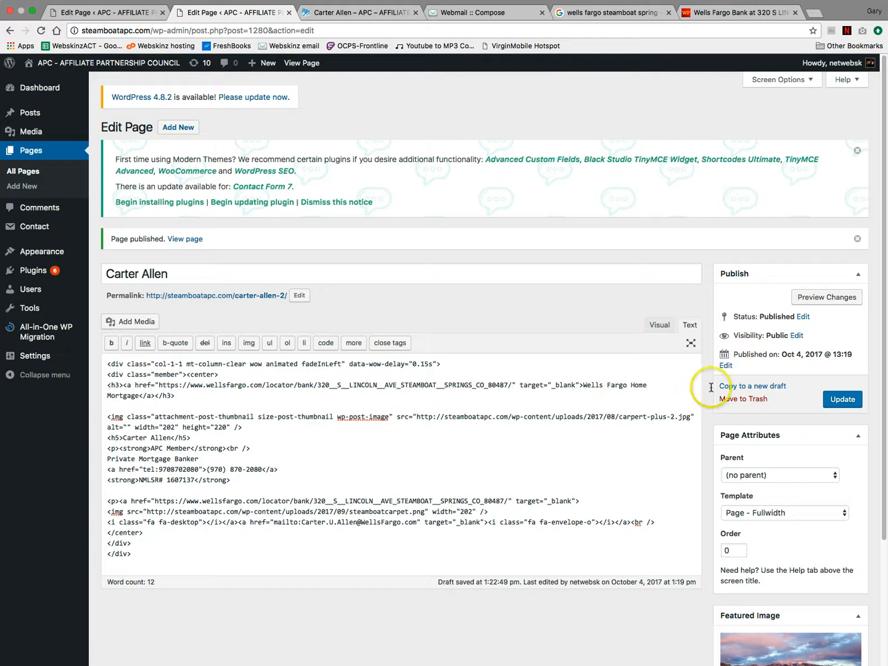
click(842, 398)
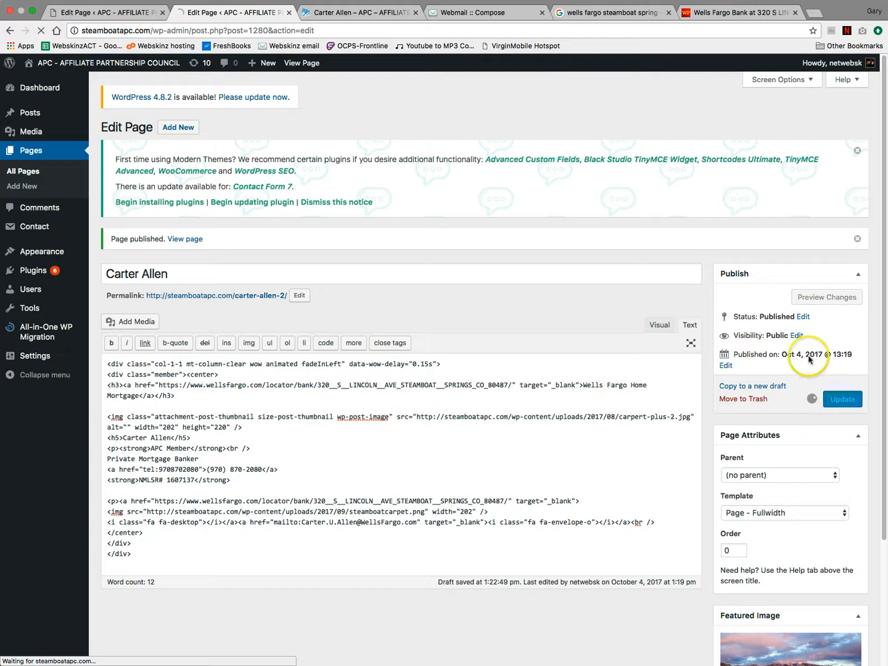
- Reload the member page preview and test the Wells Fargo Home Mortgage heading link
click(383, 10)
click(41, 30)
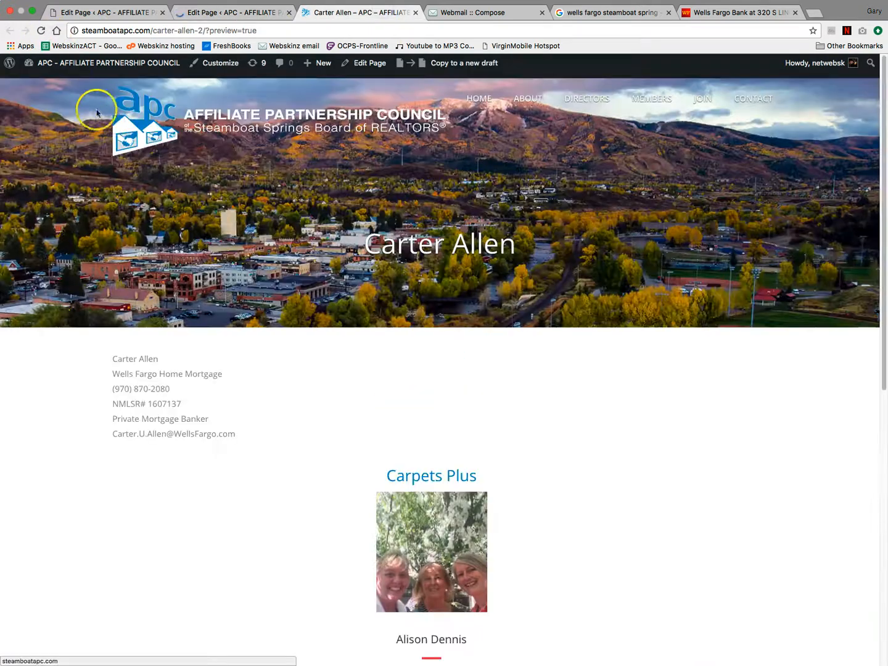
click(40, 30)
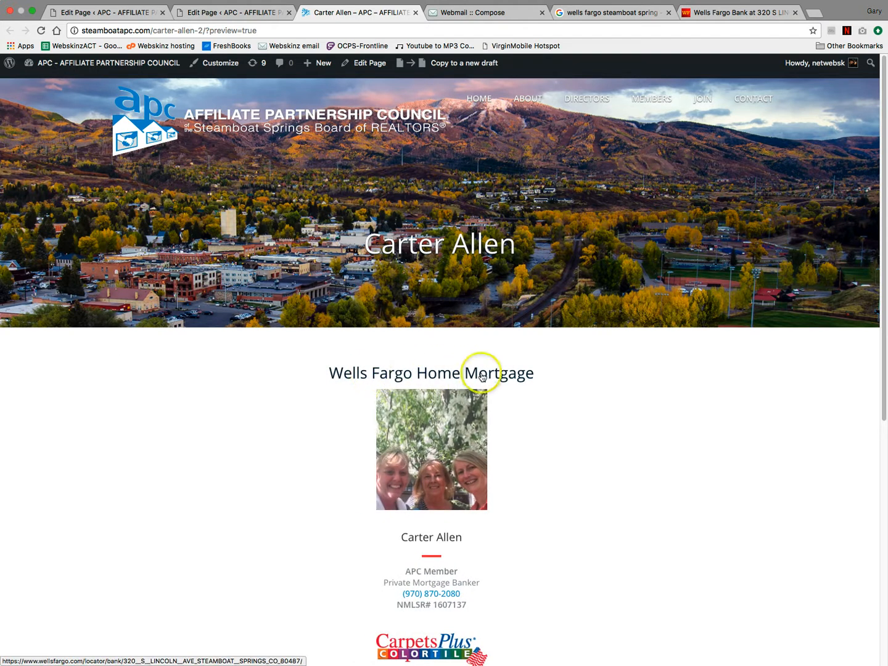
click(505, 375)
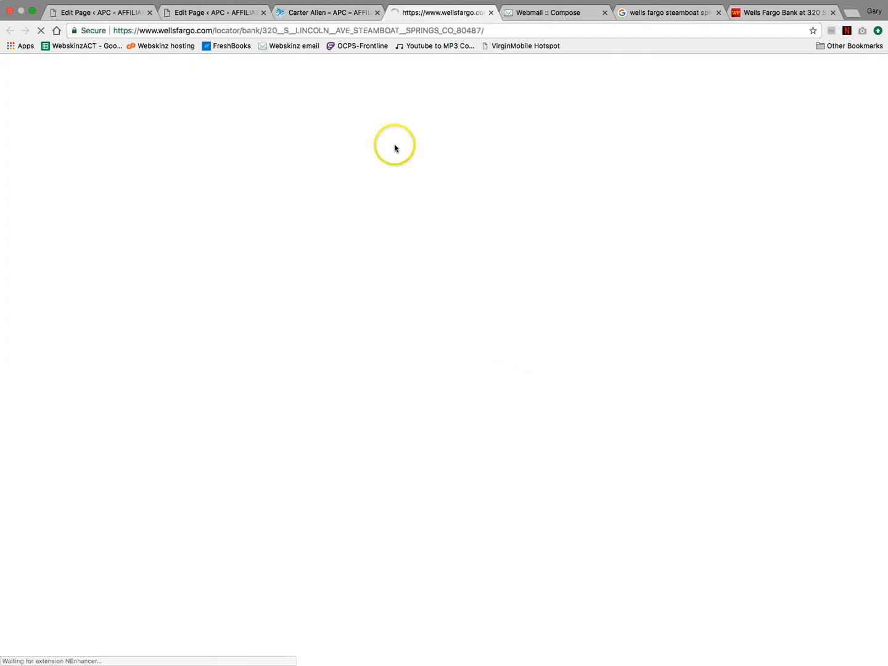
click(491, 12)
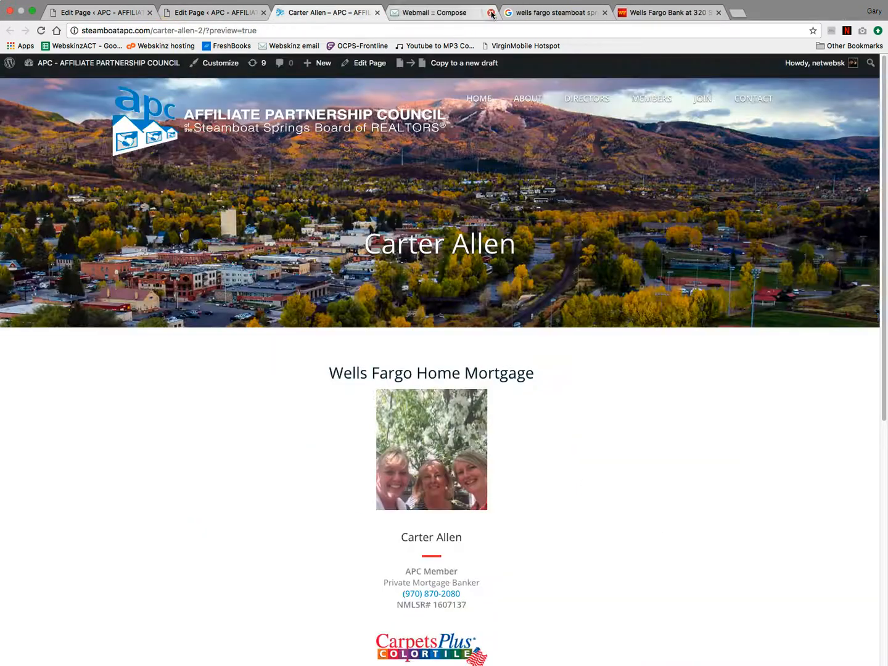
click(717, 13)
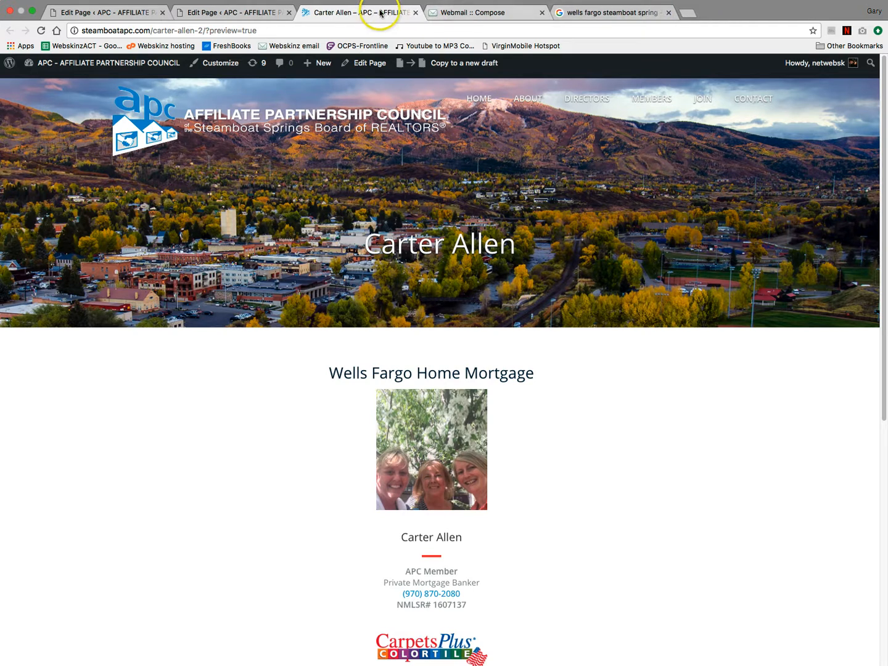
- Test the website icon and logo links, close the Wells Fargo tabs, and return to the editor
scroll(553, 315, down, 2)
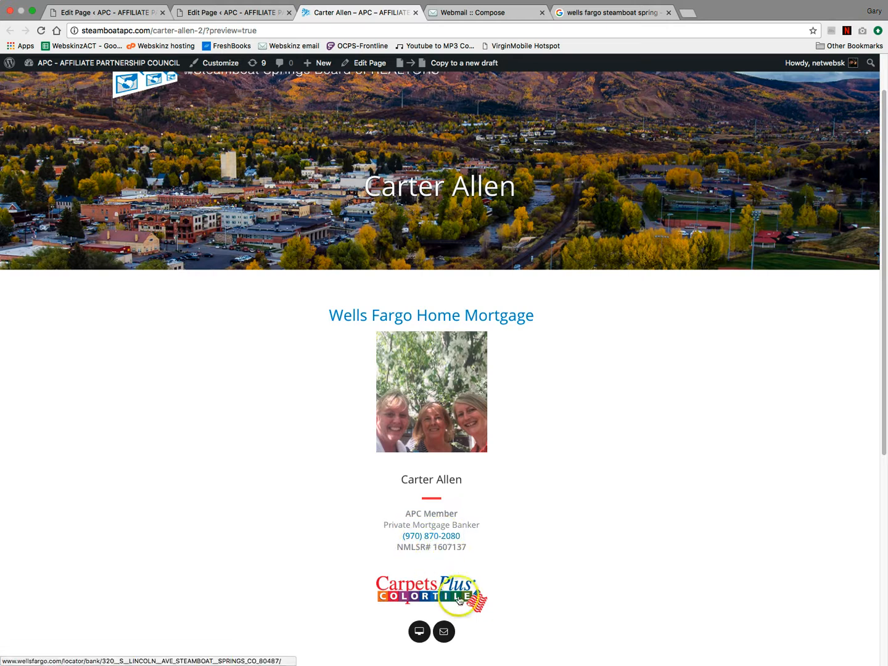
click(418, 632)
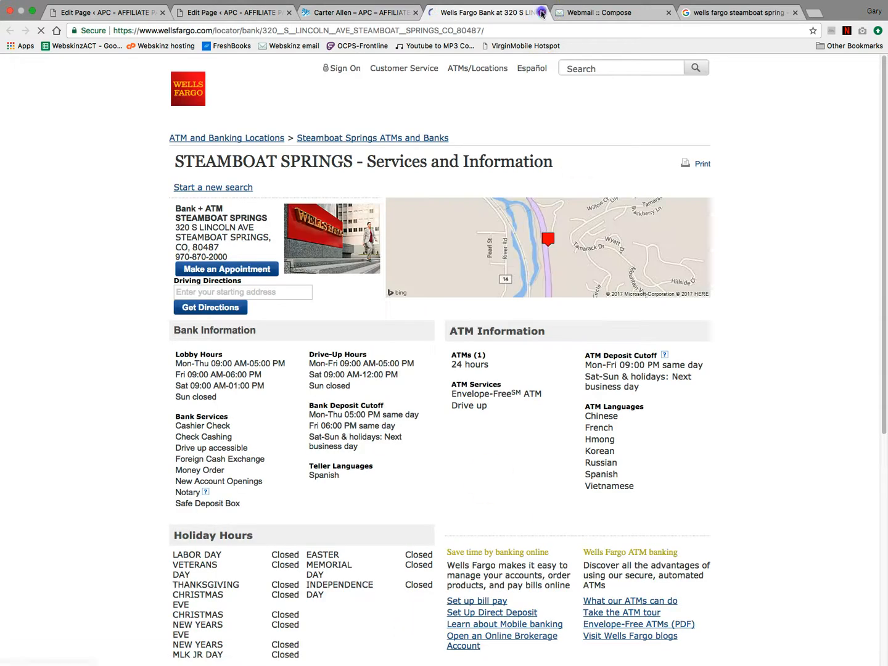
key(super+w)
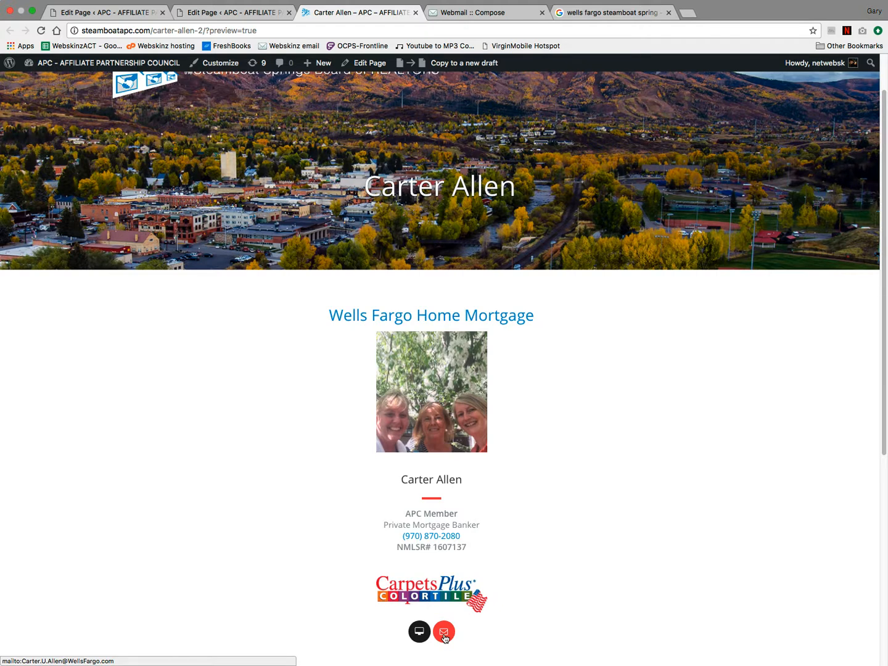
click(441, 589)
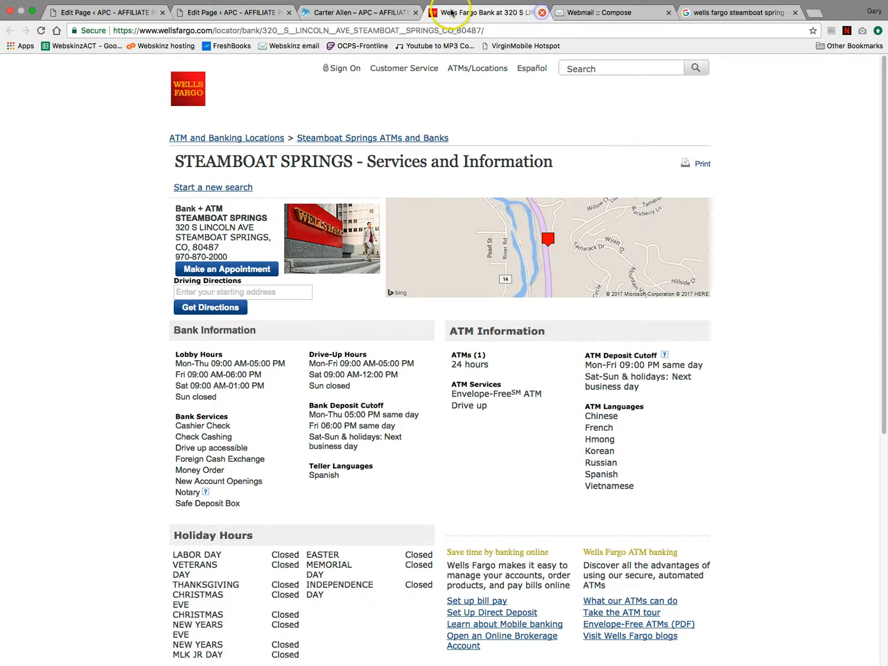
key(ctrl+w)
click(245, 12)
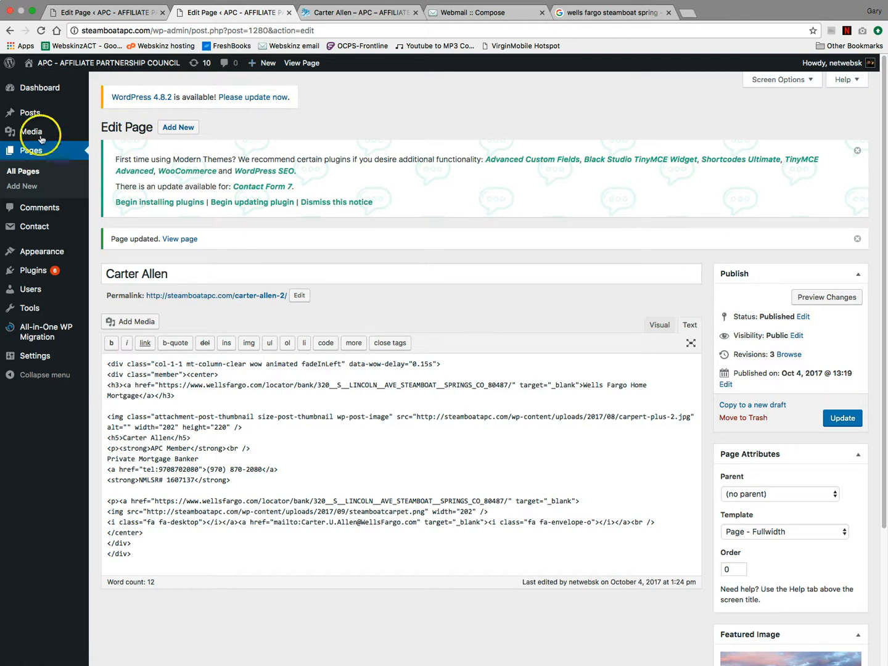
- Open the Media Library in its own browser tab
mouse_move(37, 136)
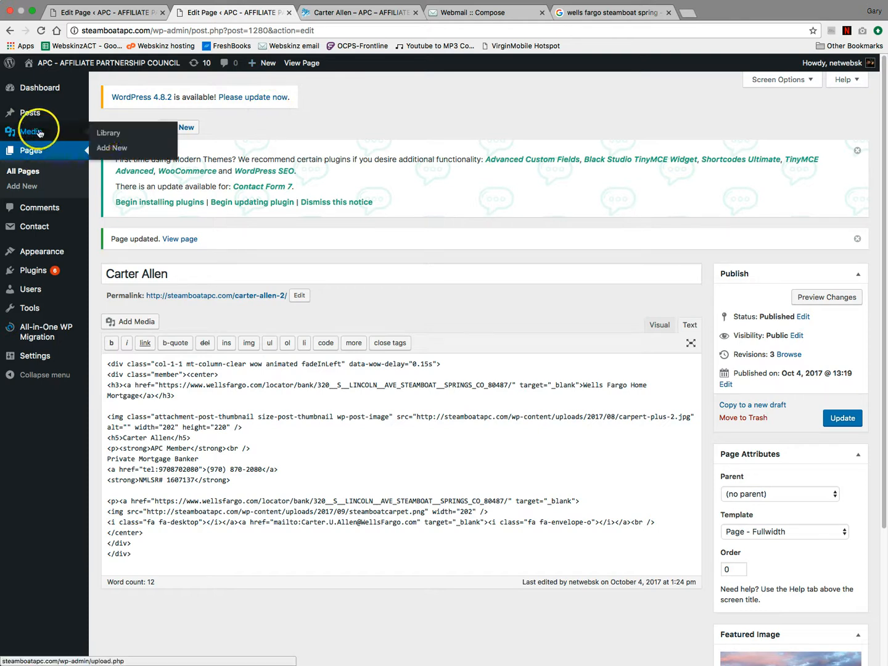
right_click(122, 134)
click(50, 130)
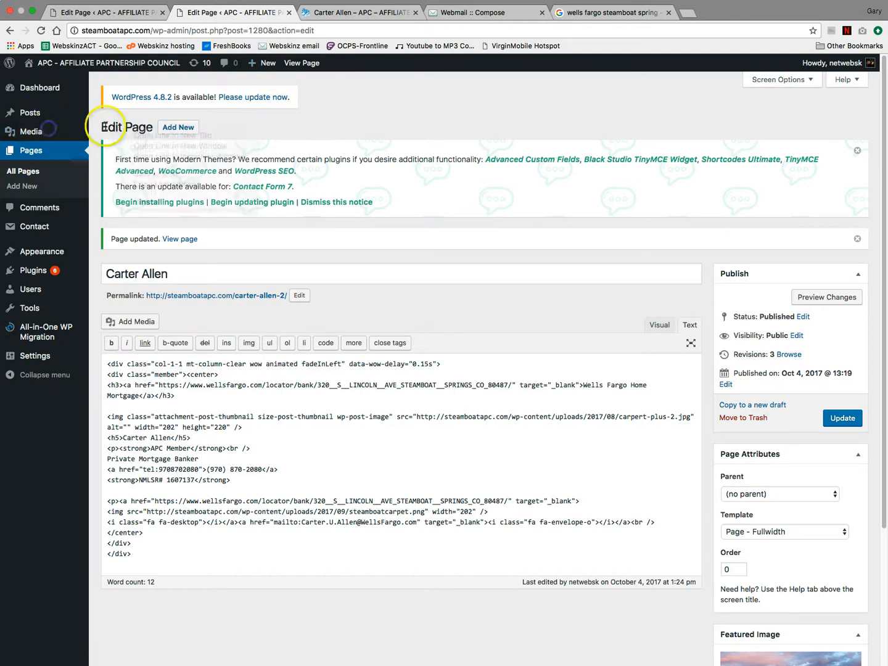
right_click(101, 133)
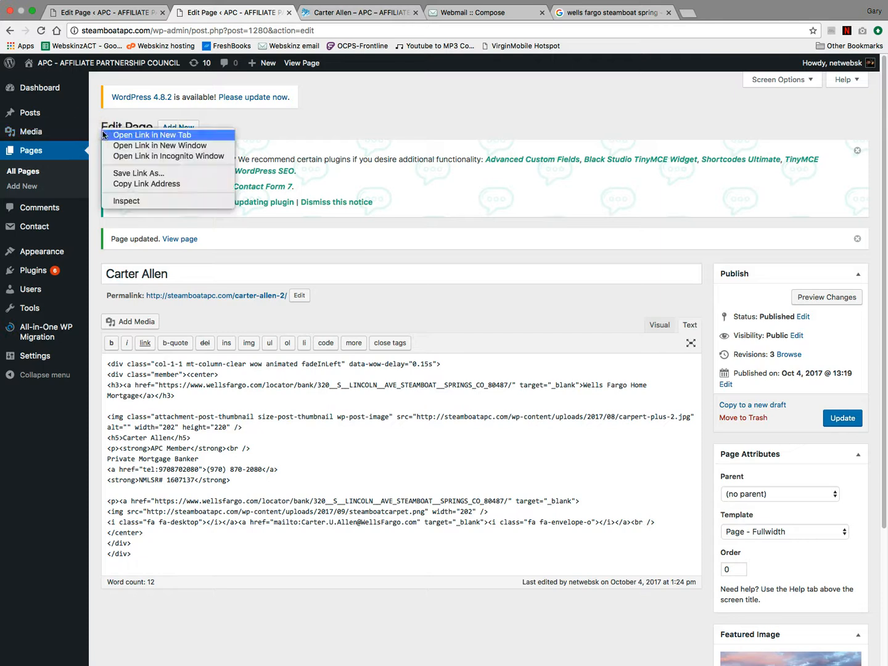
click(51, 131)
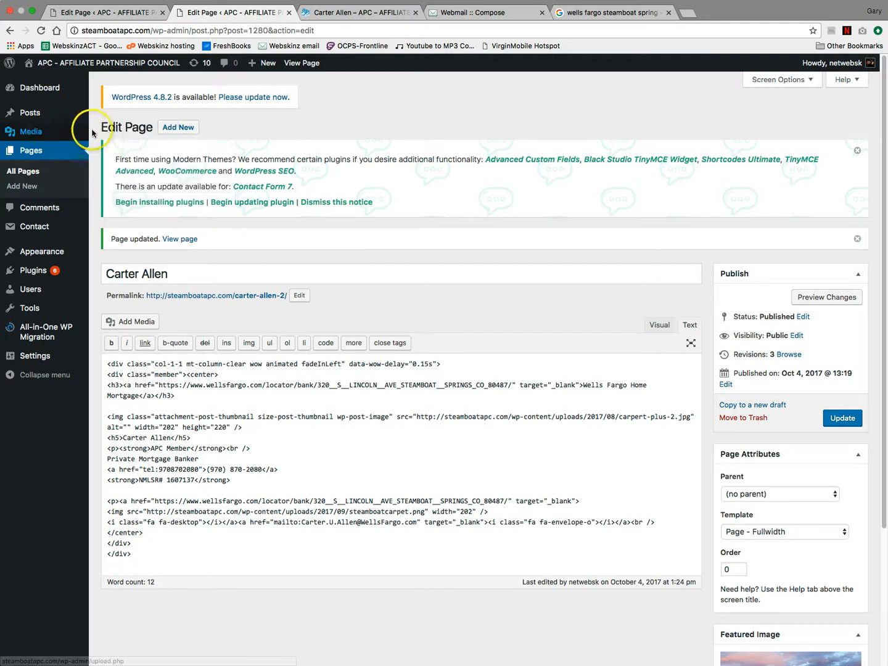
super+click(46, 133)
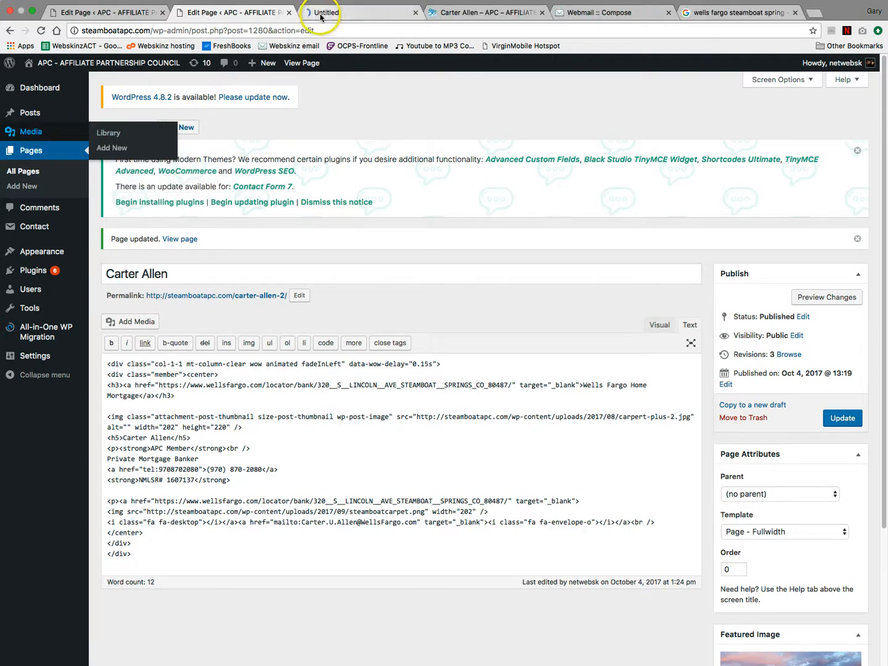
click(320, 14)
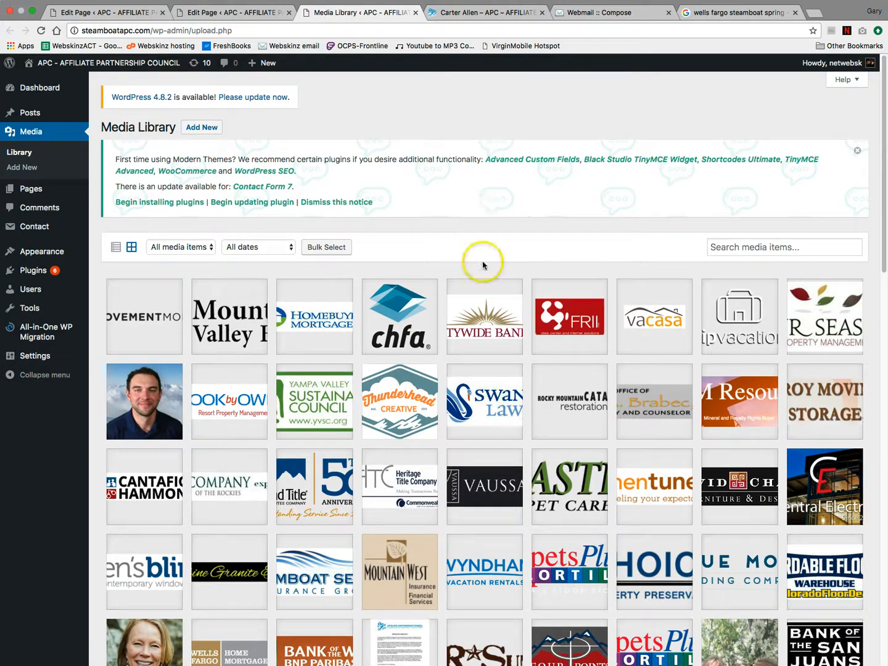
- Browse through the Media Library, then go back to the member page editor
scroll(542, 352, down, 4)
scroll(545, 352, down, 15)
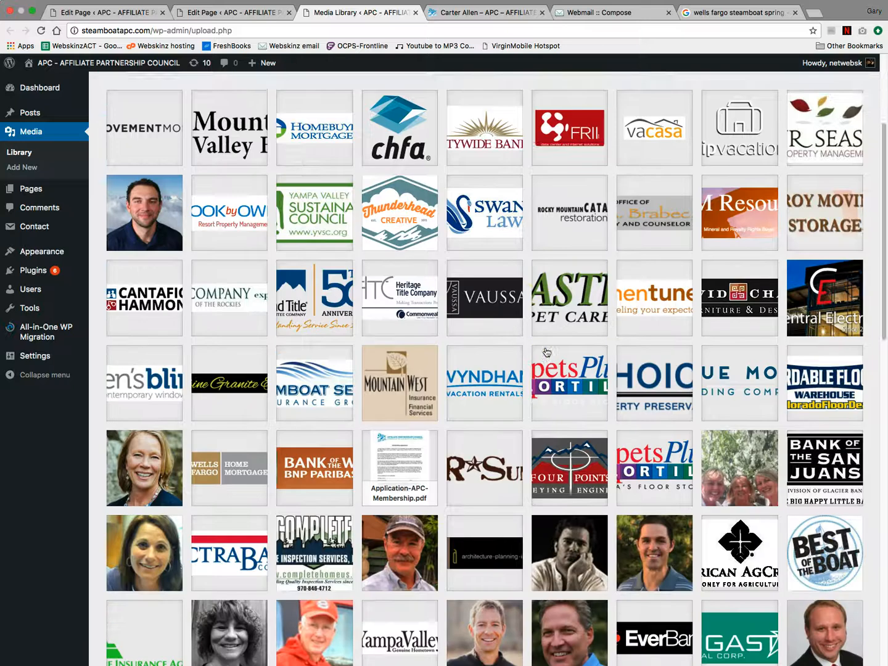
scroll(502, 352, down, 8)
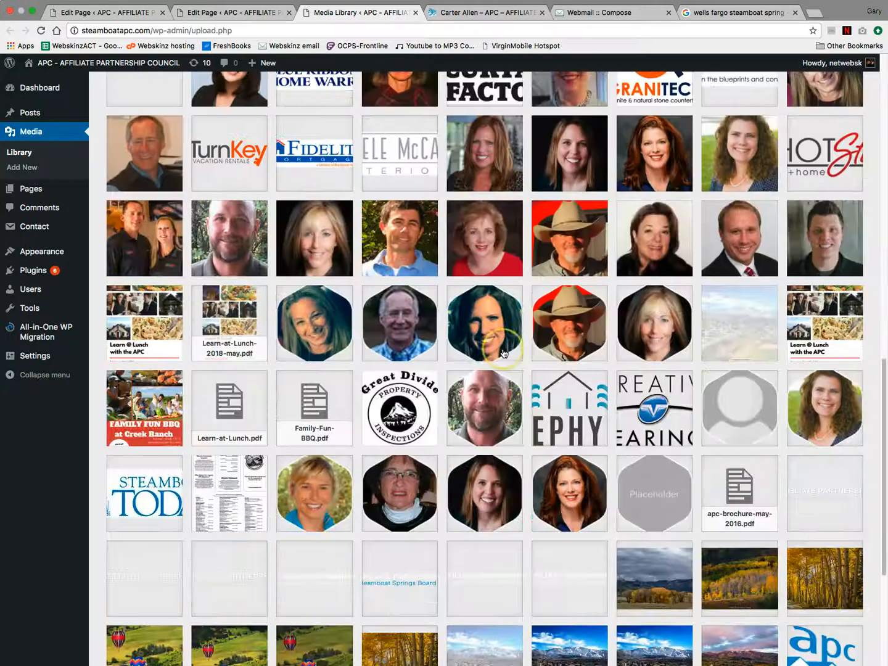
scroll(502, 352, up, 10)
scroll(502, 353, up, 14)
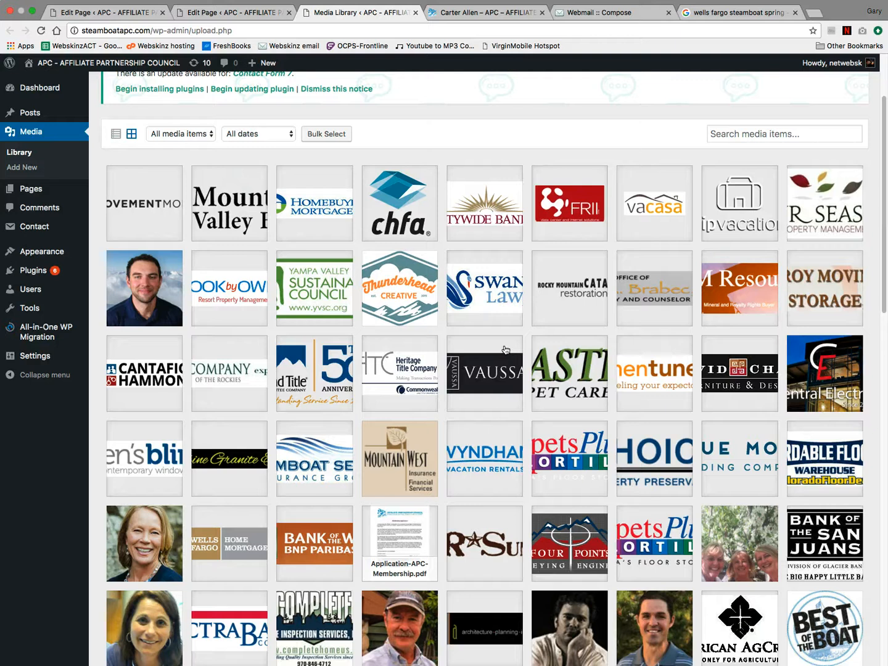
scroll(521, 356, down, 5)
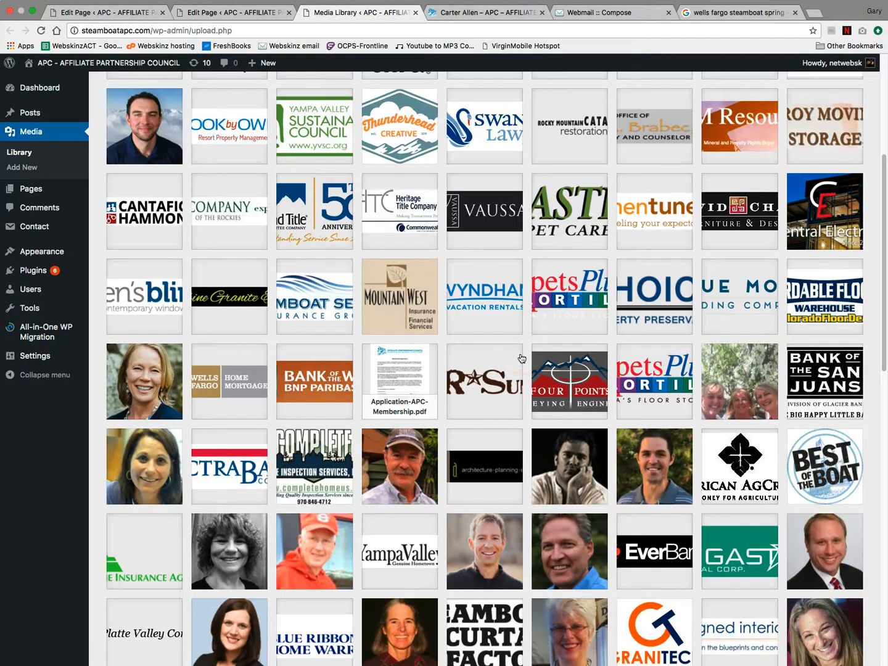
scroll(521, 359, down, 10)
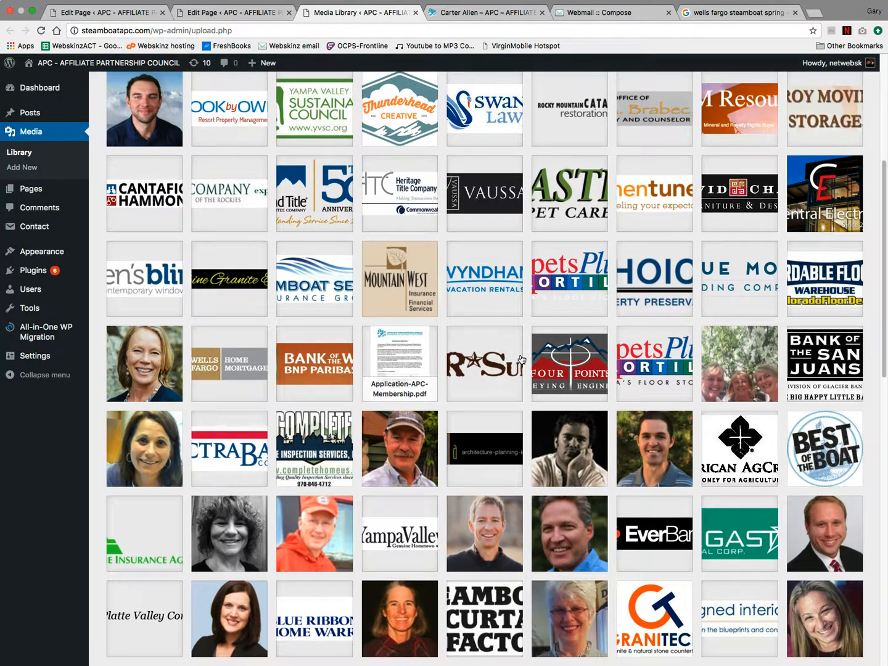
scroll(523, 360, down, 12)
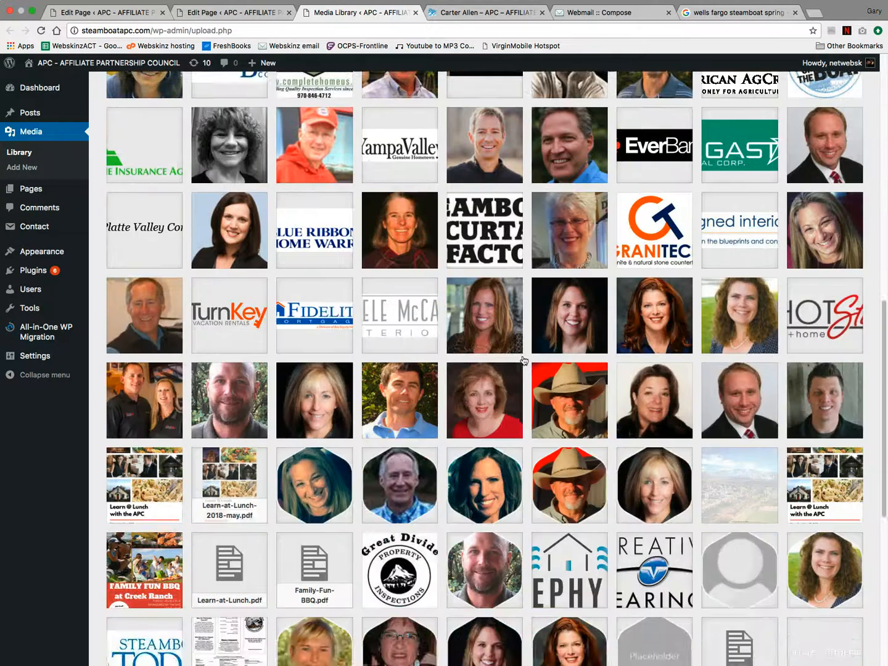
scroll(523, 361, down, 3)
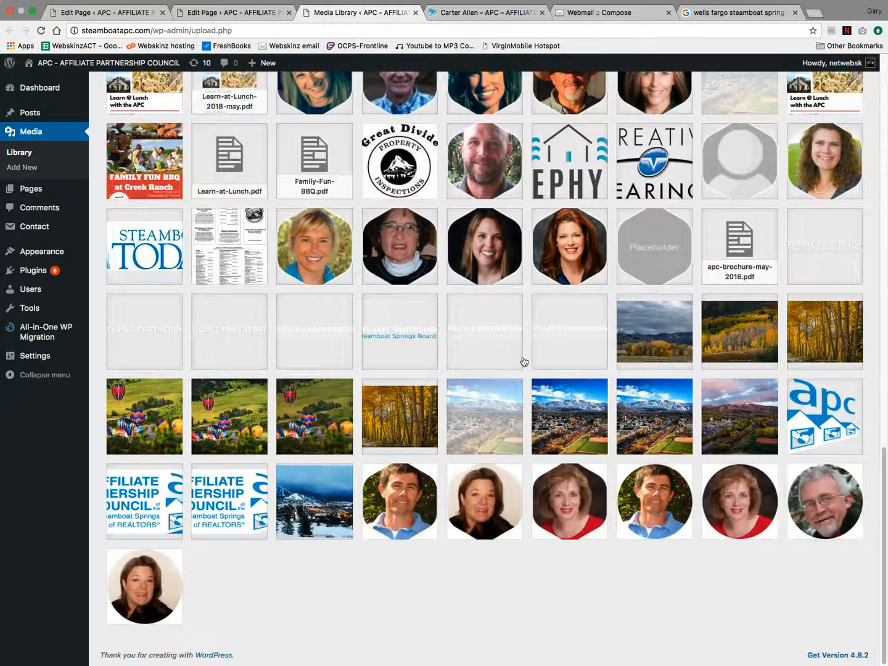
scroll(523, 360, up, 20)
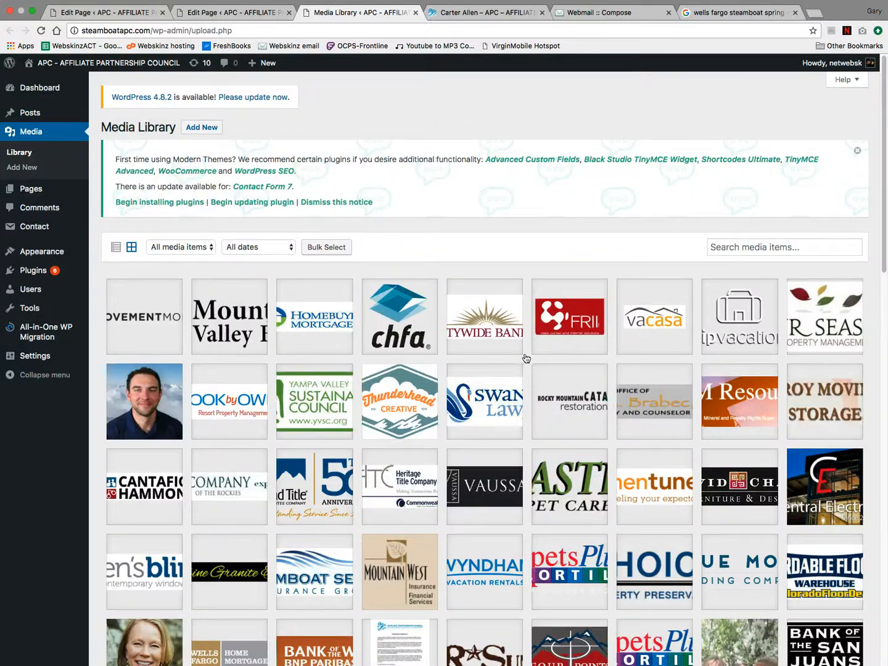
scroll(442, 390, down, 3)
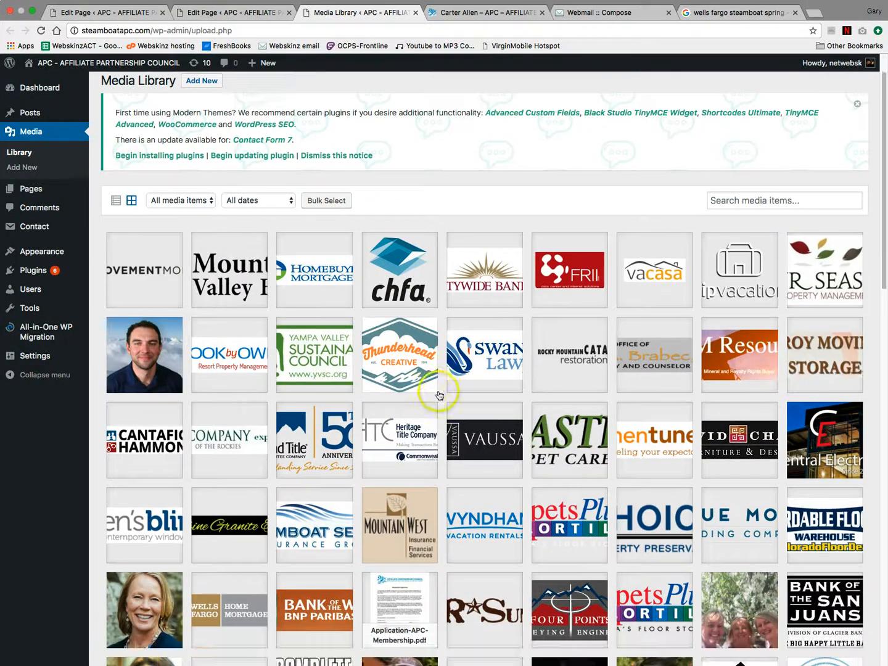
scroll(503, 402, down, 1)
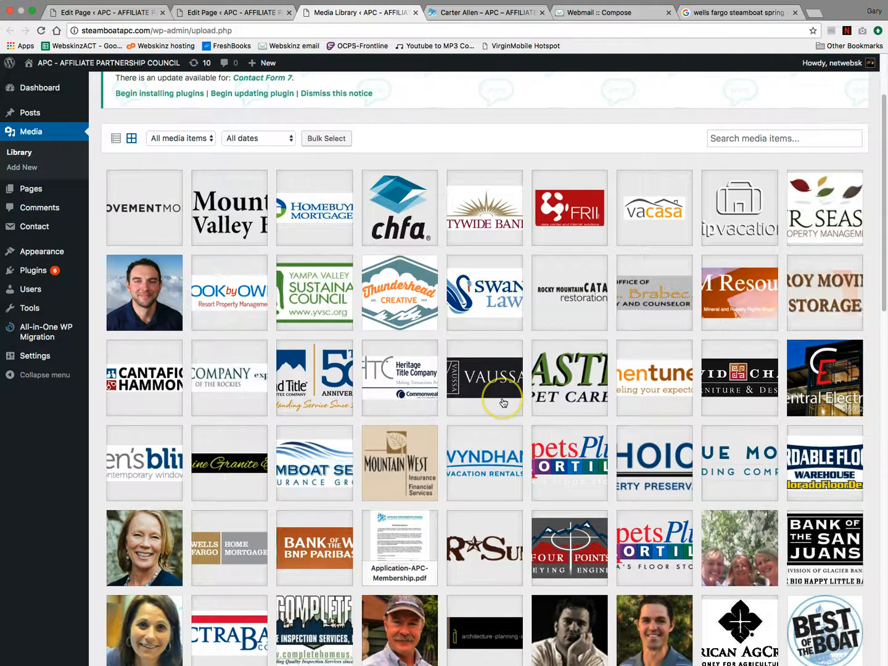
scroll(503, 402, down, 1)
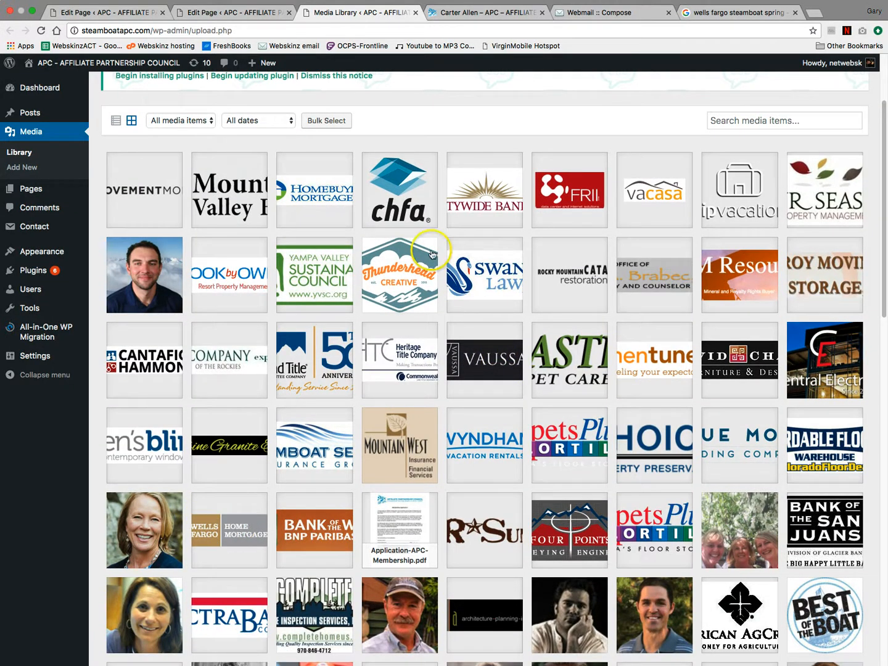
click(251, 10)
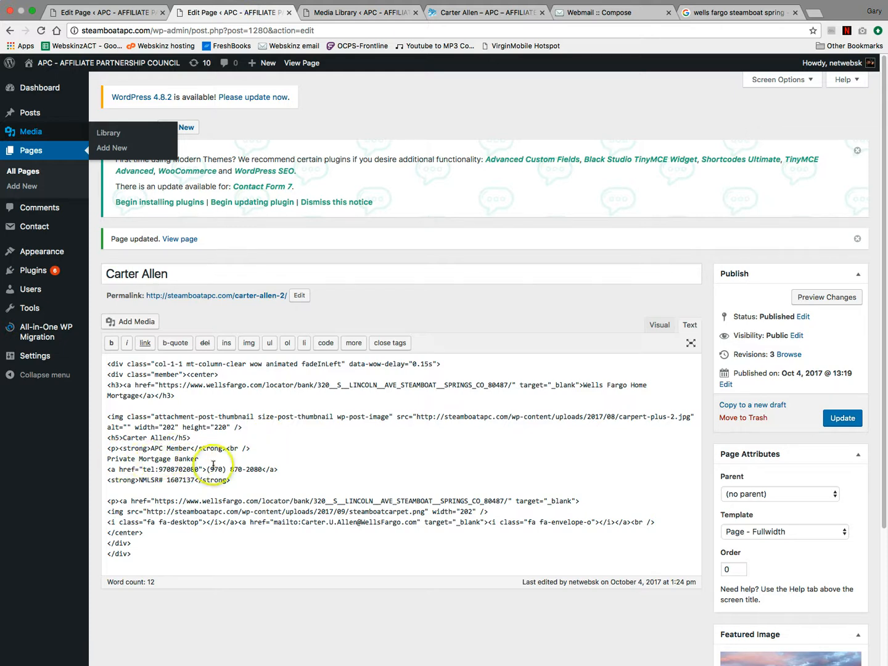
- Review the request email, media library and page preview, then open MEMBERS in a new tab
click(589, 14)
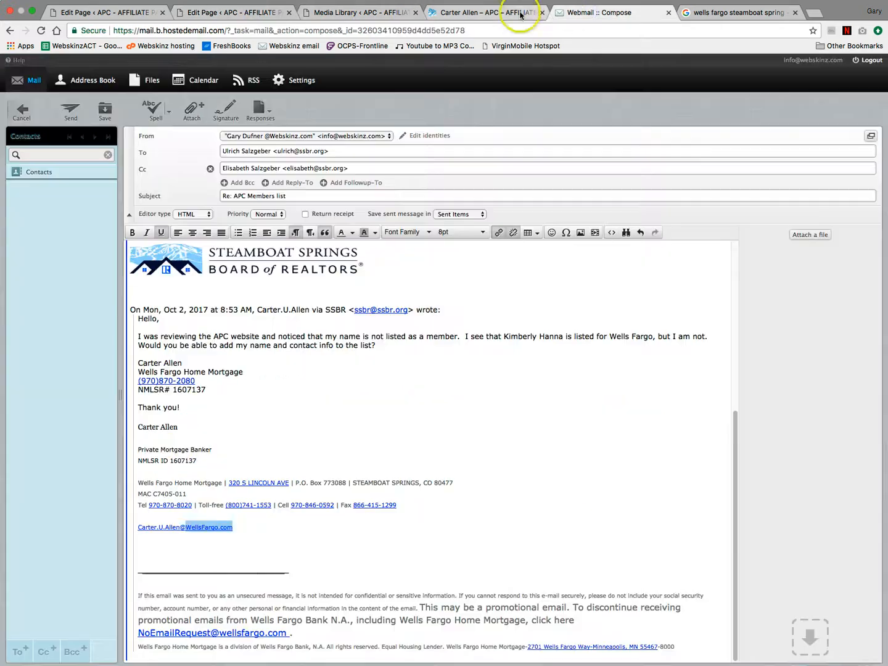
click(519, 14)
click(384, 14)
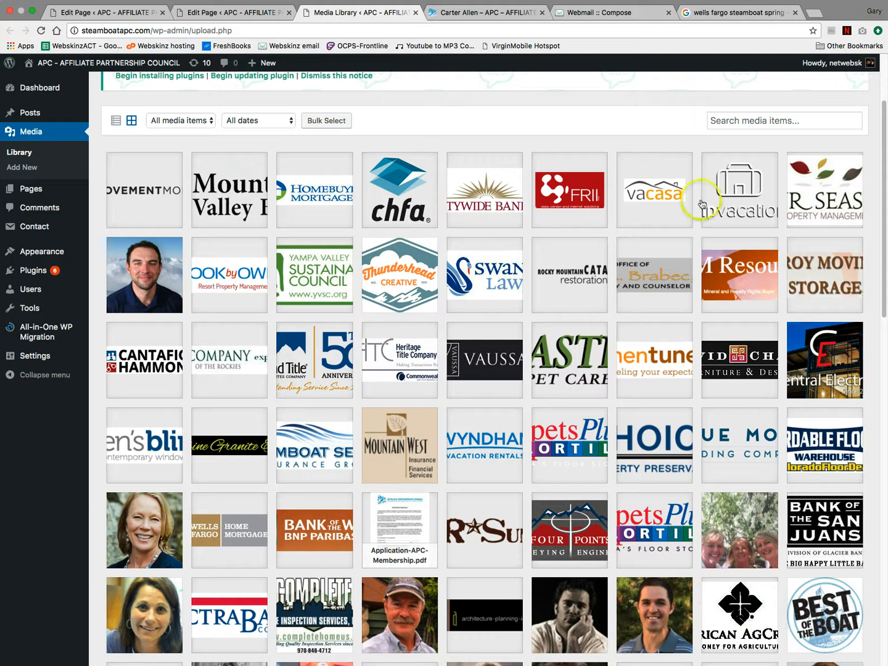
click(487, 12)
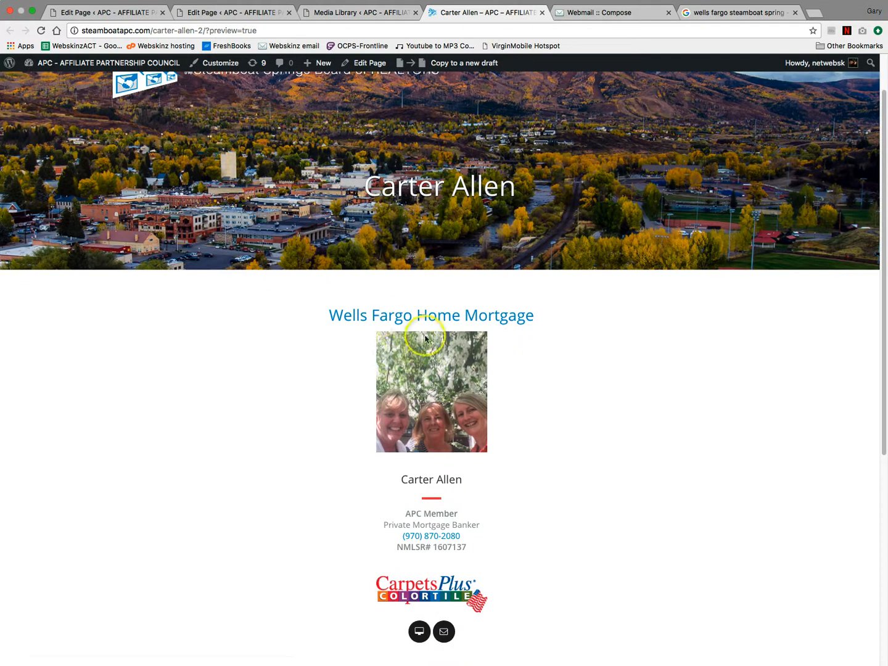
scroll(477, 147, up, 2)
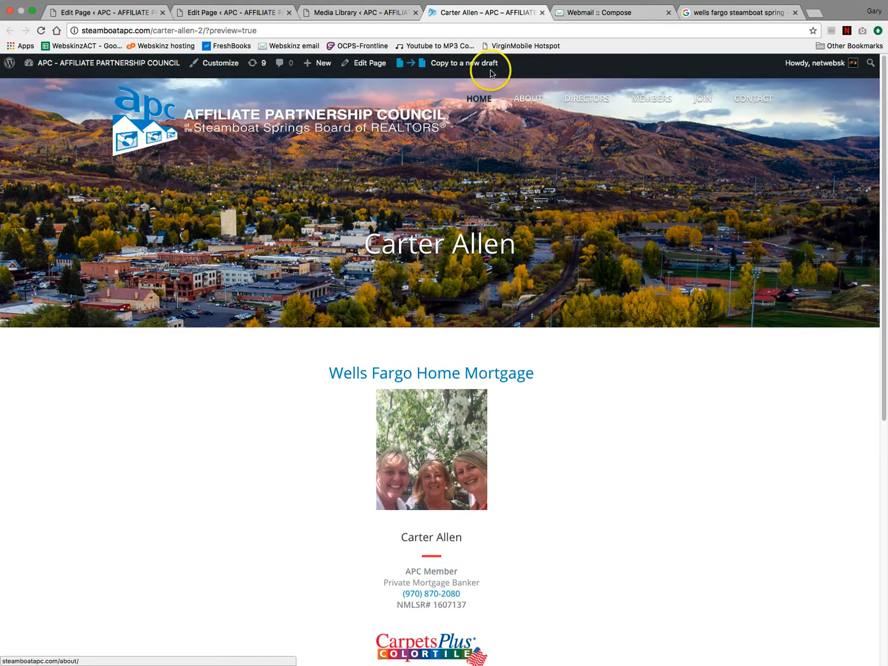
drag(645, 102, 566, 17)
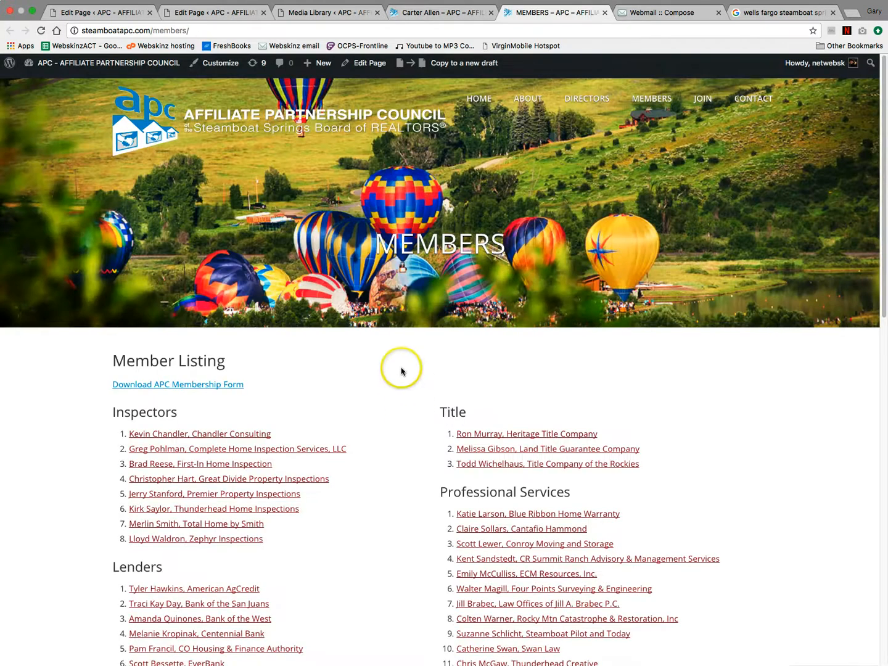
- Find 'well' on the Members page, view the existing Wells Fargo lender's profile, then return to Media Library
key(super+f)
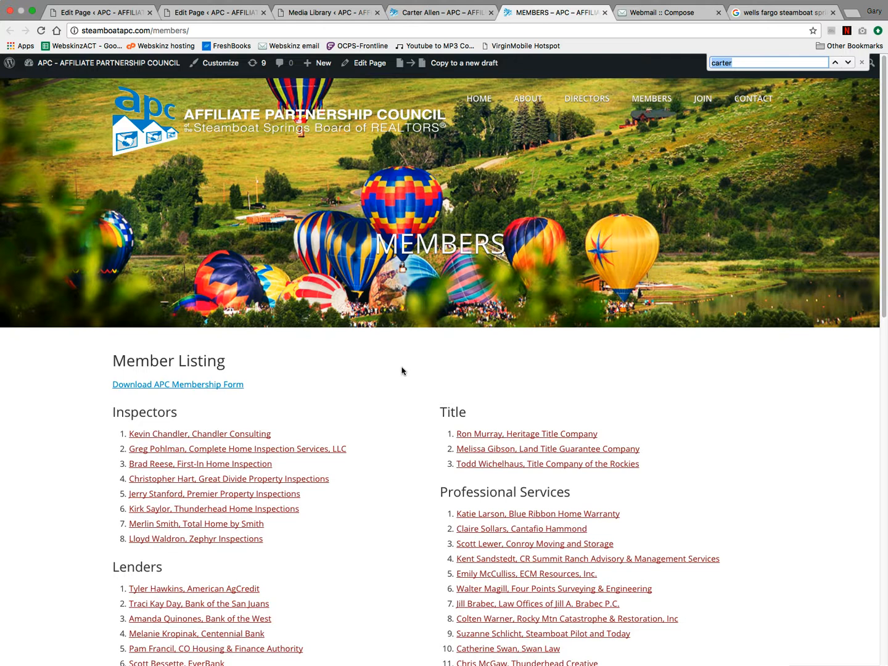
text(wells)
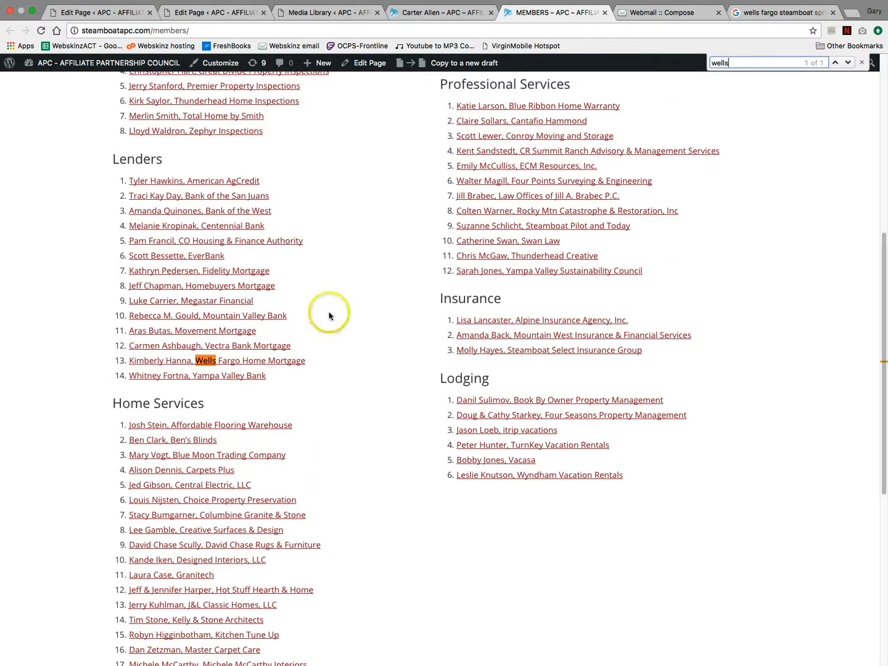
super+click(213, 360)
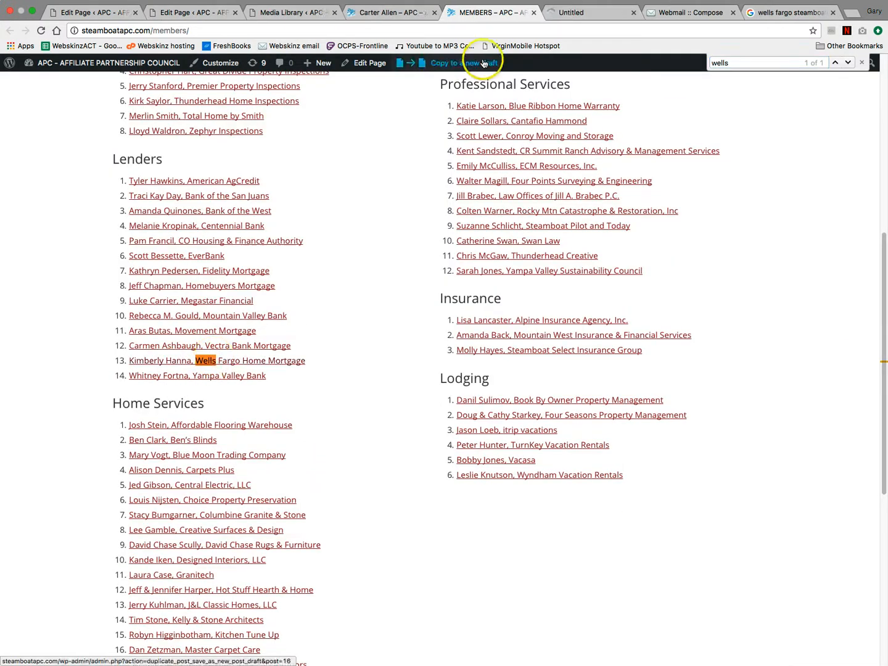
click(595, 12)
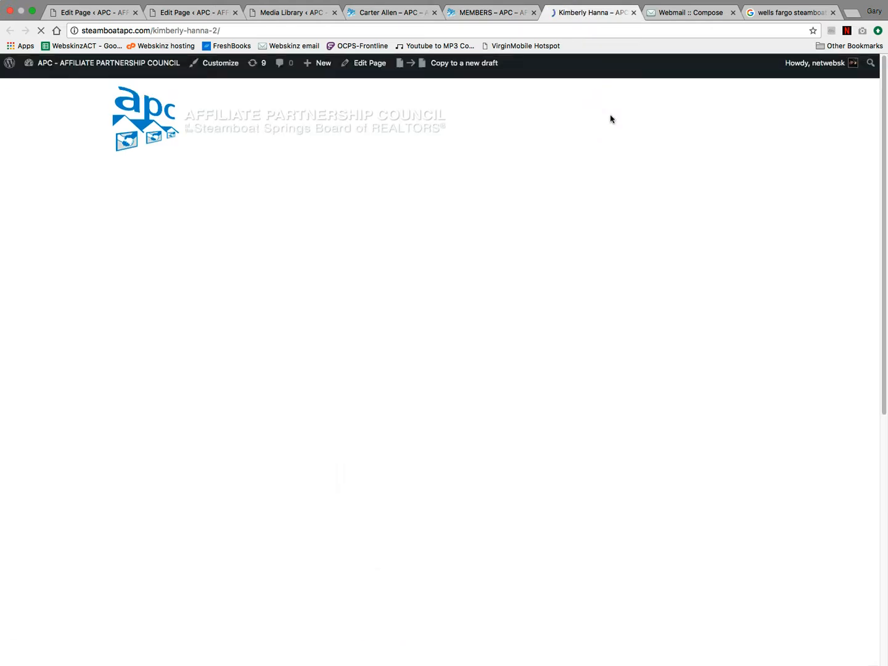
scroll(564, 261, down, 2)
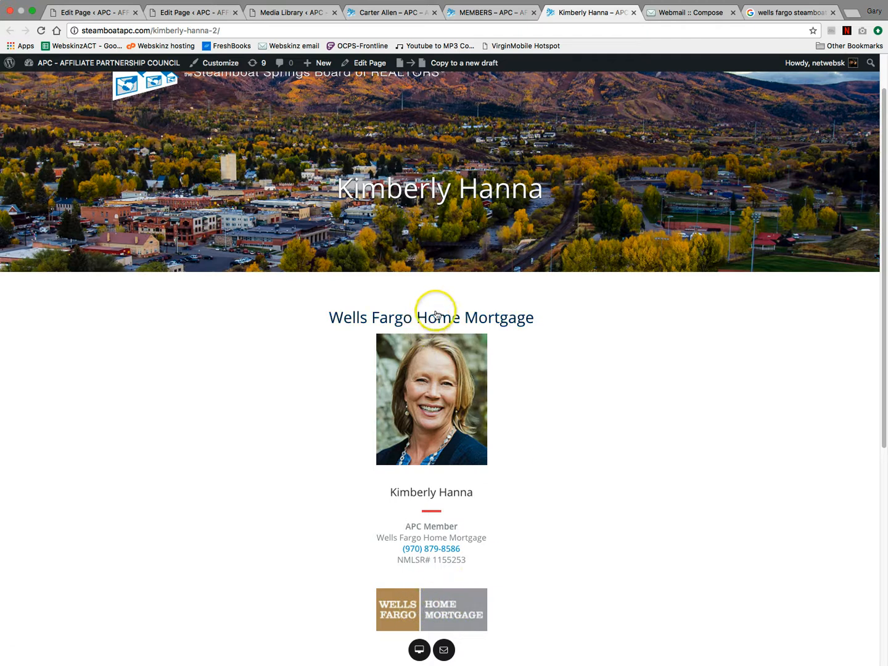
click(323, 12)
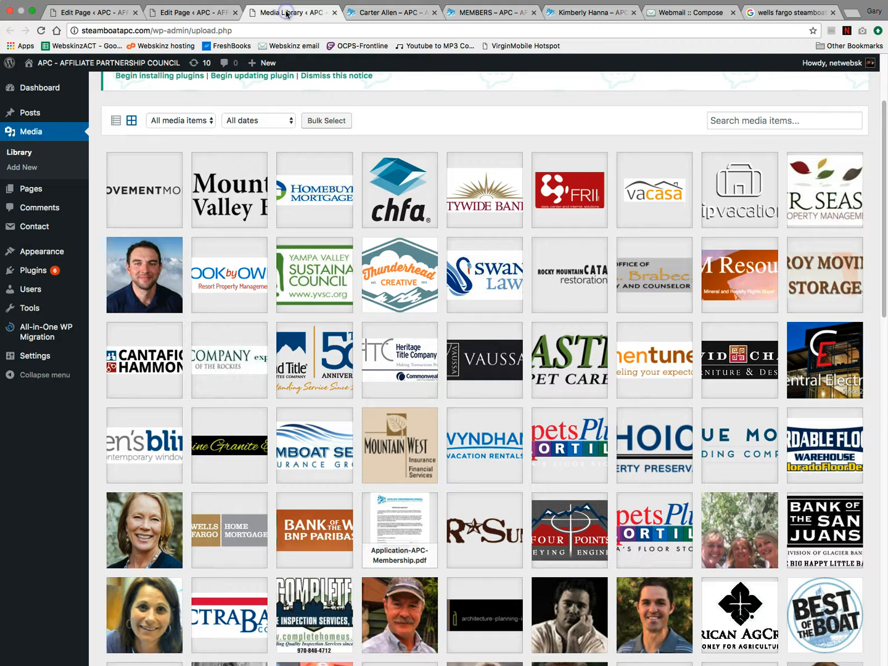
- Copy the WFHMPMB.jpg Wells Fargo logo's file URL from the Media Library, then return to the page's HTML
click(220, 531)
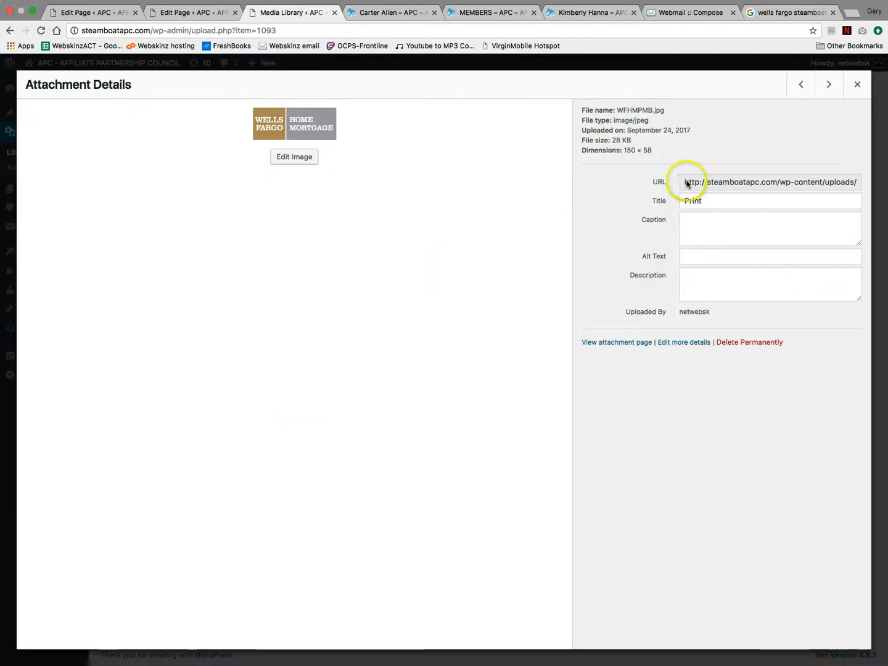
click(715, 183)
triple_click(709, 184)
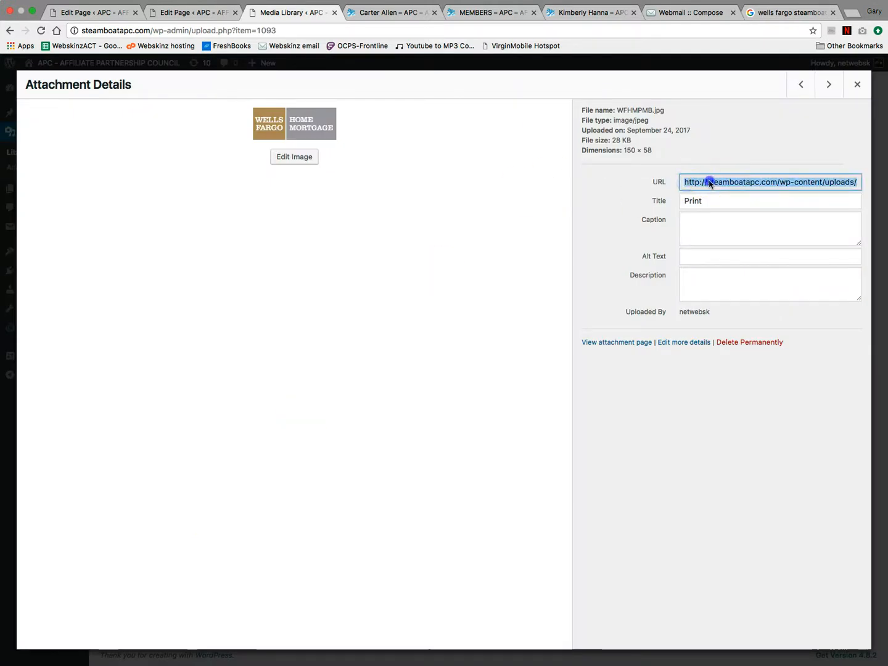
click(746, 184)
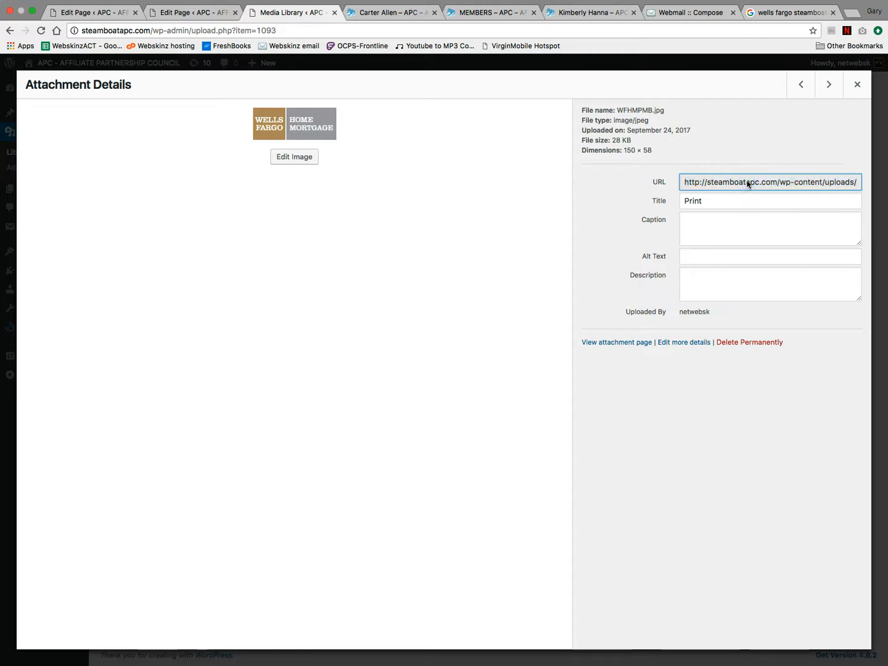
triple_click(747, 183)
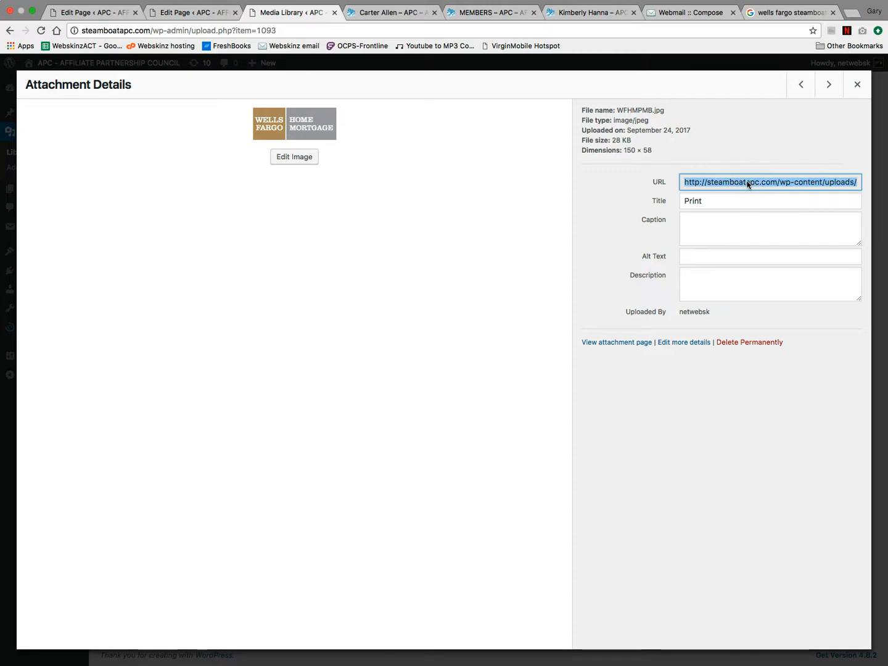
triple_click(747, 184)
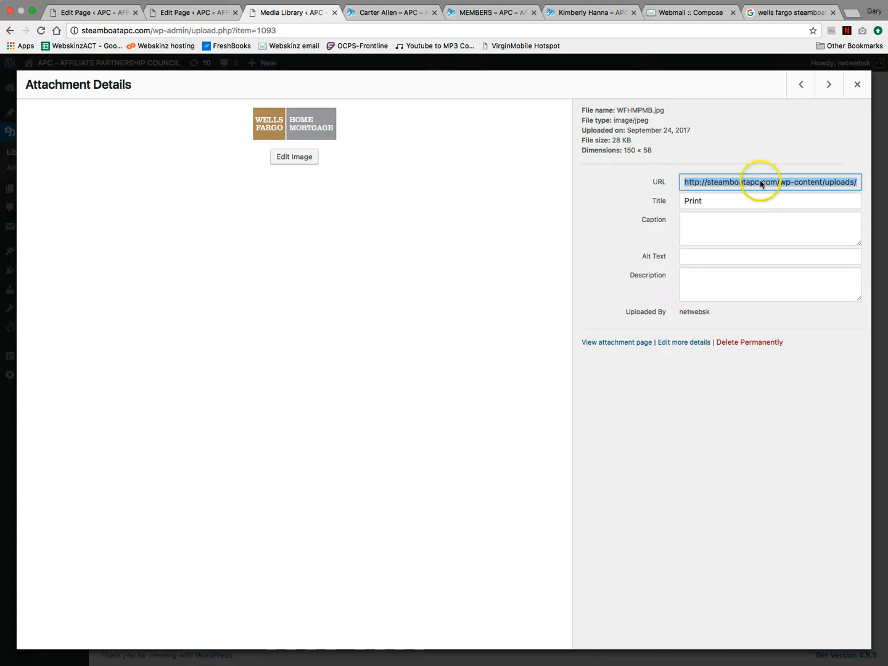
click(761, 184)
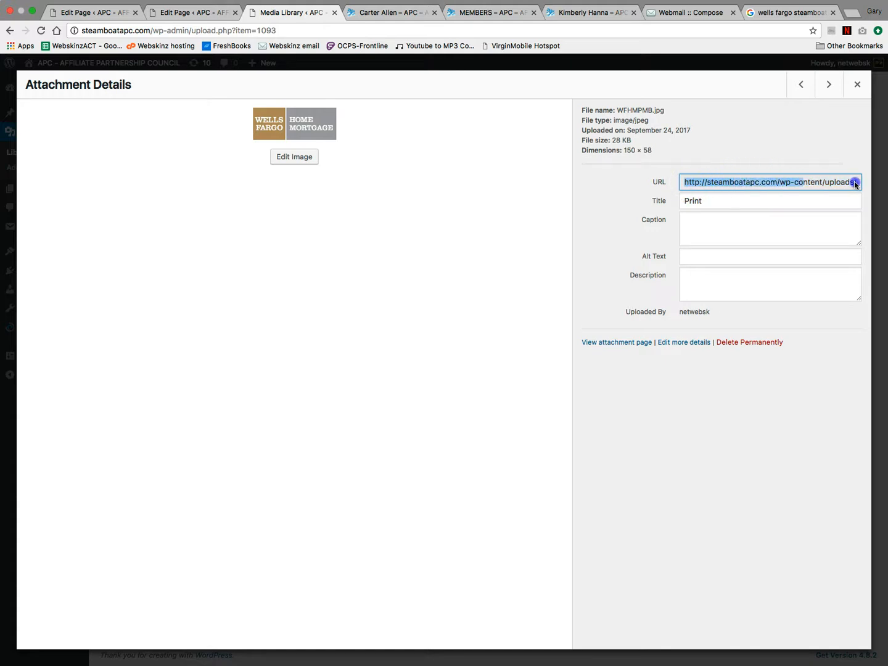
drag(856, 183, 872, 183)
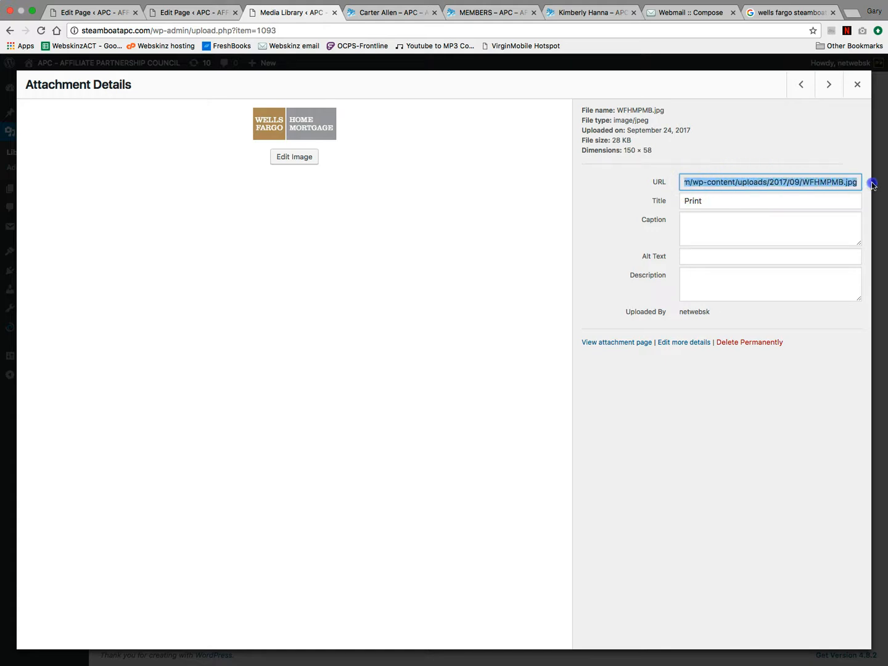
right_click(821, 180)
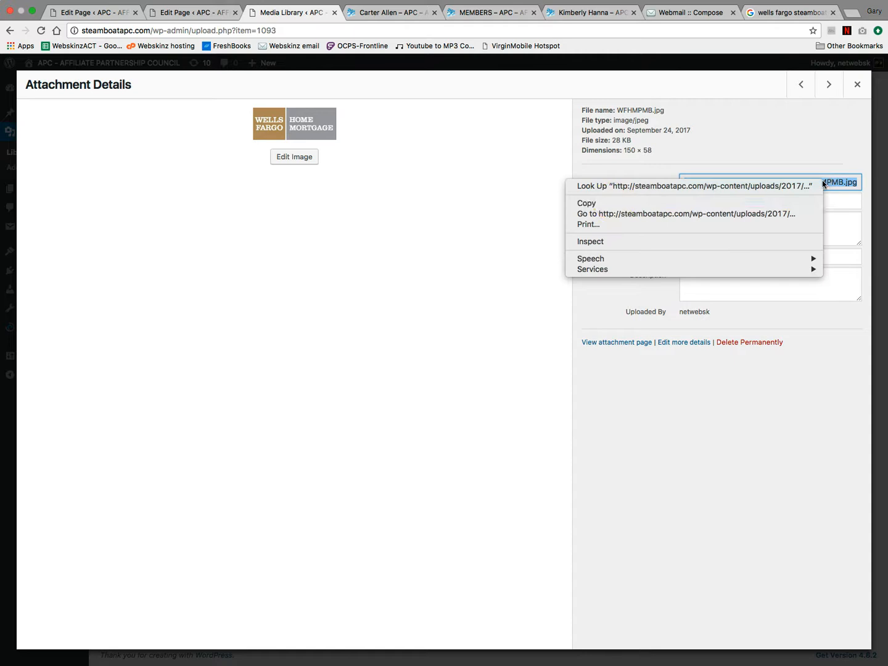
click(614, 200)
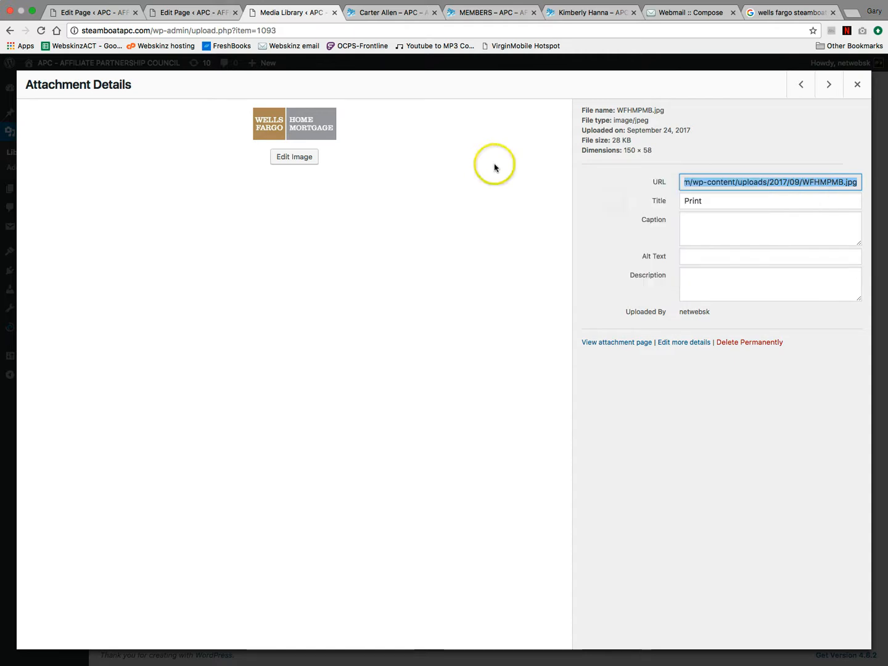
click(200, 13)
click(276, 420)
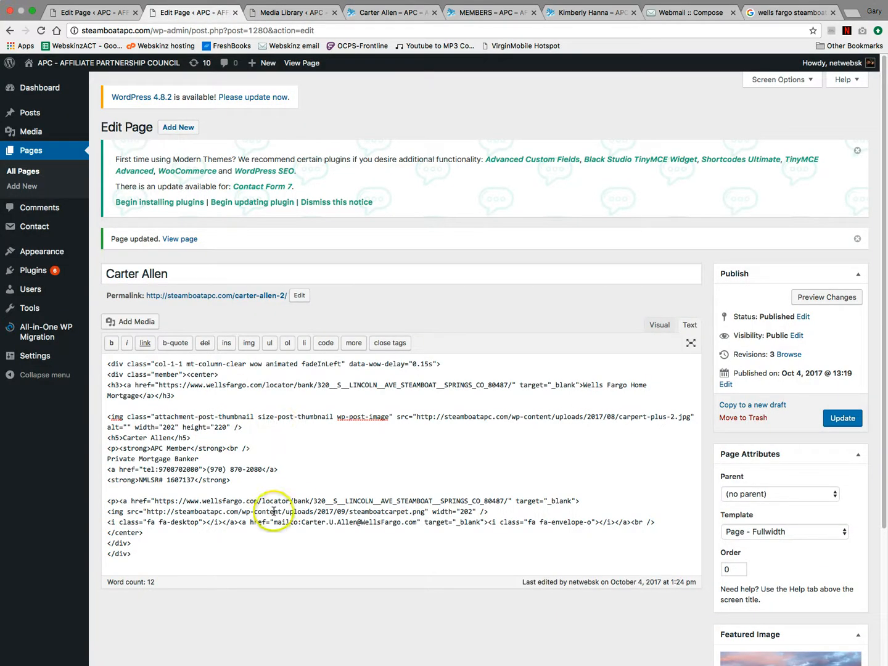
- Replace the steamboatcarpet.png image source with the copied WFHMPMB.jpg address and update the page
drag(122, 511, 113, 513)
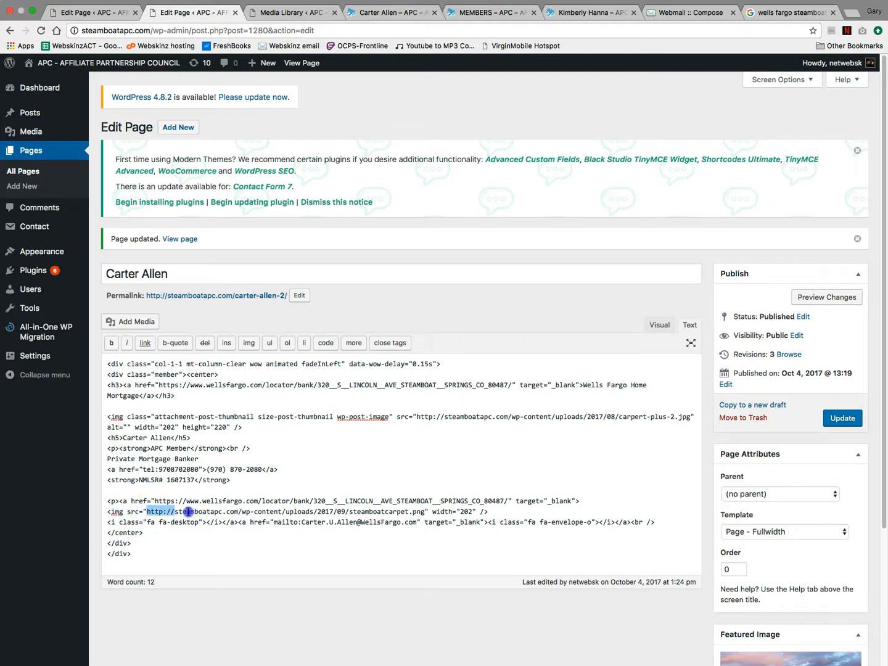
drag(188, 511, 435, 511)
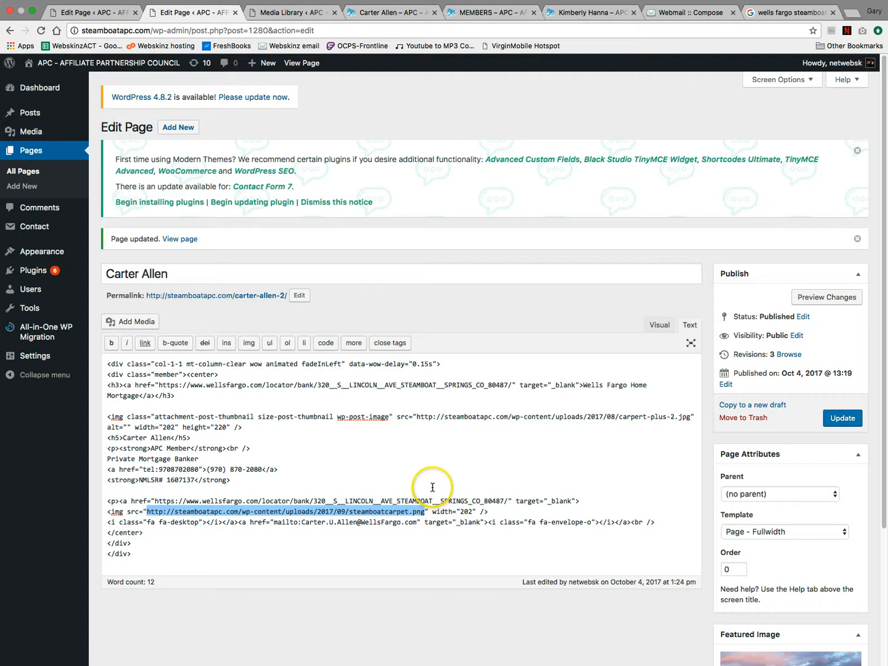
key(ctrl+v)
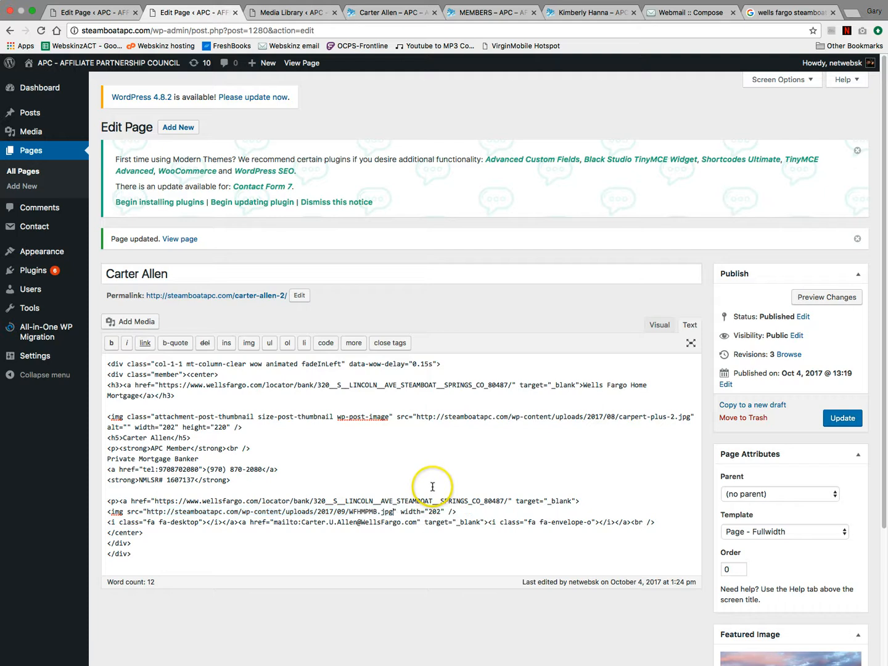
click(838, 419)
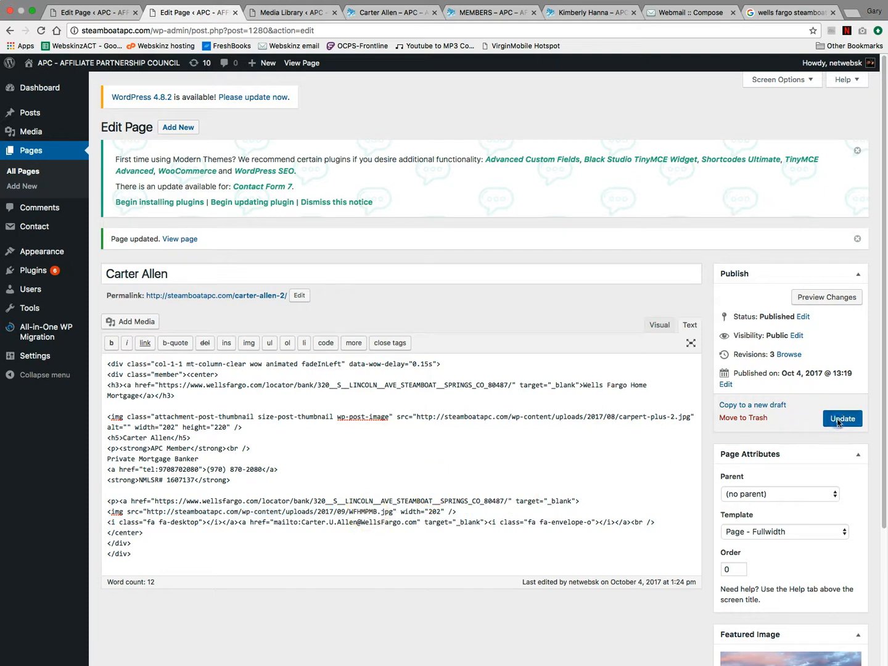
- Check the page preview now showing the Wells Fargo Home Mortgage logo
click(395, 12)
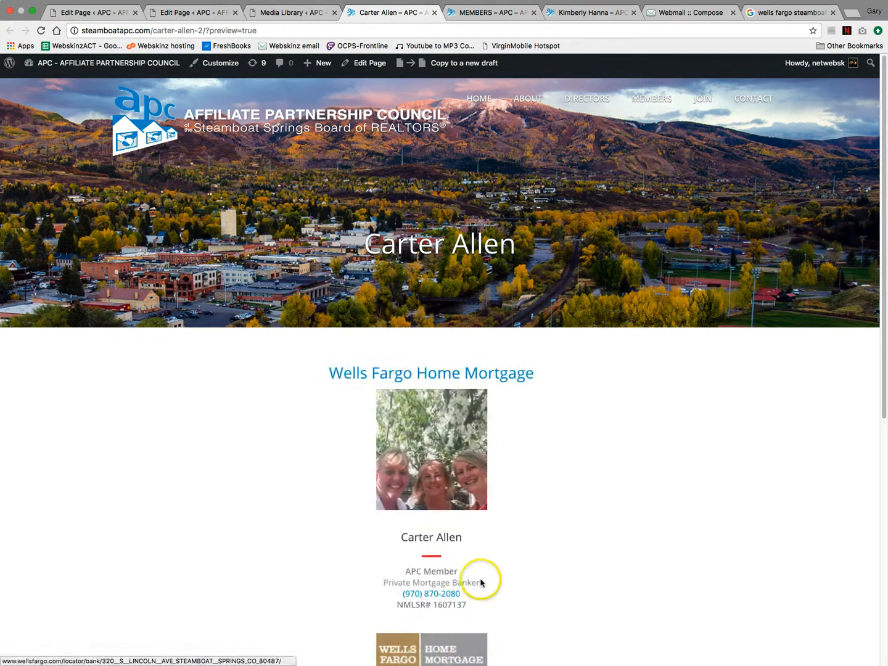
scroll(482, 582, down, 1)
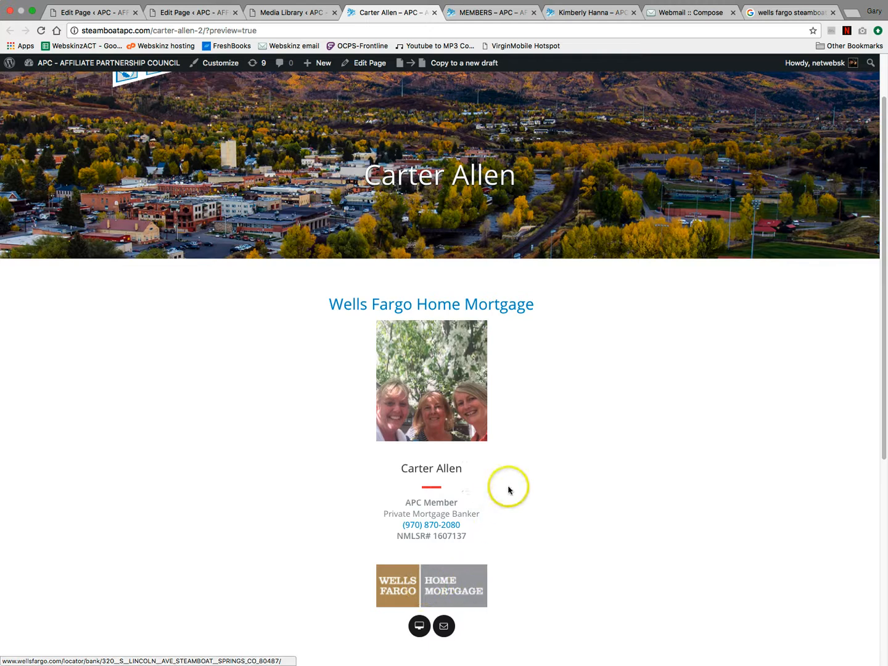
scroll(507, 489, up, 1)
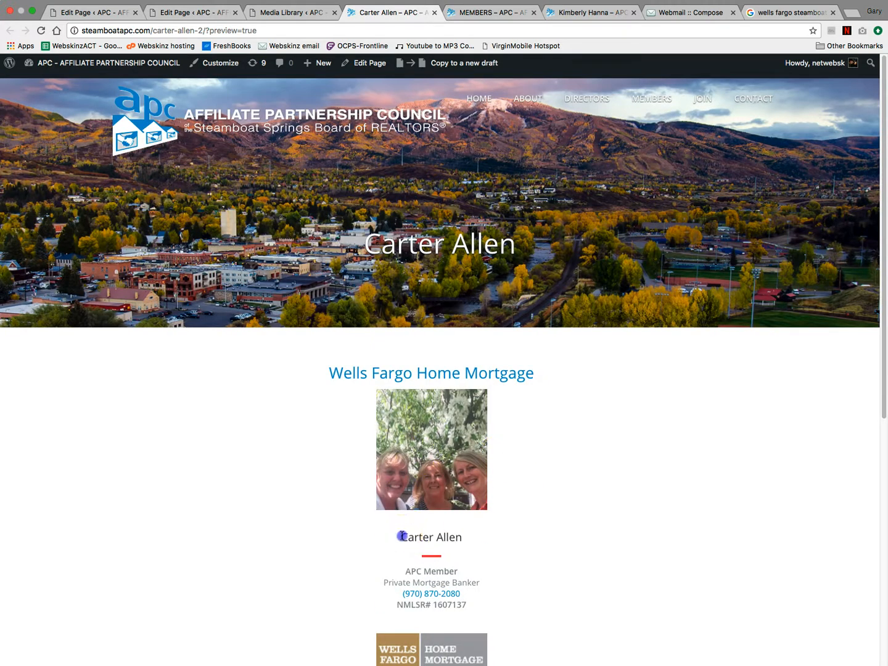
- Search Google for the new member's copied details, including his Private Mortgage Banker title and NMLSR number
drag(402, 536, 474, 605)
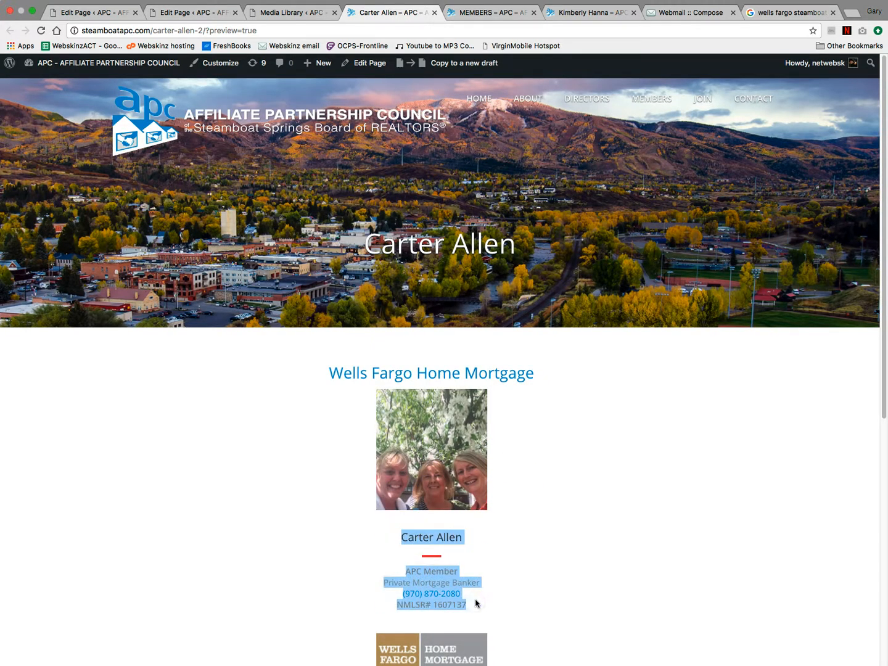
click(491, 12)
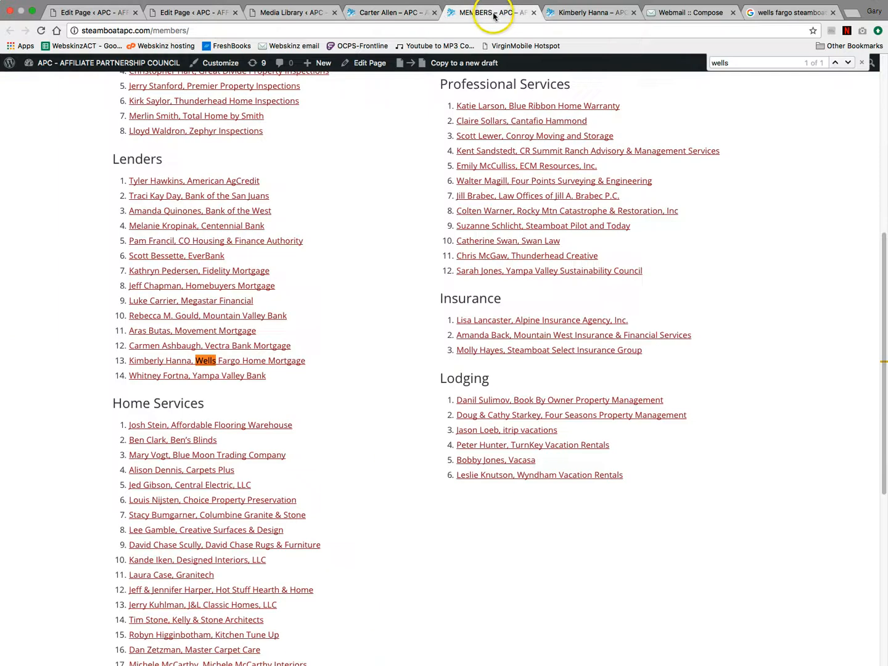
click(579, 14)
click(567, 31)
key(super+v)
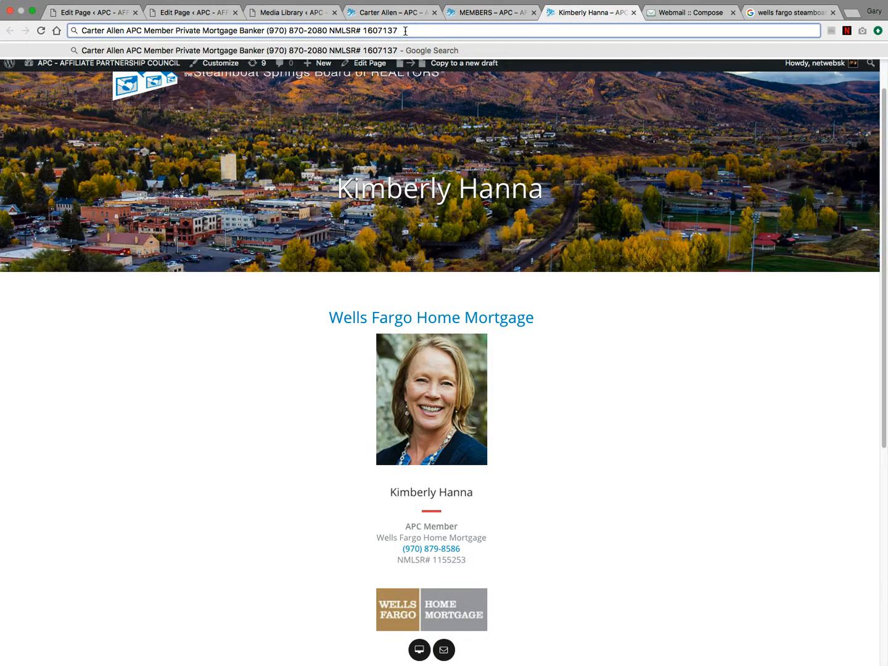
key(Return)
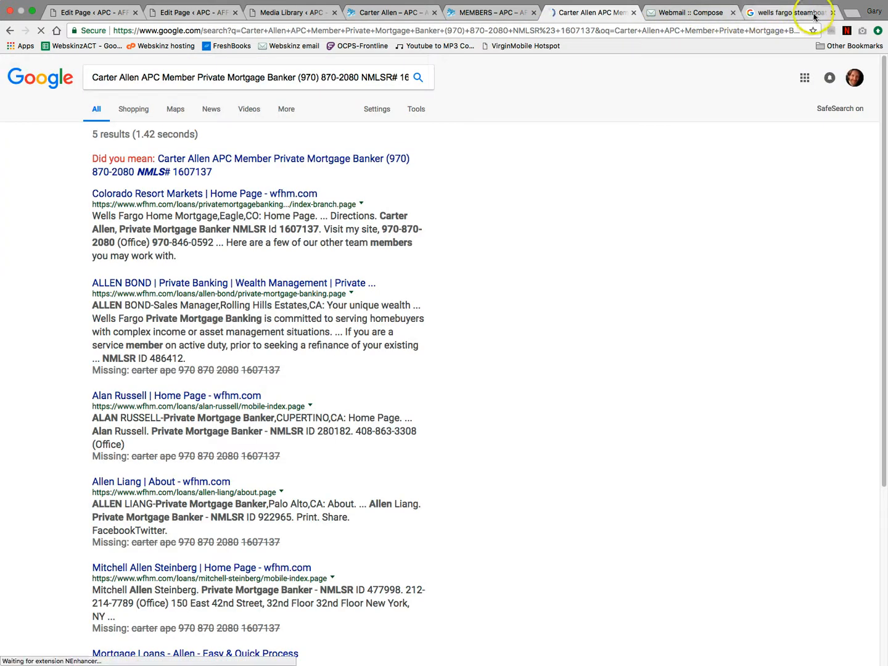
- From the Colorado Resort Markets result, open the member's headshot photo in its own tab
click(831, 13)
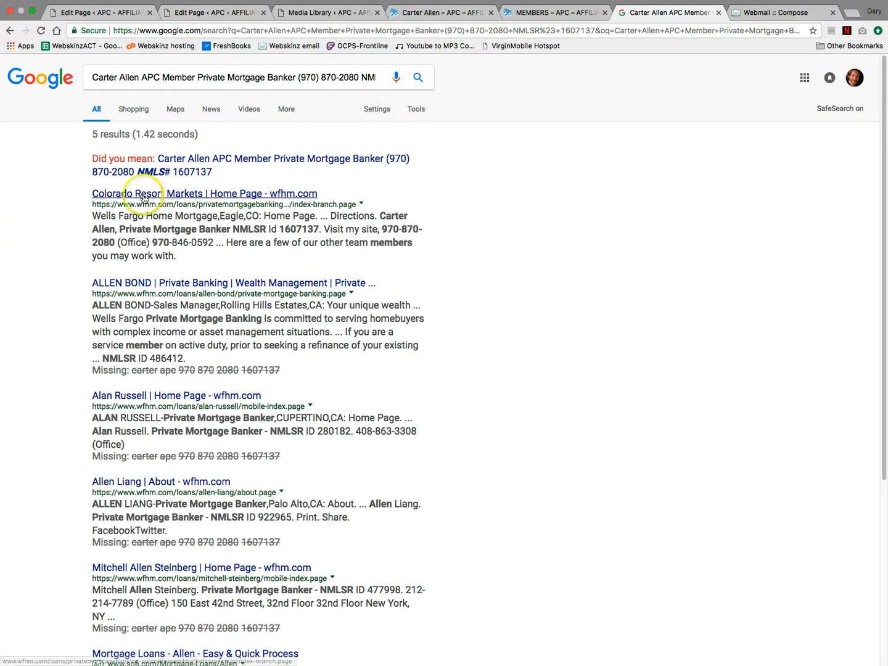
super+click(258, 193)
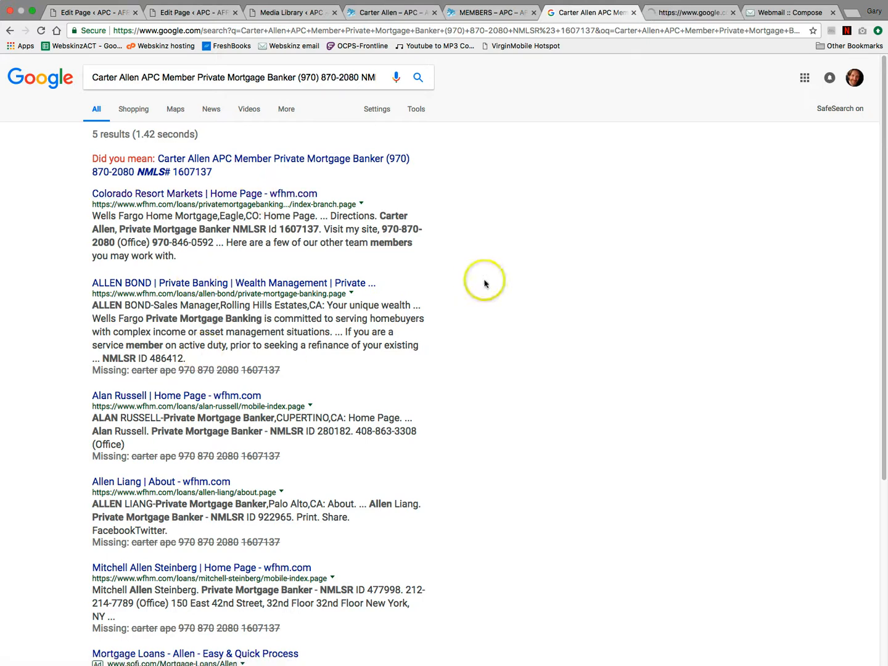
click(678, 14)
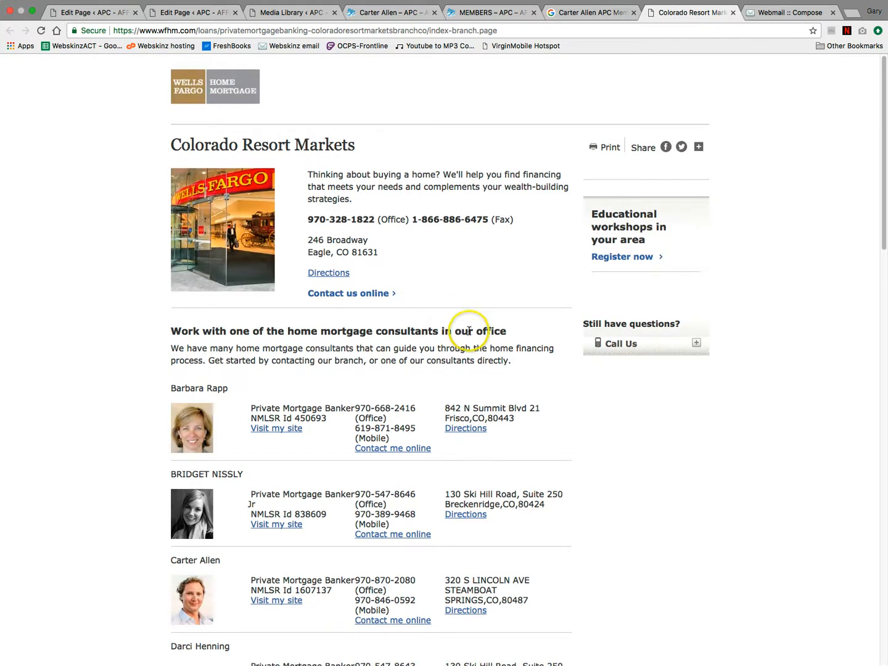
scroll(222, 491, down, 3)
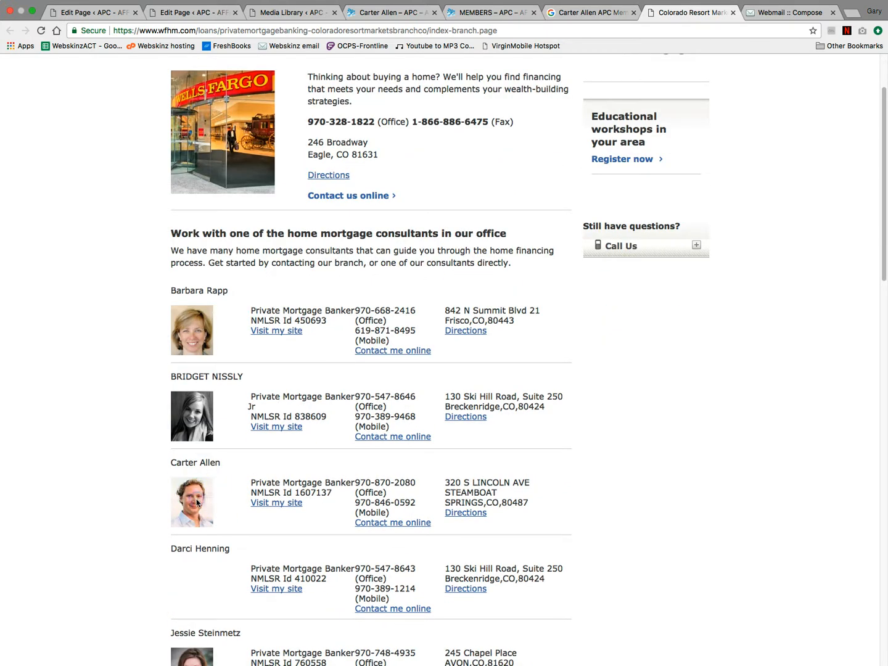
right_click(197, 503)
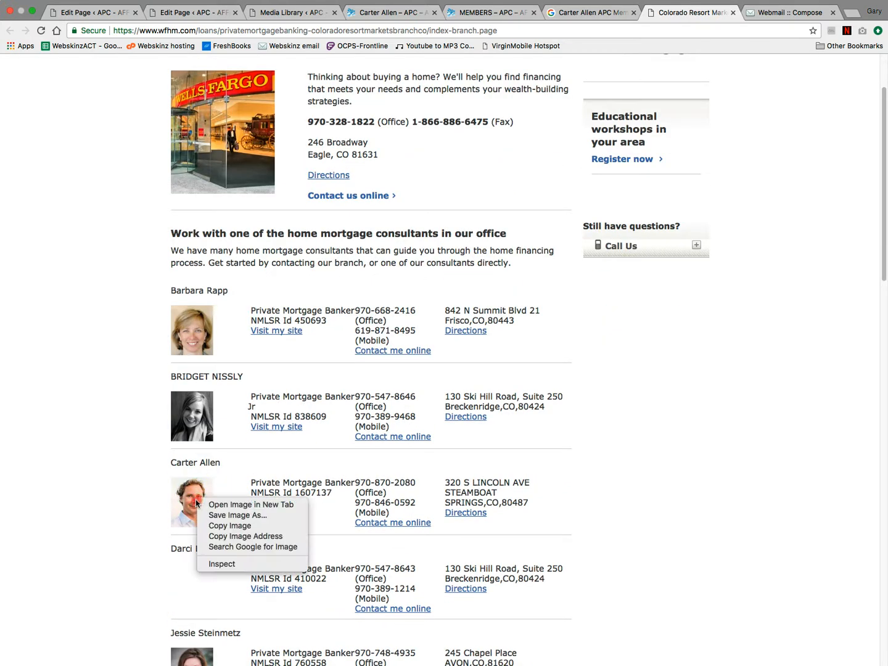
click(246, 507)
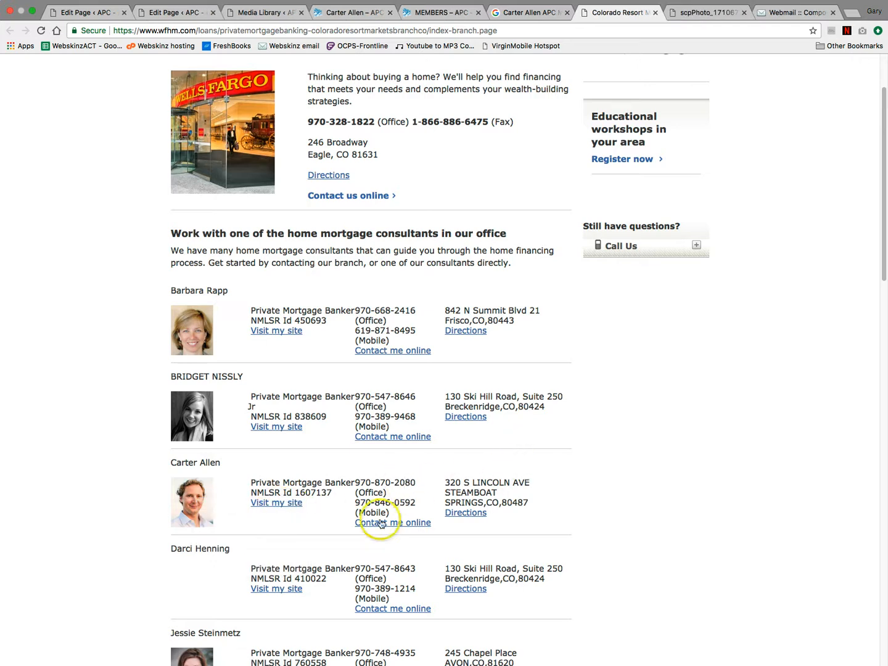
- Open his personal Wells Fargo Home Loans site and copy its wfhm.com address
click(275, 505)
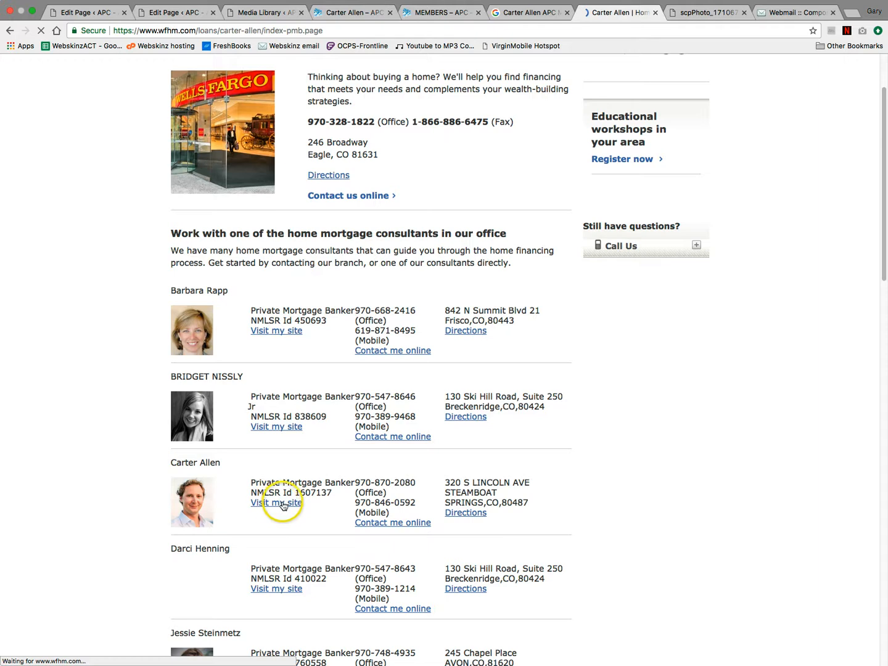
click(338, 30)
key(super+c)
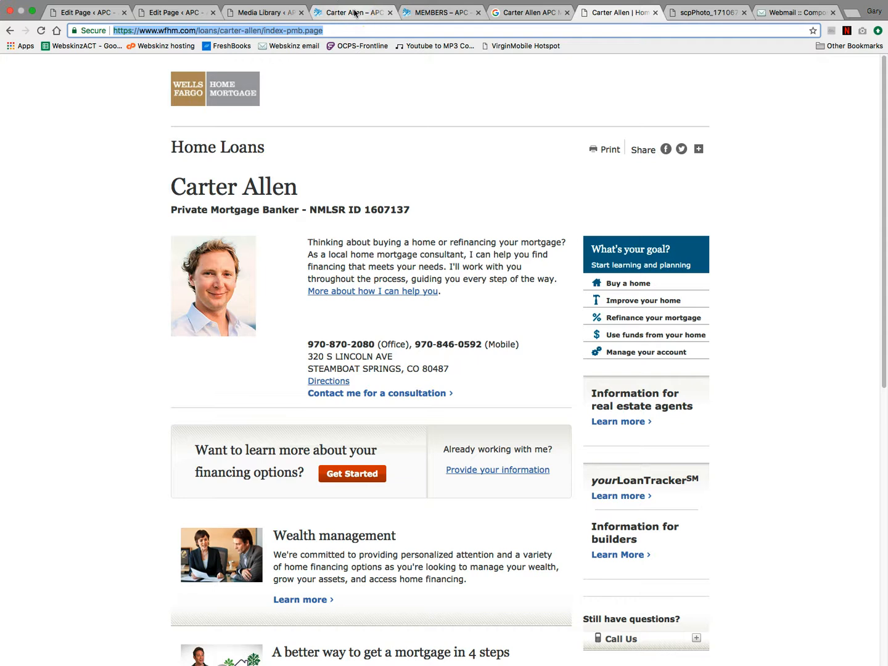
click(354, 12)
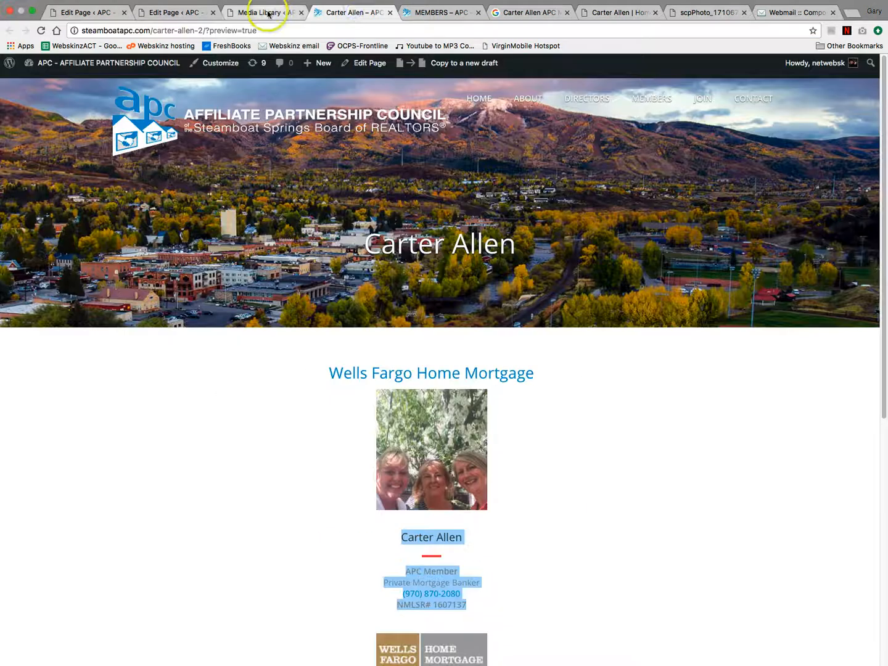
- Replace the logo and heading wellsfargo.com link URLs with the member's wfhm.com address and update
click(268, 12)
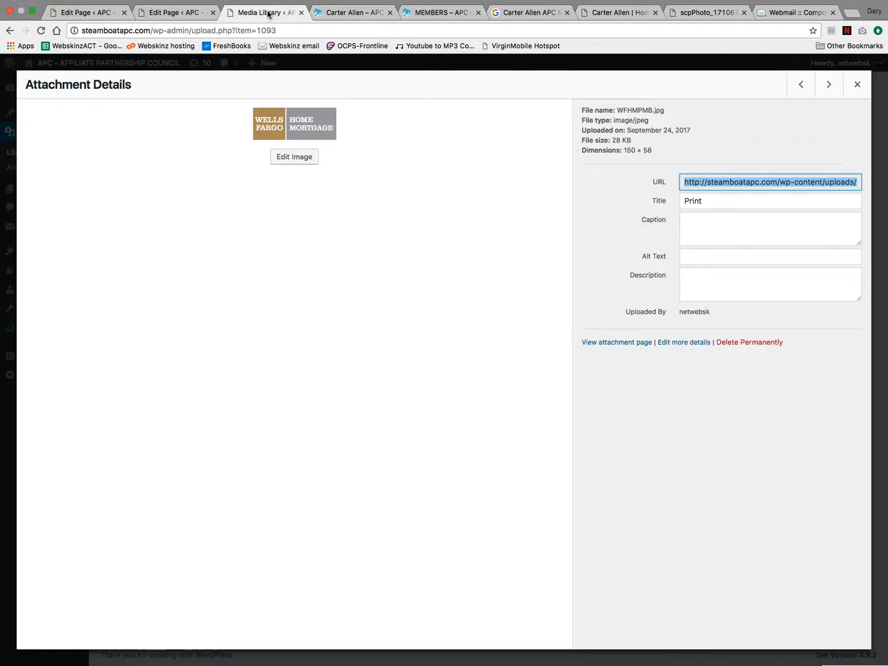
click(185, 13)
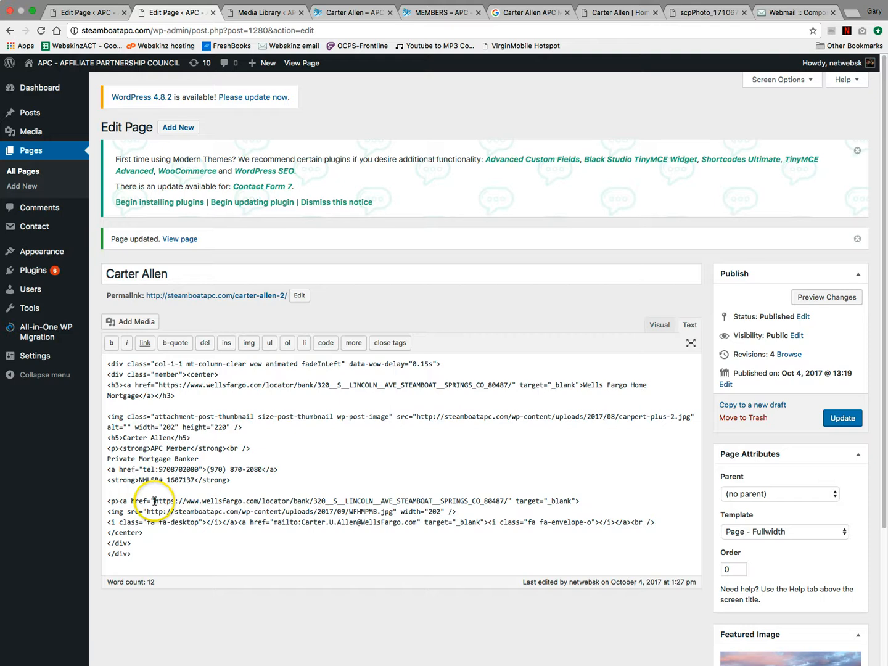
drag(155, 500, 320, 501)
drag(395, 503, 513, 501)
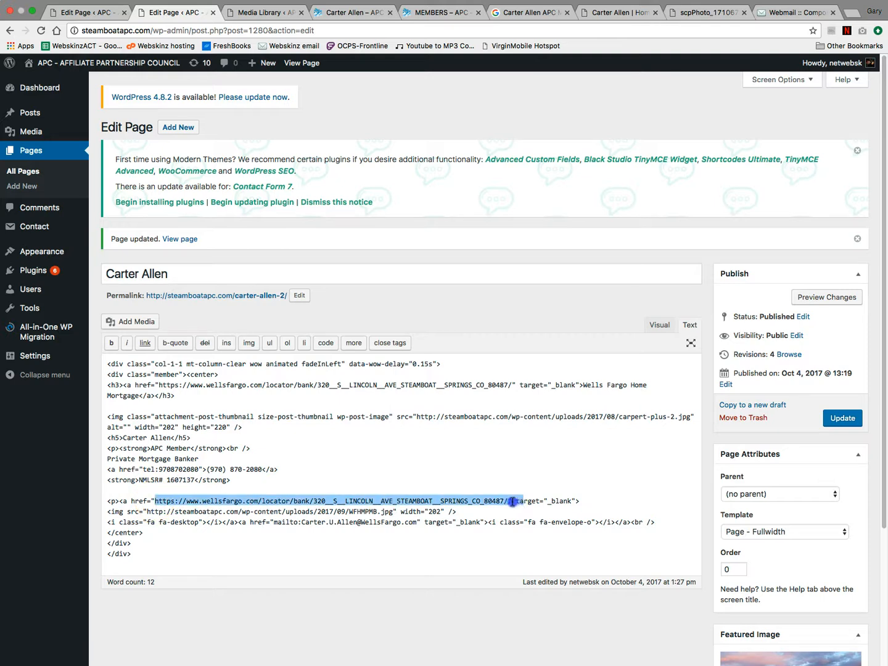
key(super+v)
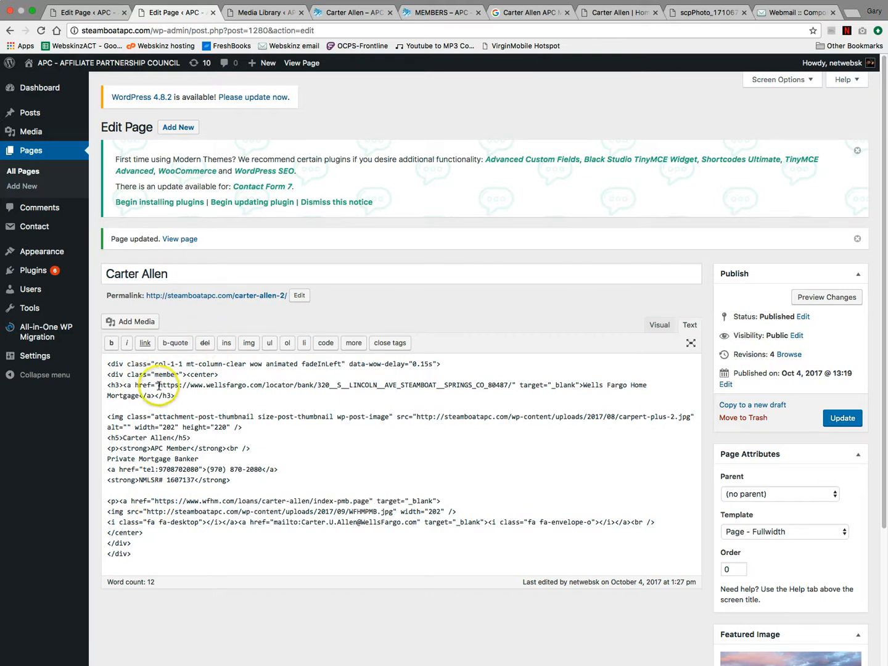
drag(159, 384, 511, 385)
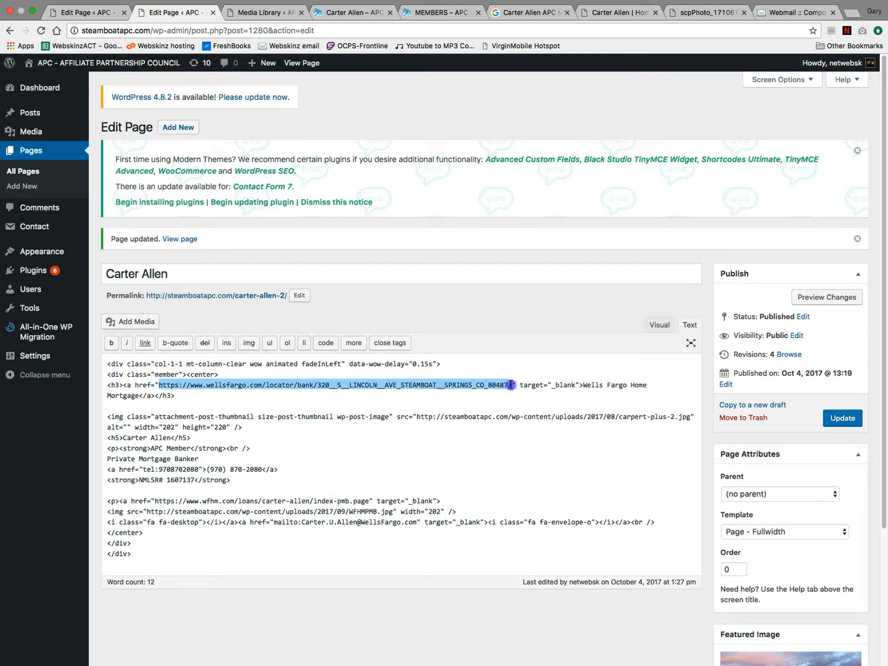
key(super+v)
click(842, 417)
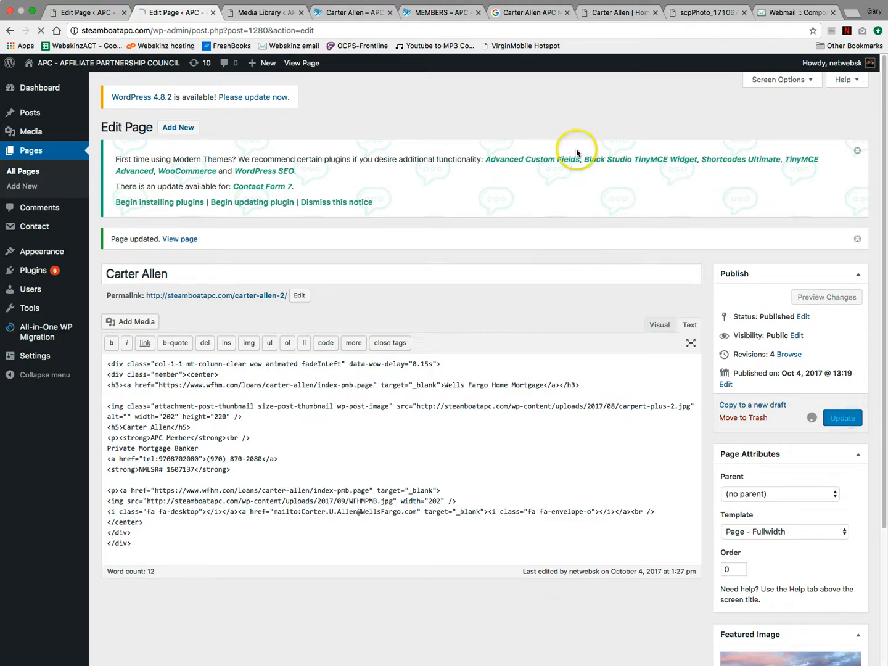
click(372, 13)
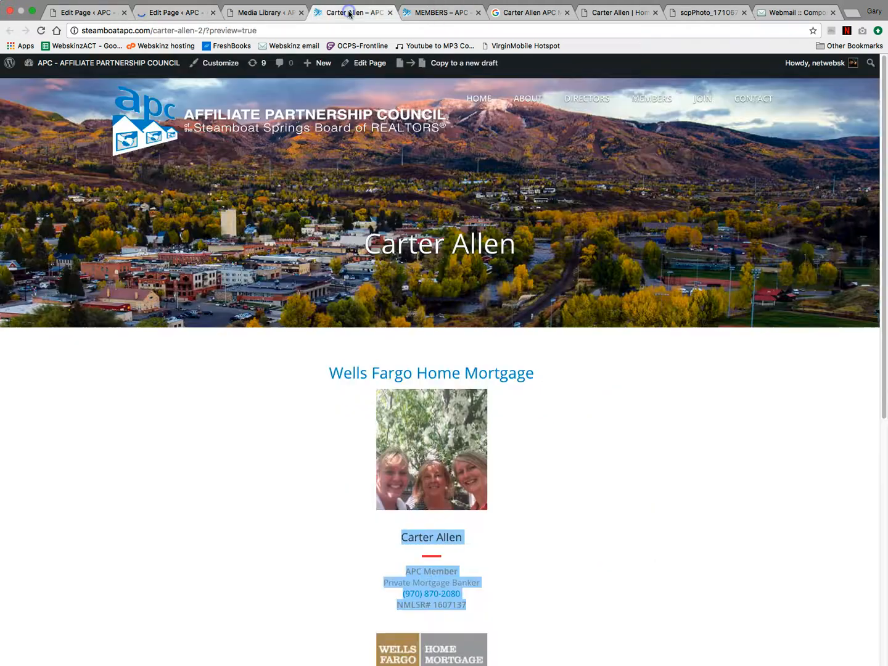
- Reload the preview and test the Wells Fargo logo link
click(41, 30)
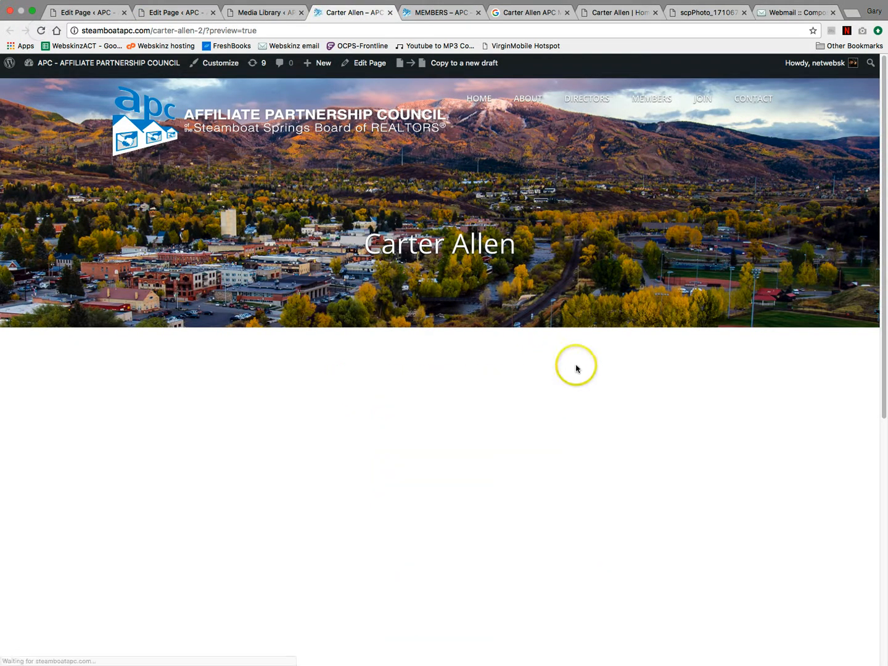
scroll(586, 364, down, 1)
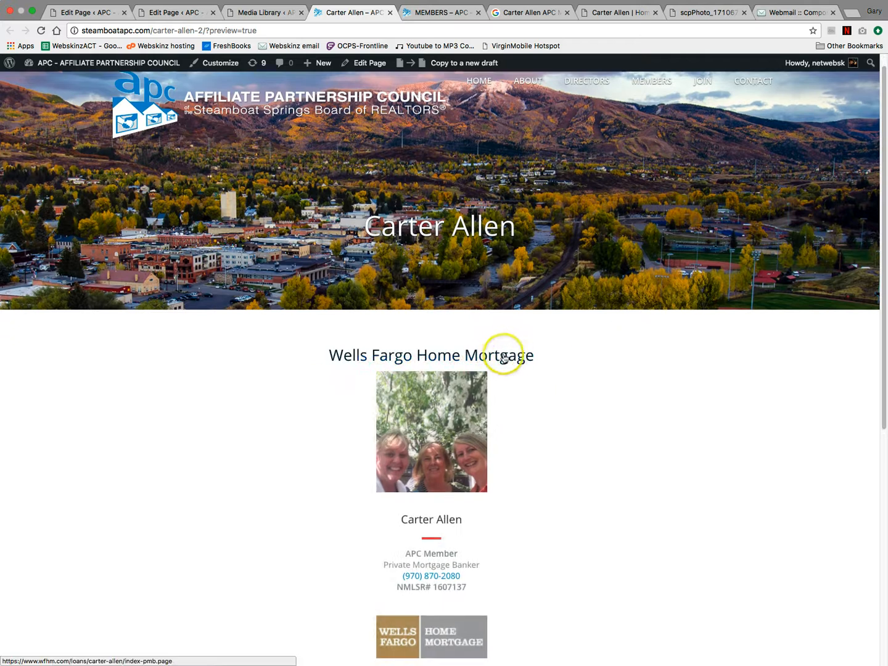
click(462, 629)
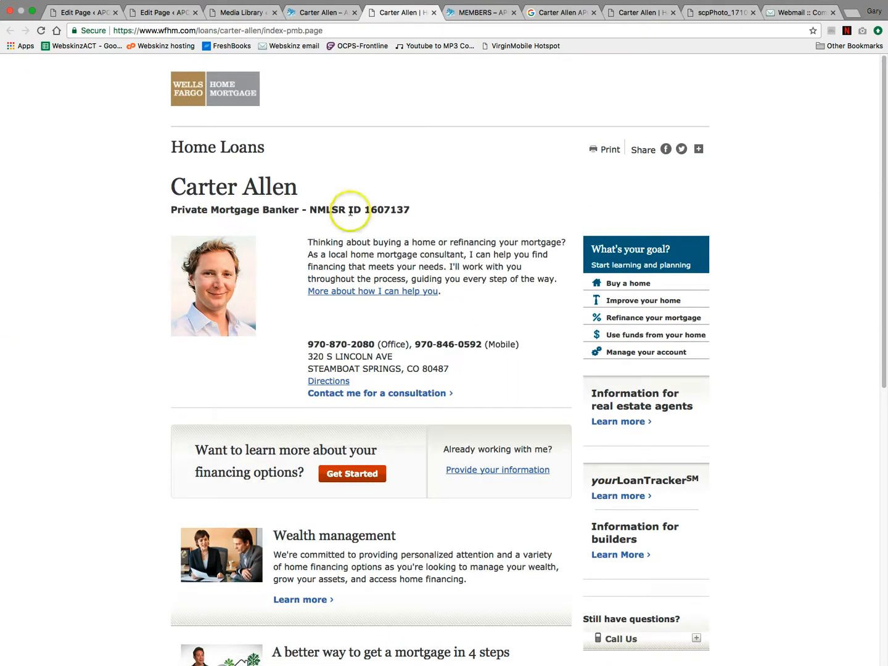
- Review the open tabs, confirming the link opened the member's wfhm.com Home Loans page
click(327, 14)
click(423, 13)
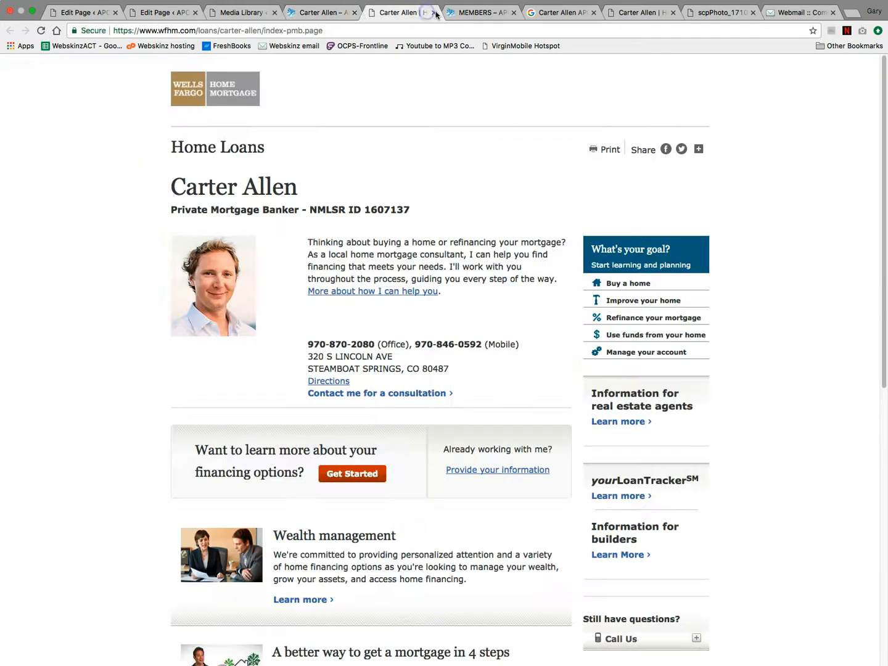
click(471, 13)
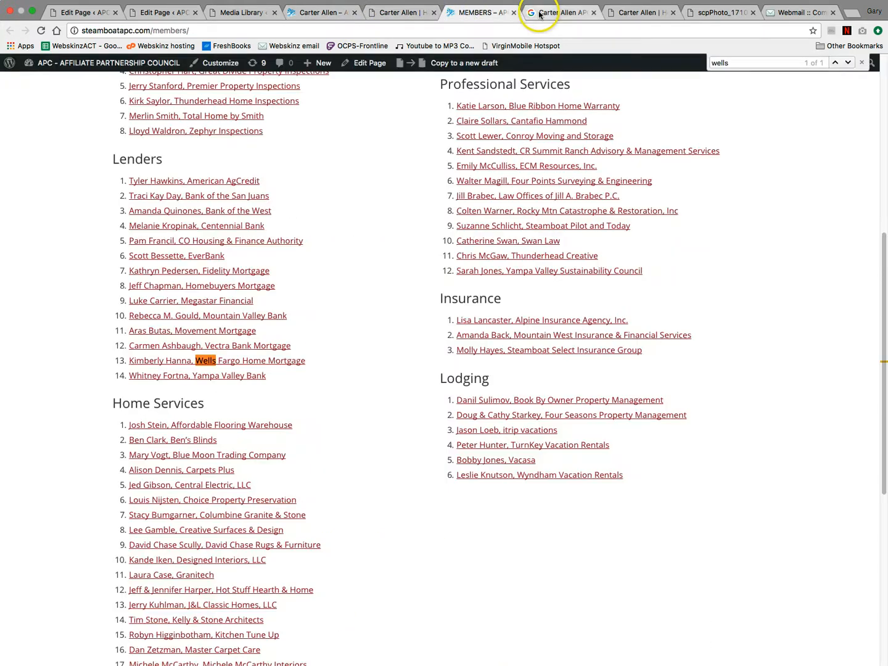
click(539, 13)
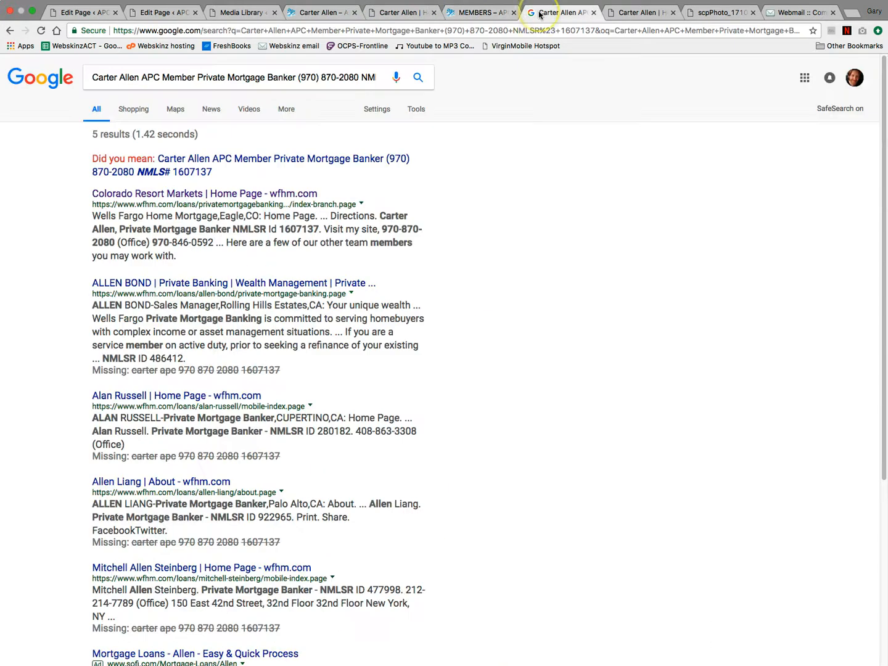
click(625, 14)
click(705, 12)
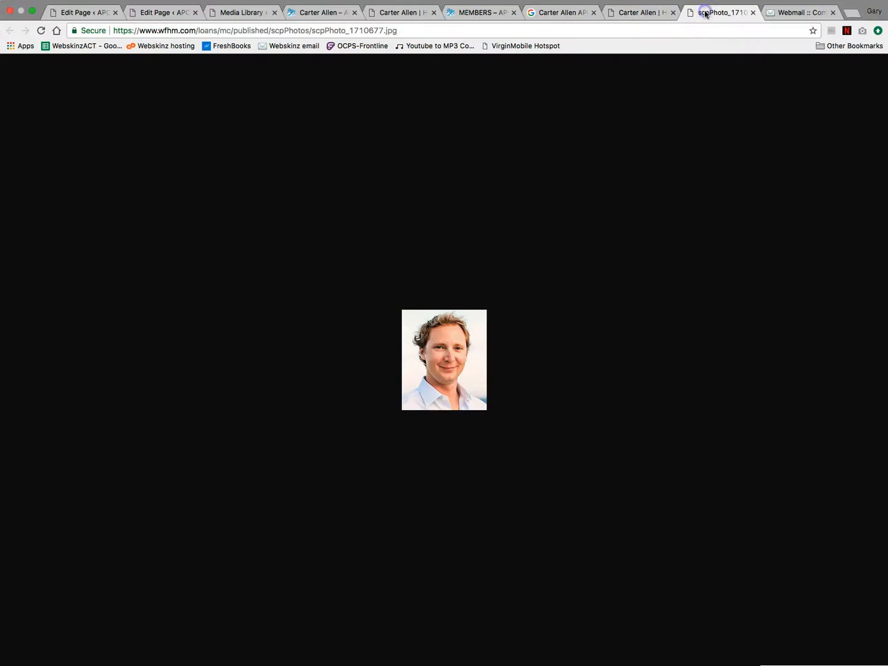
right_click(460, 352)
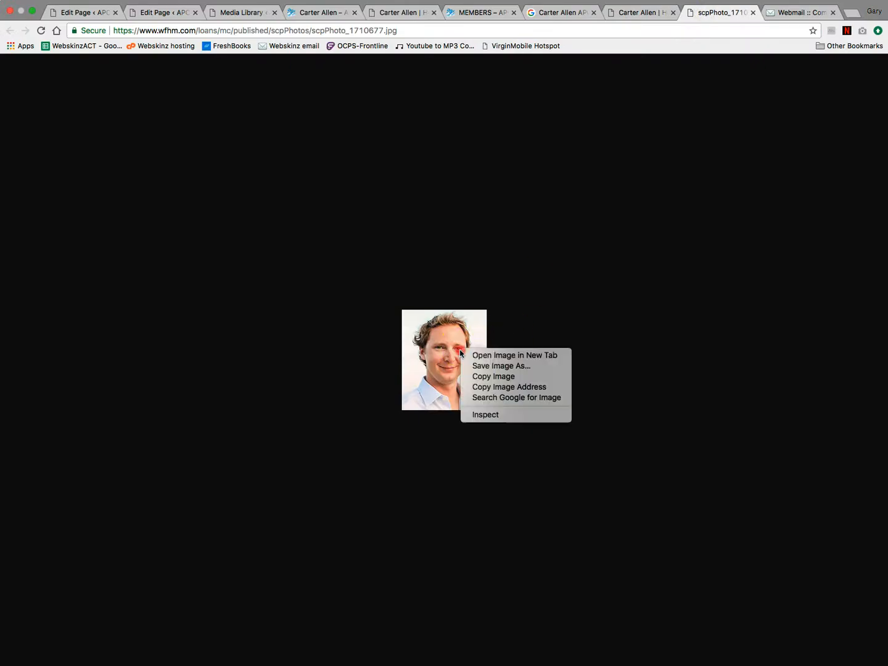
click(485, 367)
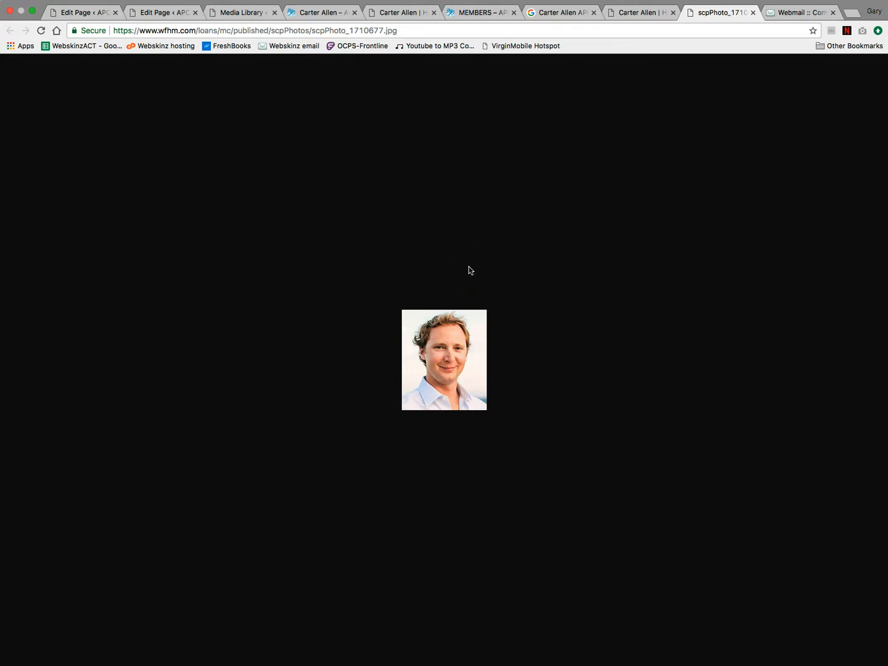
key(super+s)
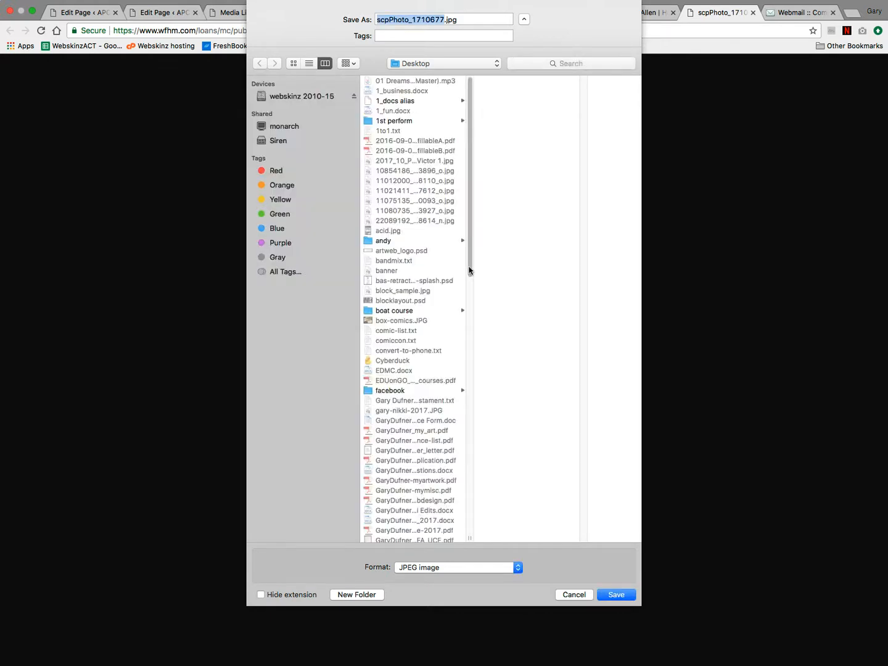
click(473, 264)
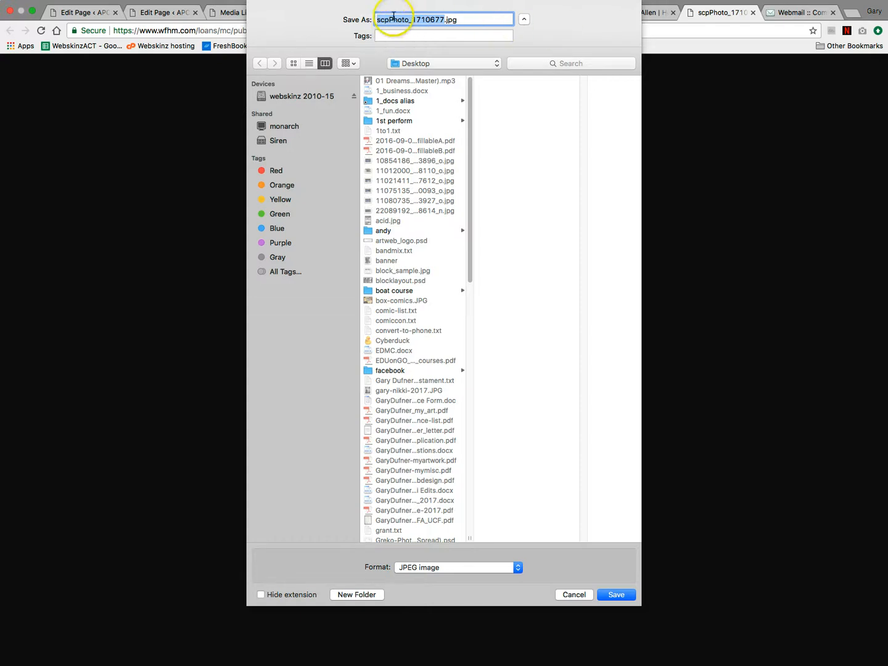
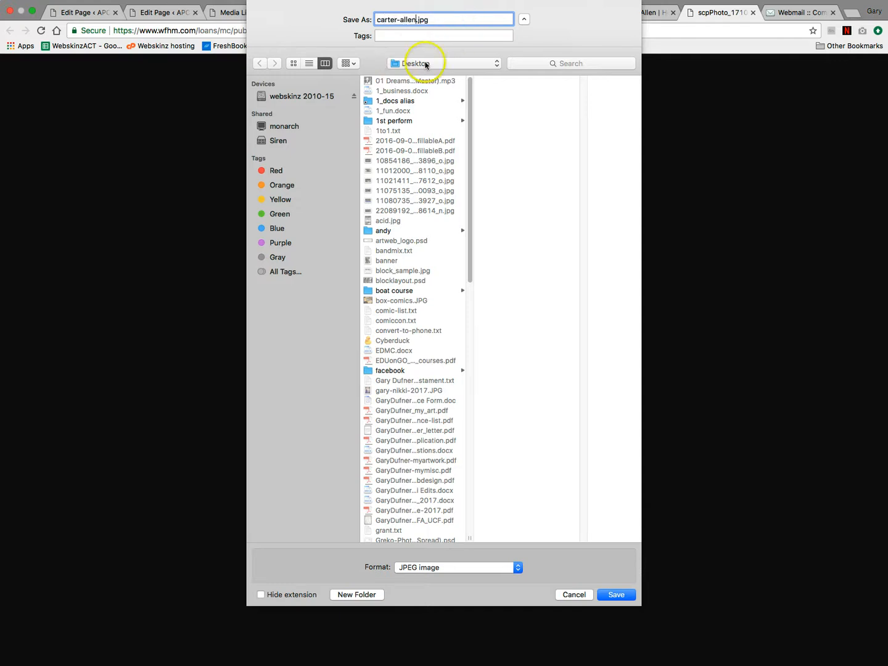
click(616, 595)
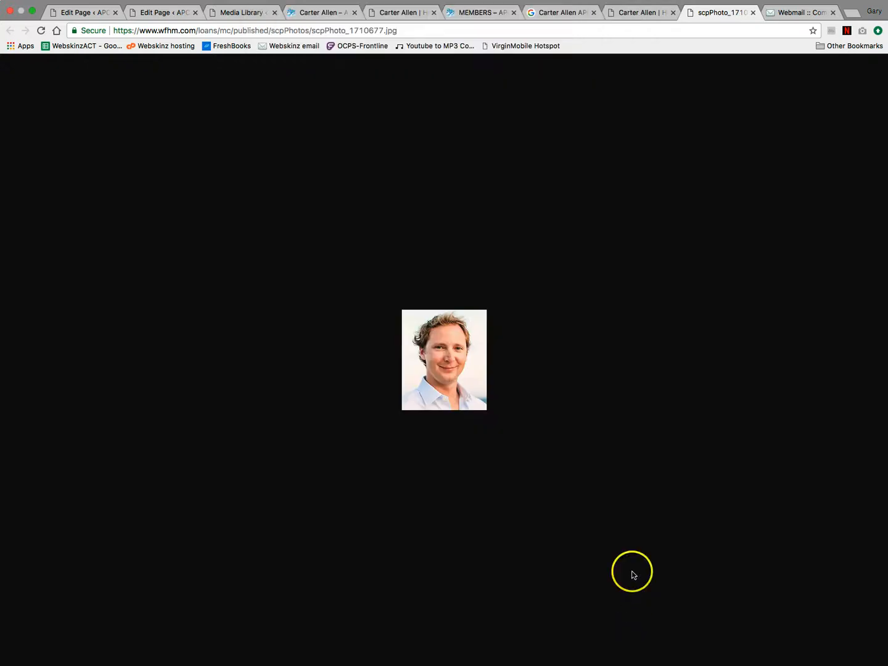
click(163, 14)
click(246, 13)
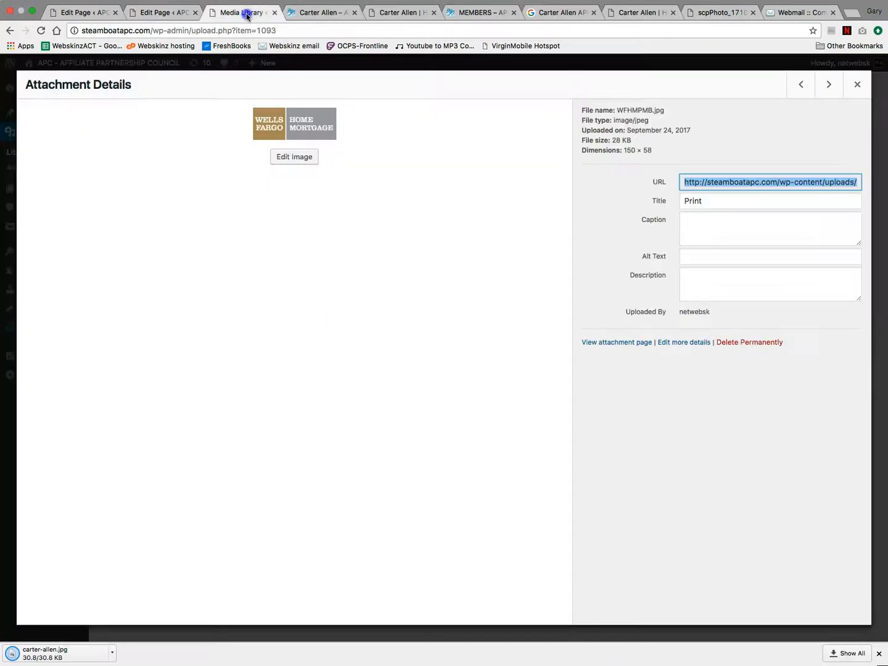
click(856, 86)
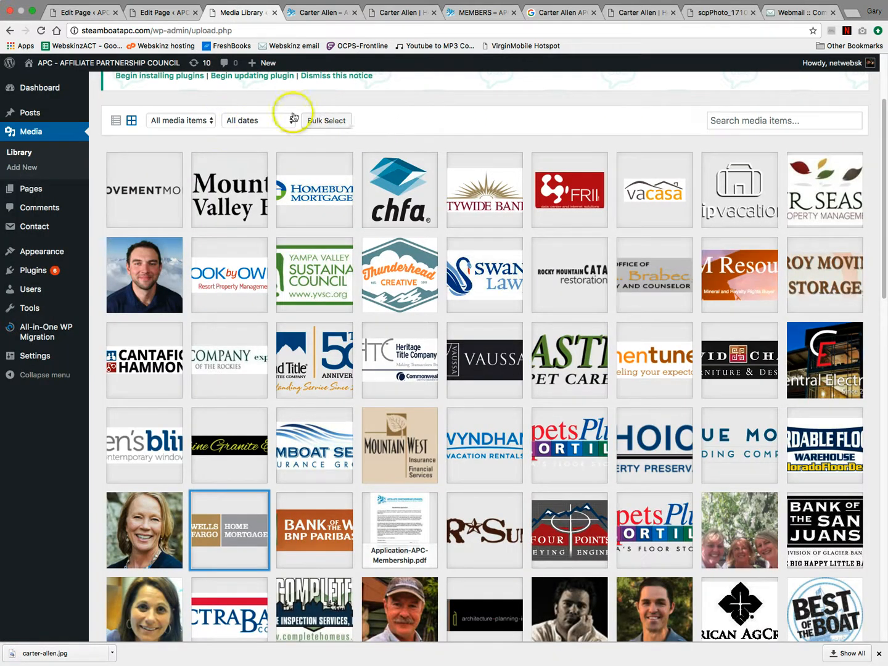
scroll(333, 123, up, 3)
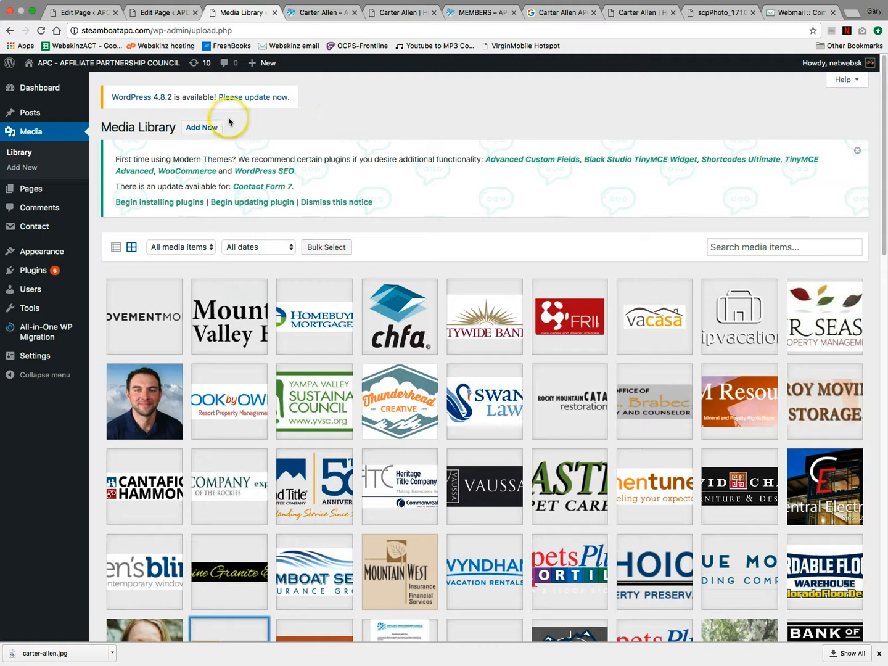
click(200, 127)
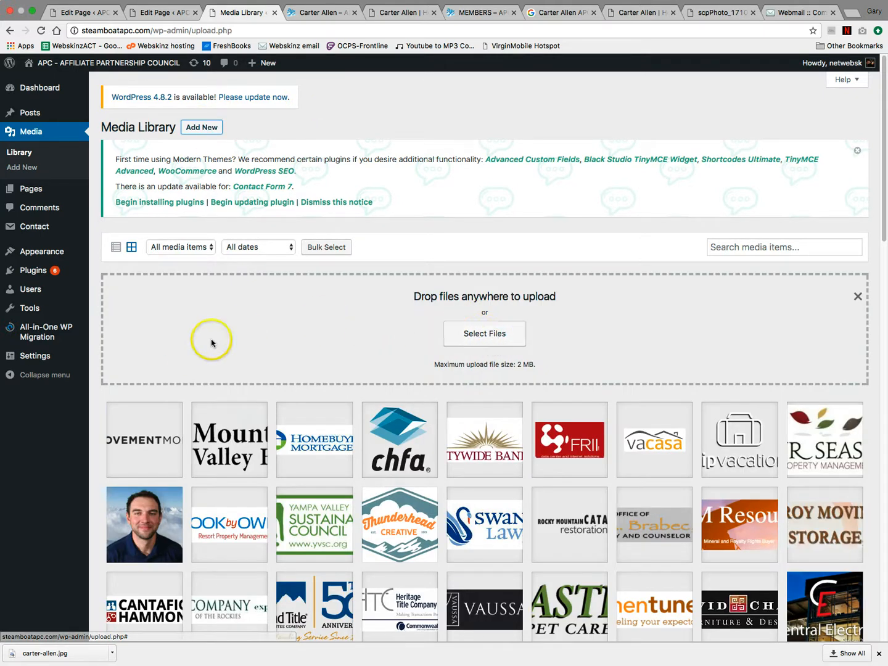
click(506, 333)
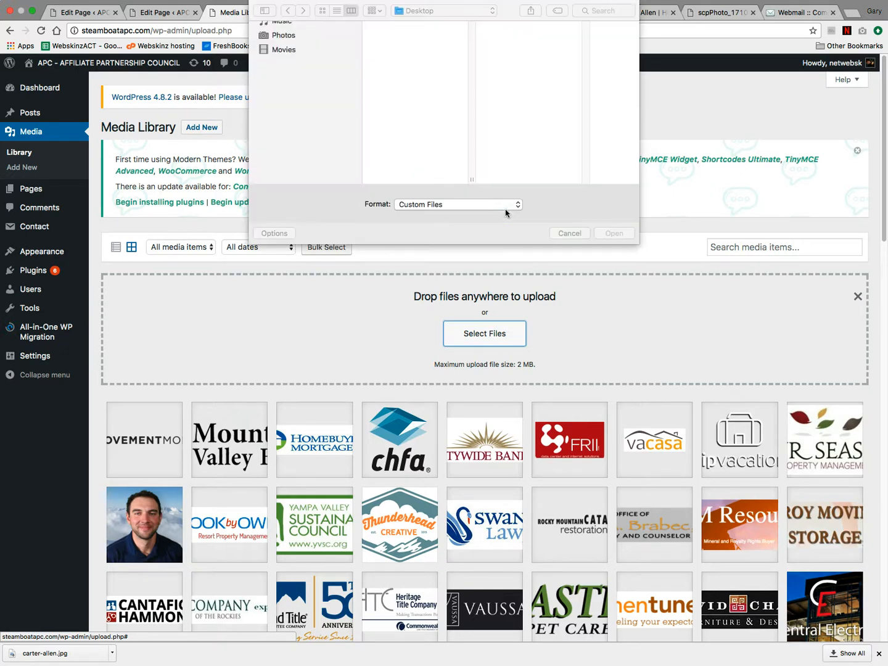
scroll(413, 151, down, 5)
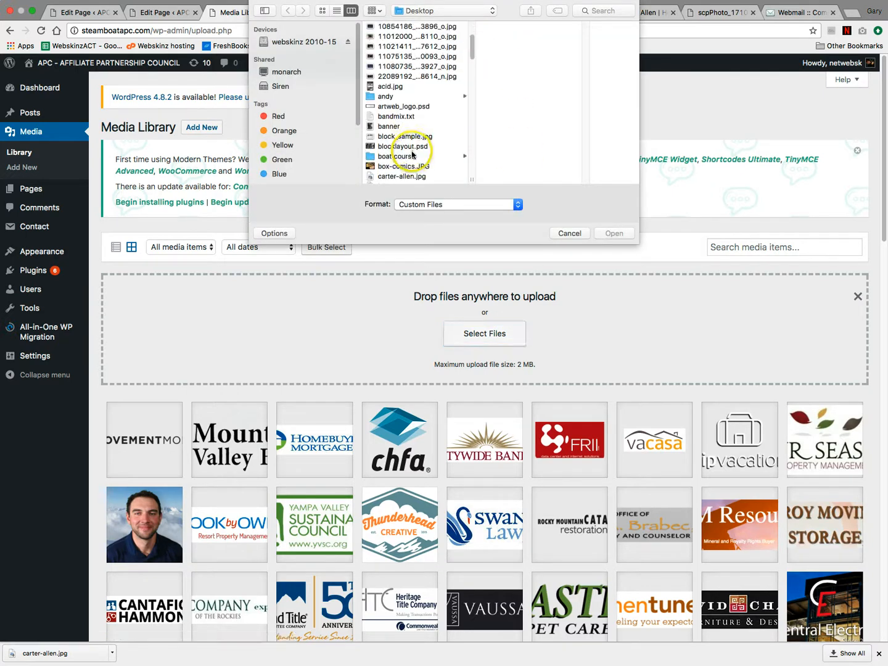
click(408, 135)
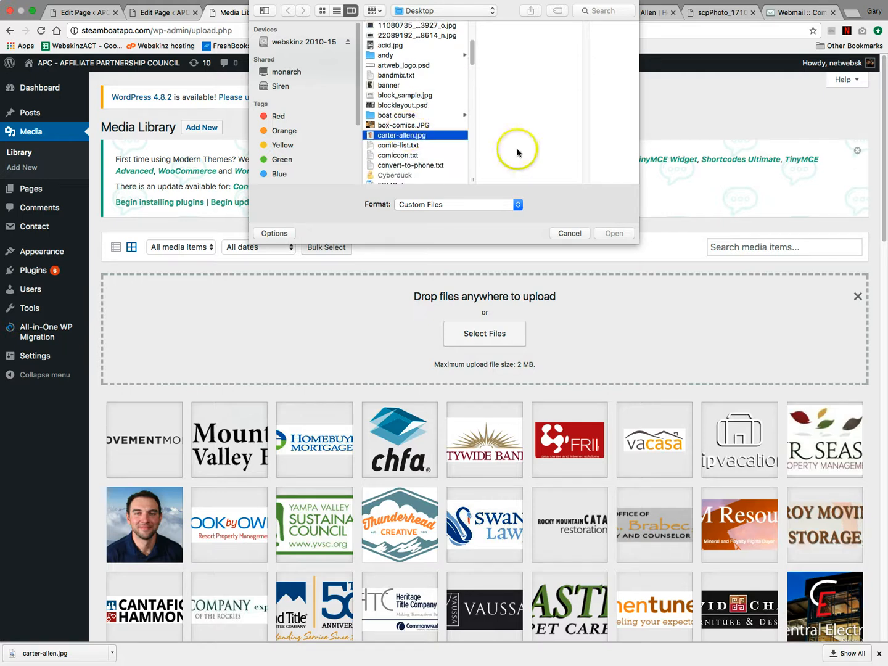
click(611, 233)
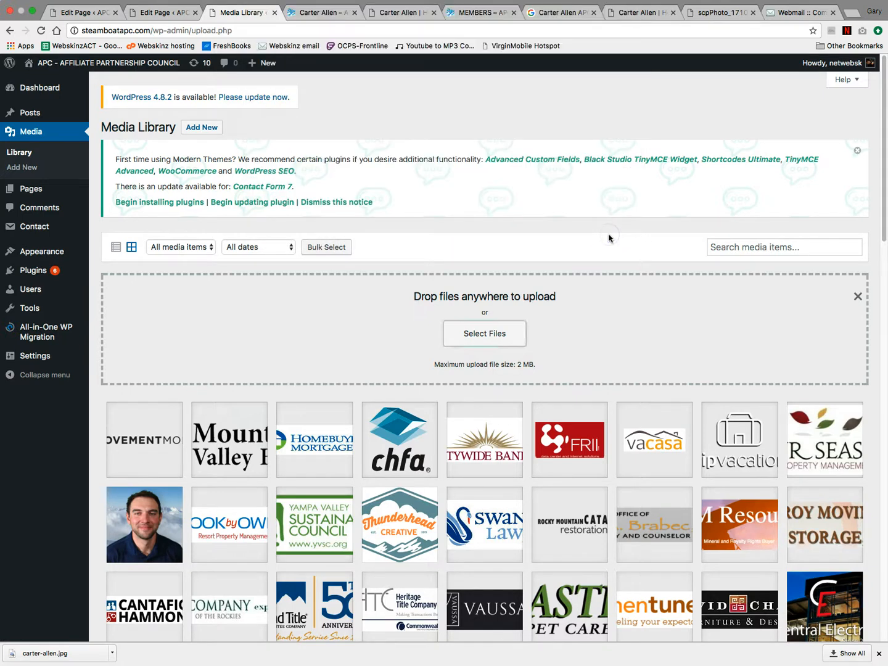
click(146, 445)
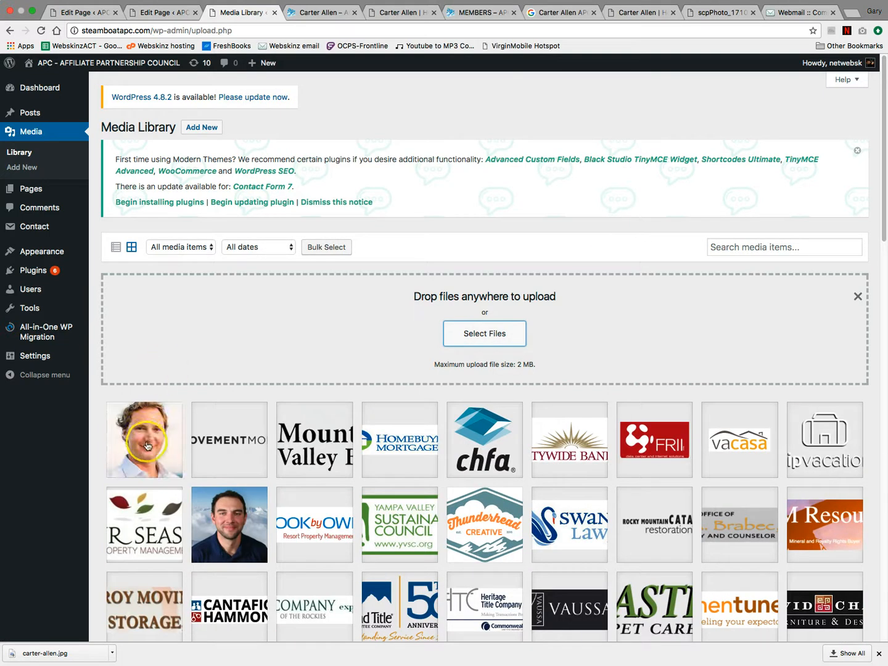
click(148, 443)
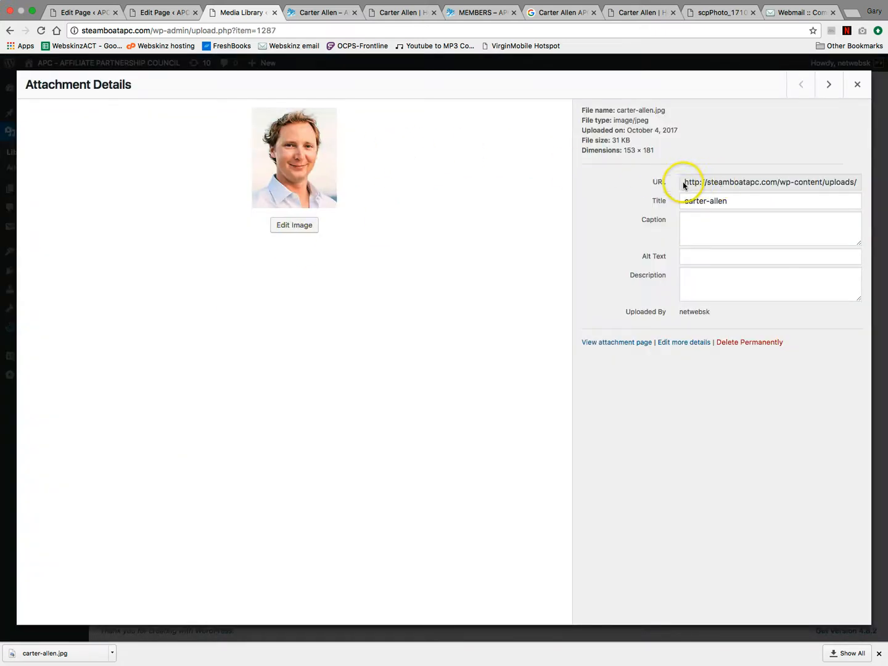
drag(684, 182, 876, 186)
key(ctrl+c)
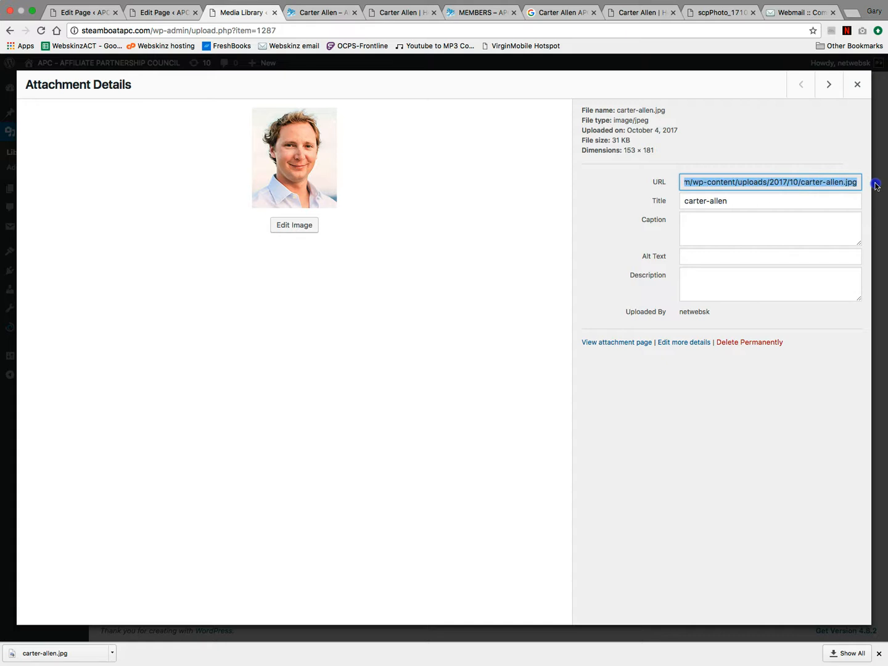
click(310, 10)
click(163, 11)
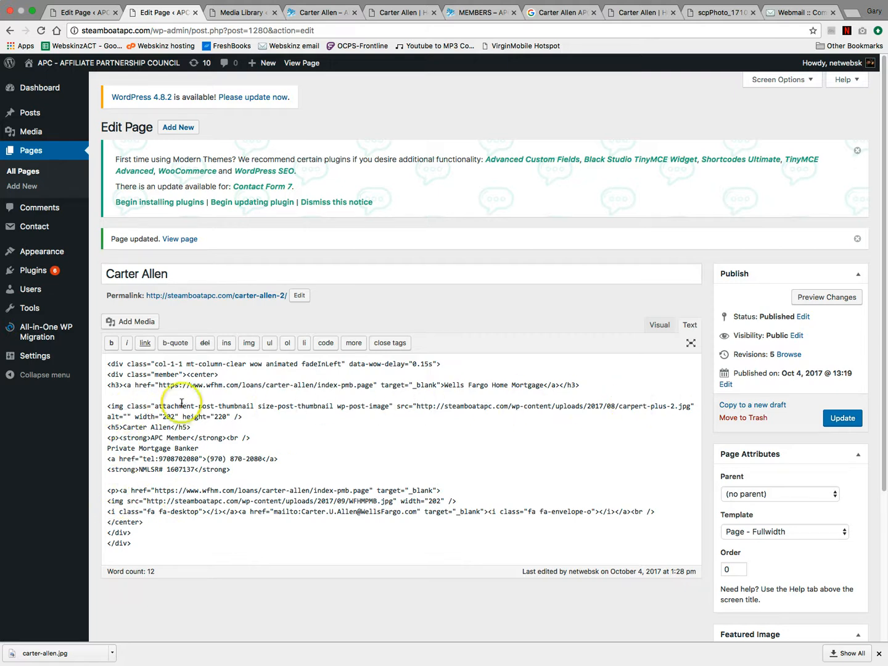
drag(413, 405, 515, 405)
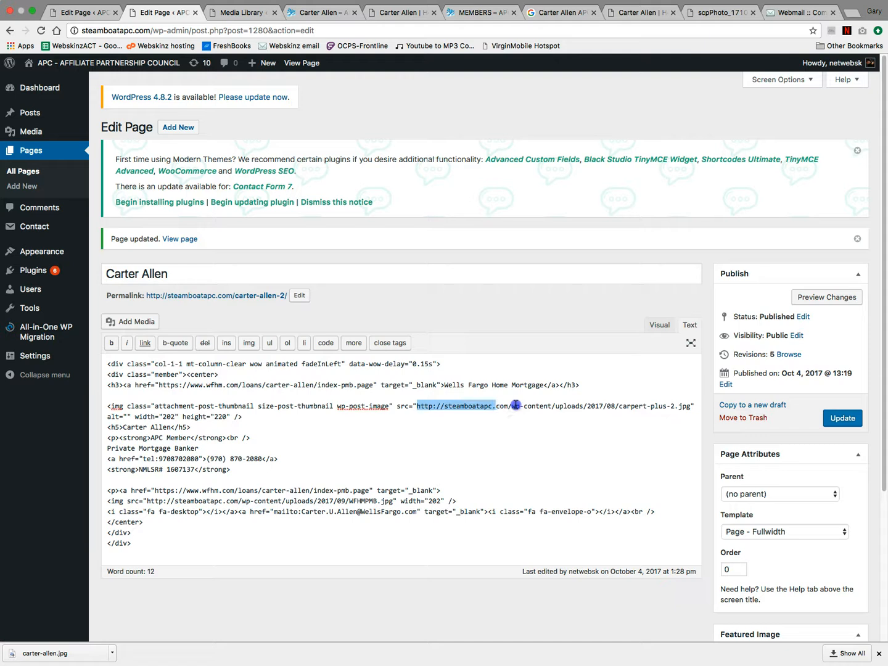
drag(612, 407, 691, 406)
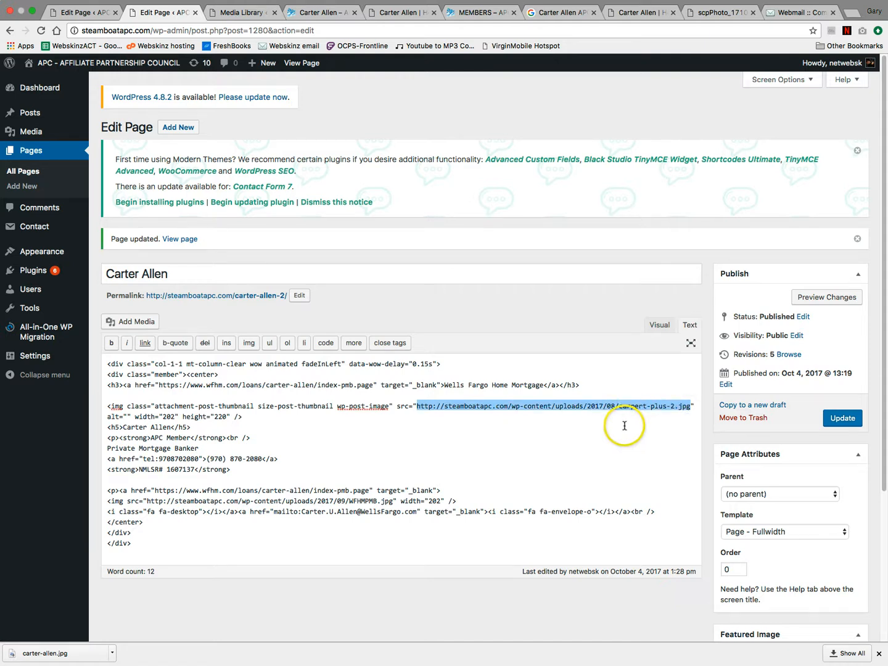
key(ctrl+v)
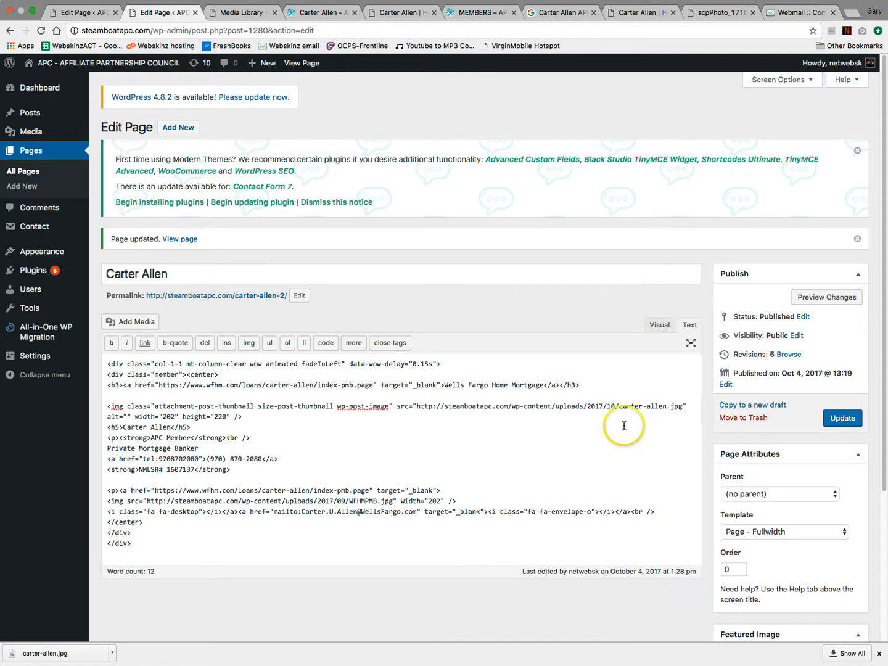
click(841, 418)
click(314, 12)
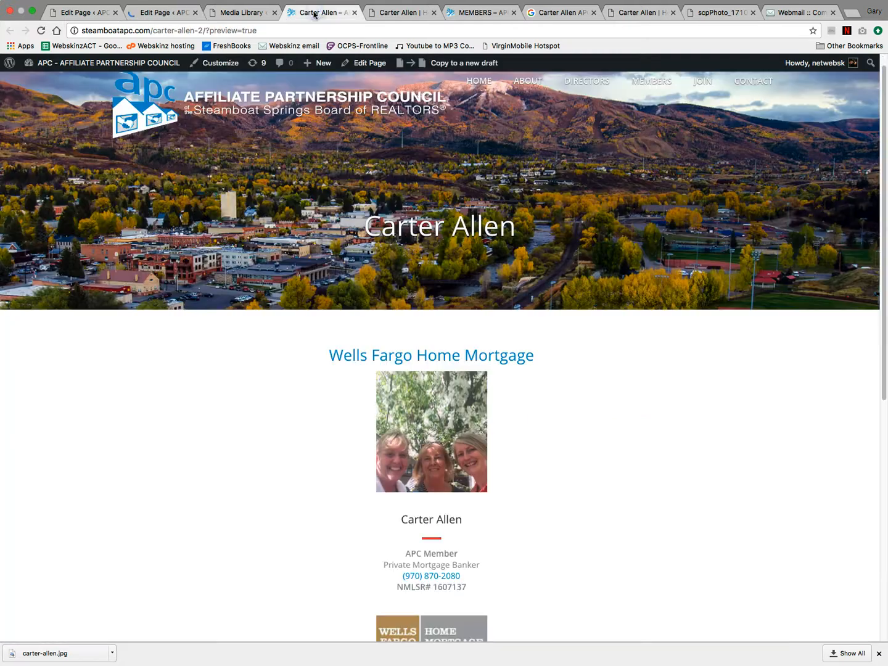
click(40, 30)
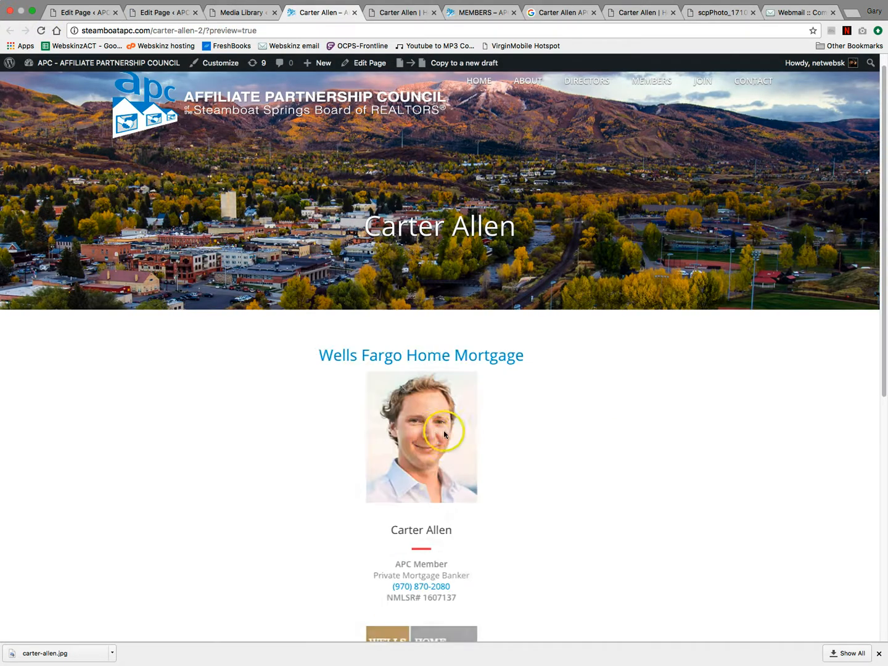
scroll(539, 424, down, 5)
scroll(543, 422, up, 6)
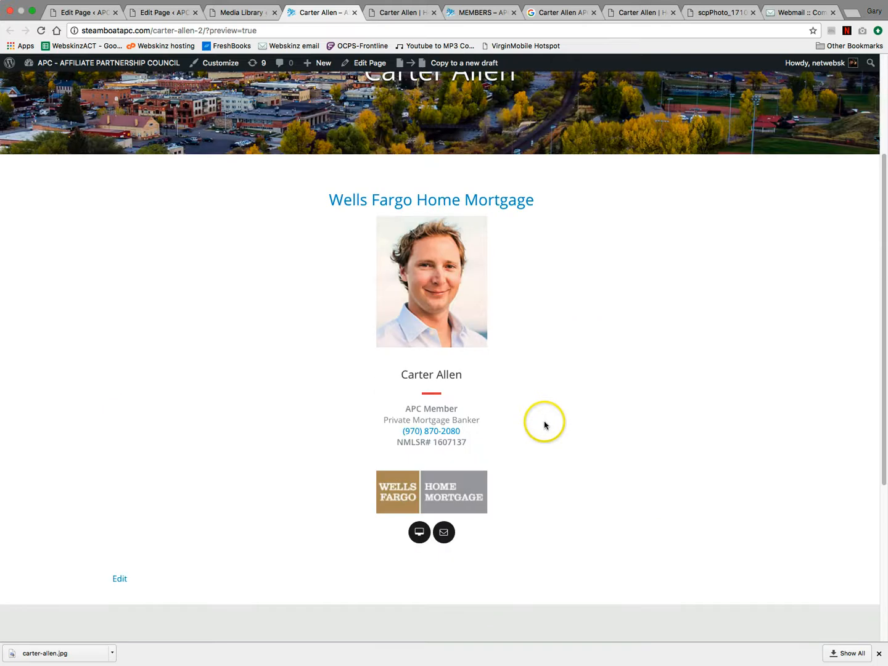
- Close the Media Library, Wells Fargo, Google and scpPhoto tabs, returning to the MEMBERS Lenders list
click(259, 12)
click(274, 13)
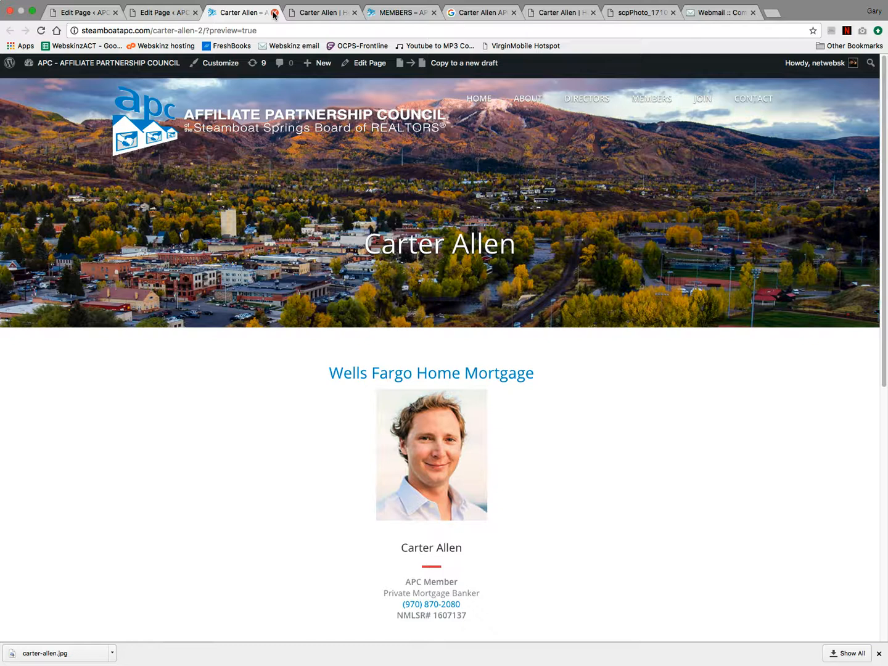
click(324, 13)
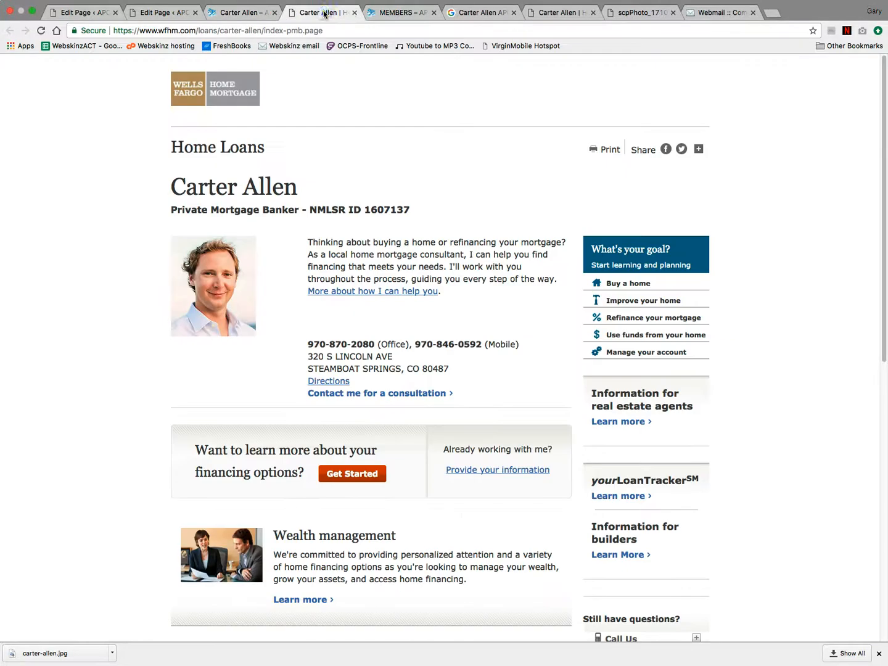
click(354, 13)
click(431, 12)
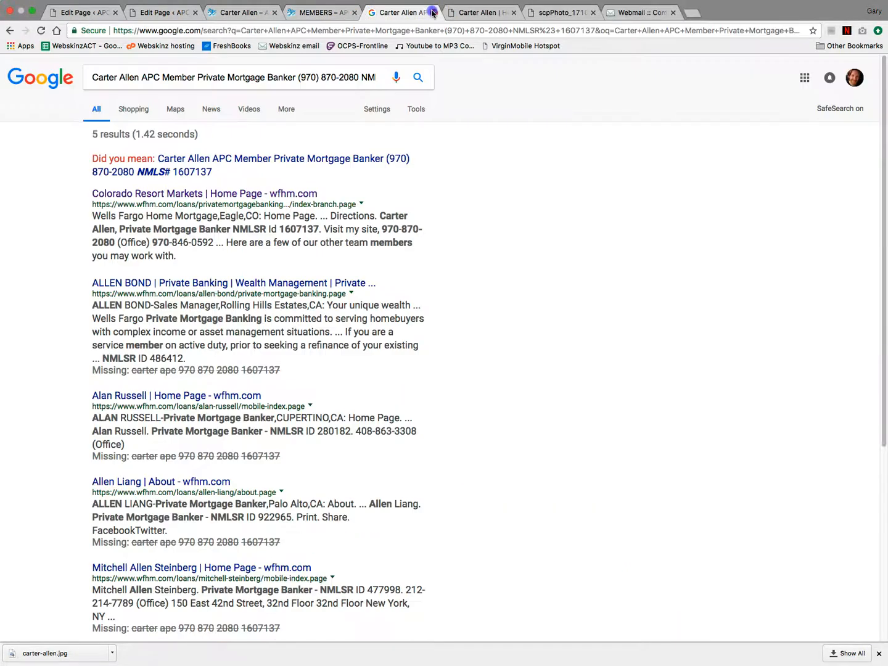
click(432, 12)
click(432, 12)
click(433, 13)
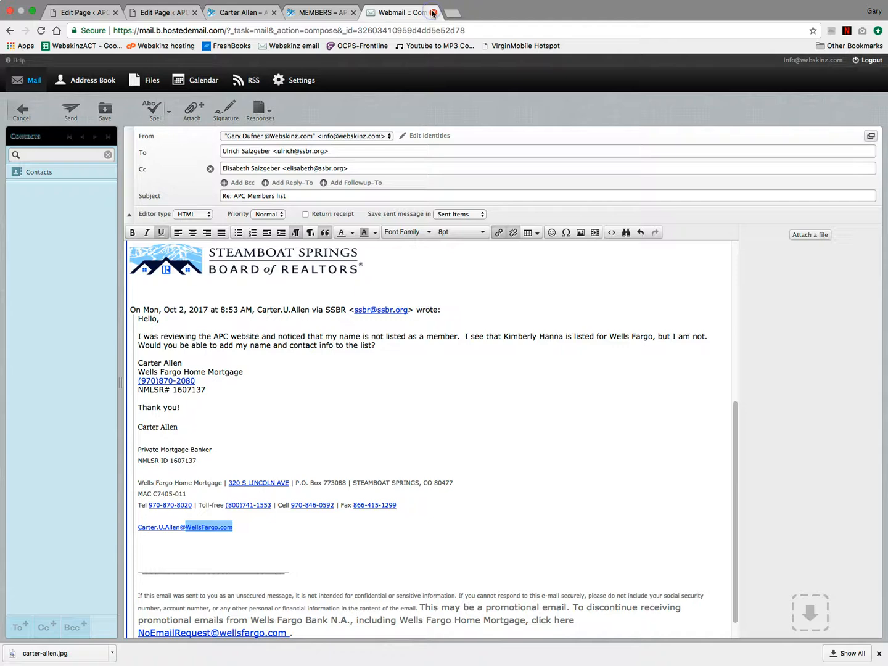
click(337, 13)
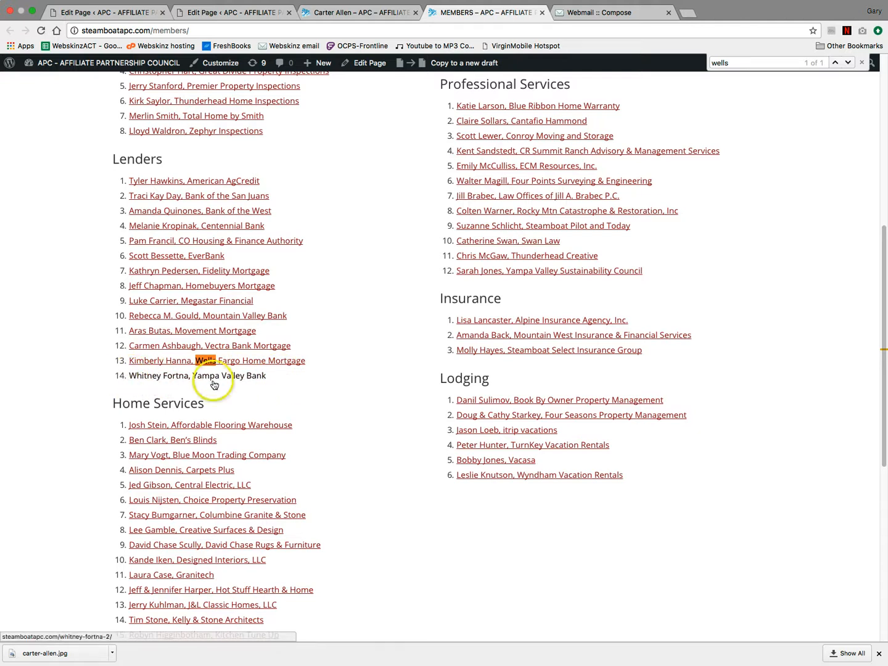
- From the first Edit Page tab, search All Pages for 'members'
click(234, 12)
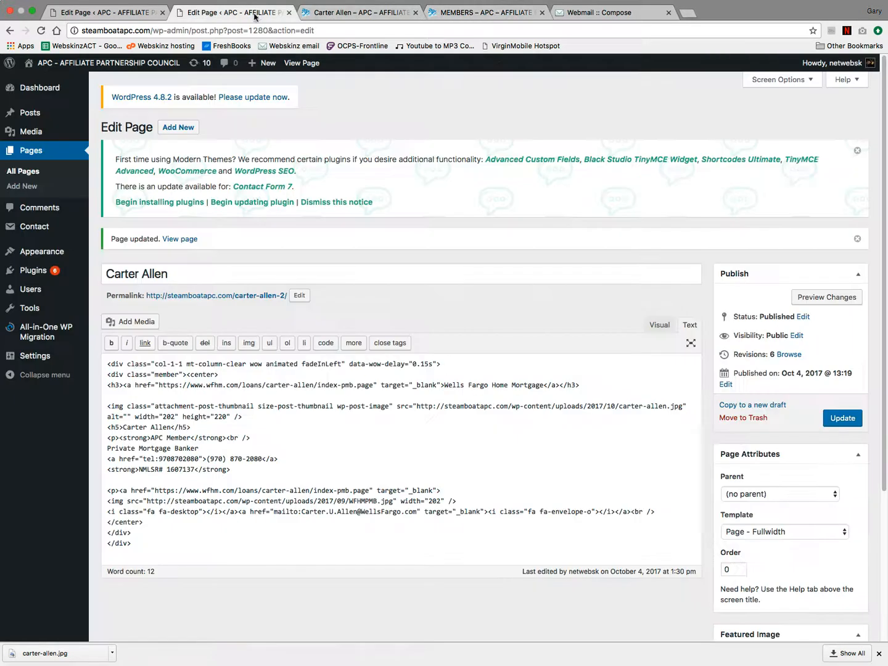
click(126, 11)
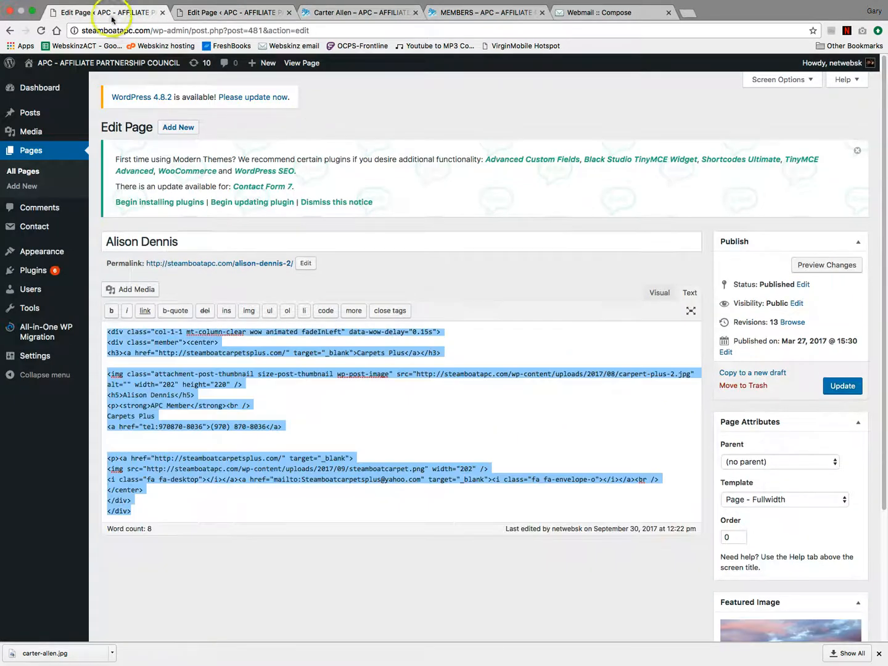
click(252, 125)
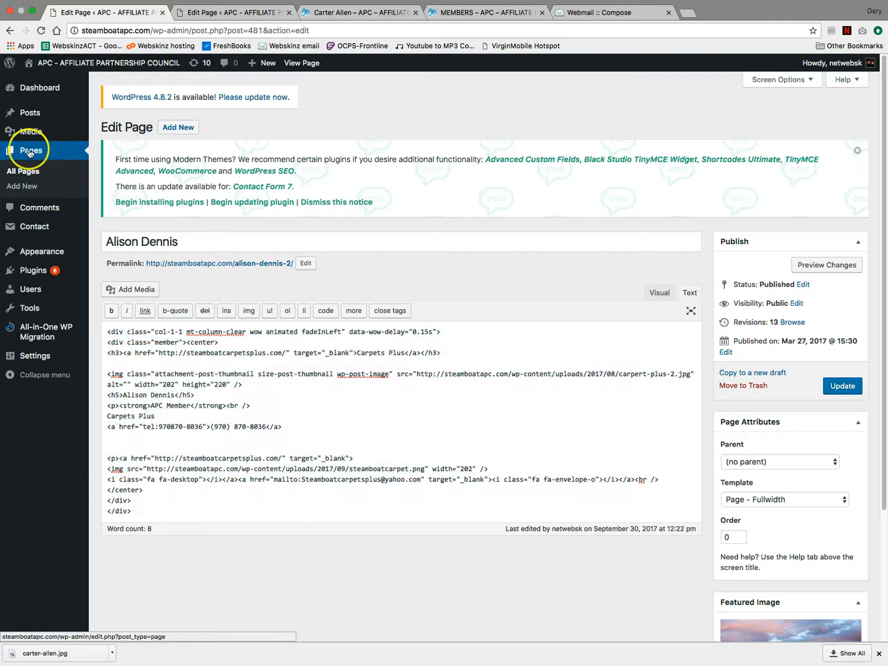
click(23, 174)
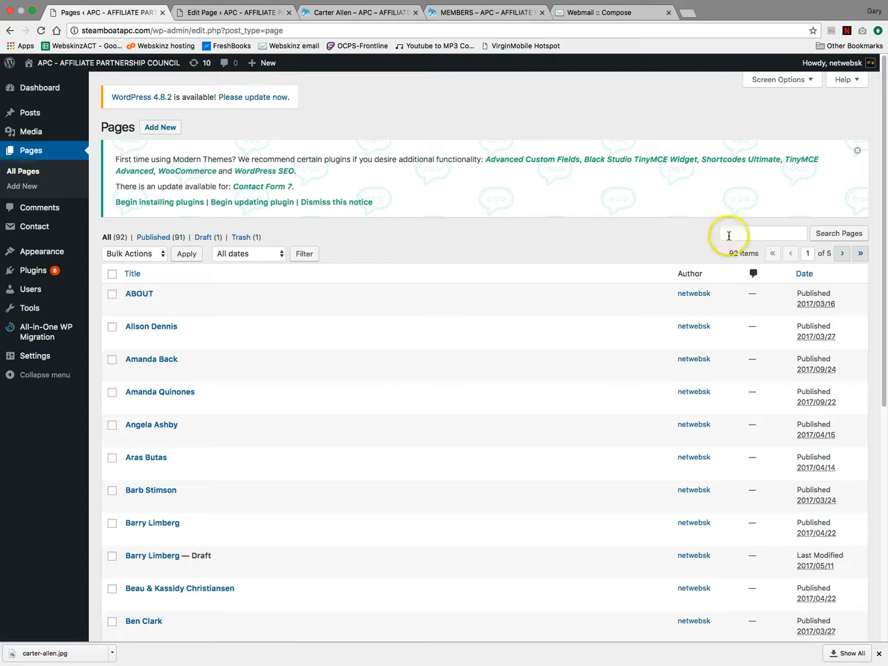
click(731, 235)
text(m)
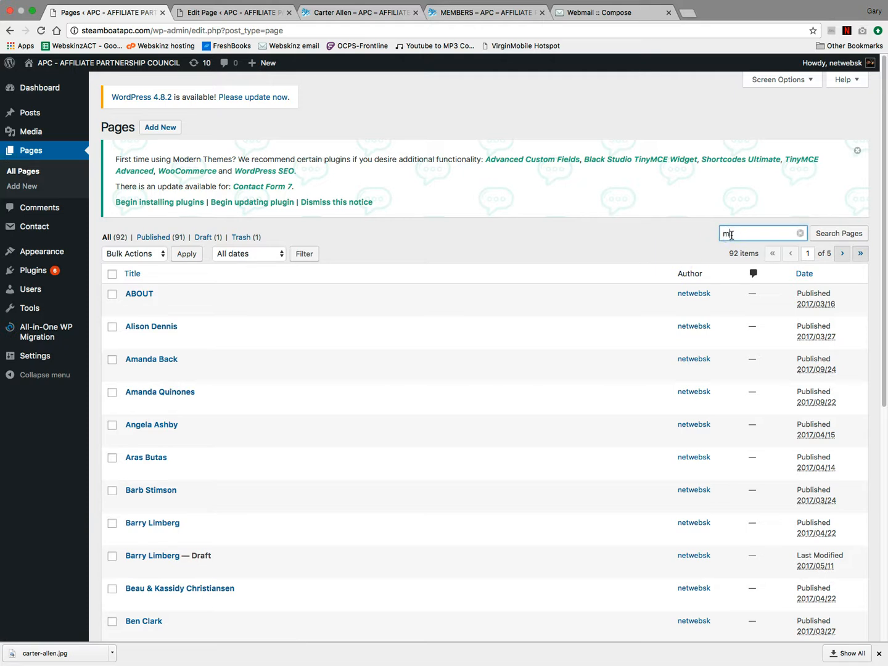
text(embers)
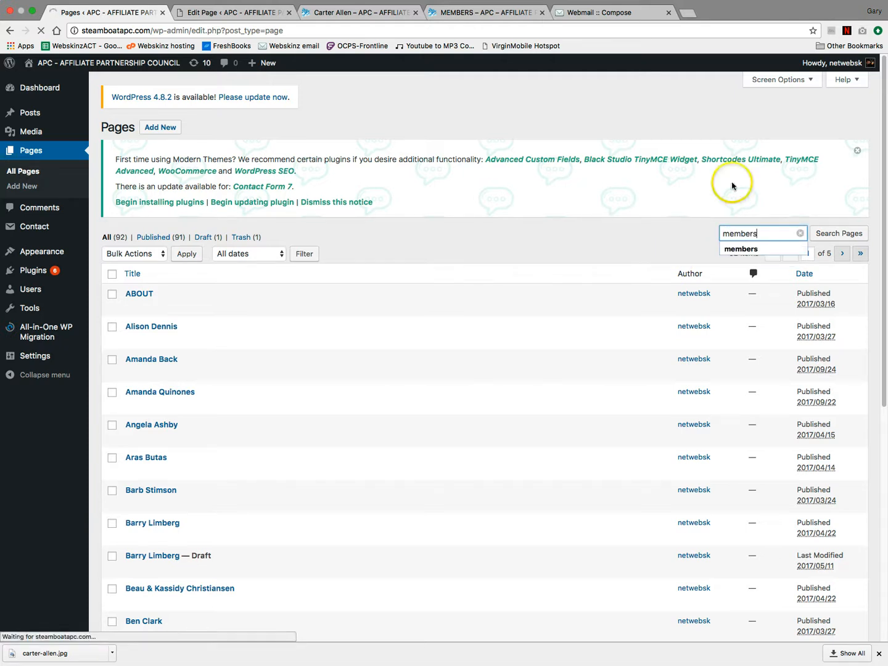
key(Return)
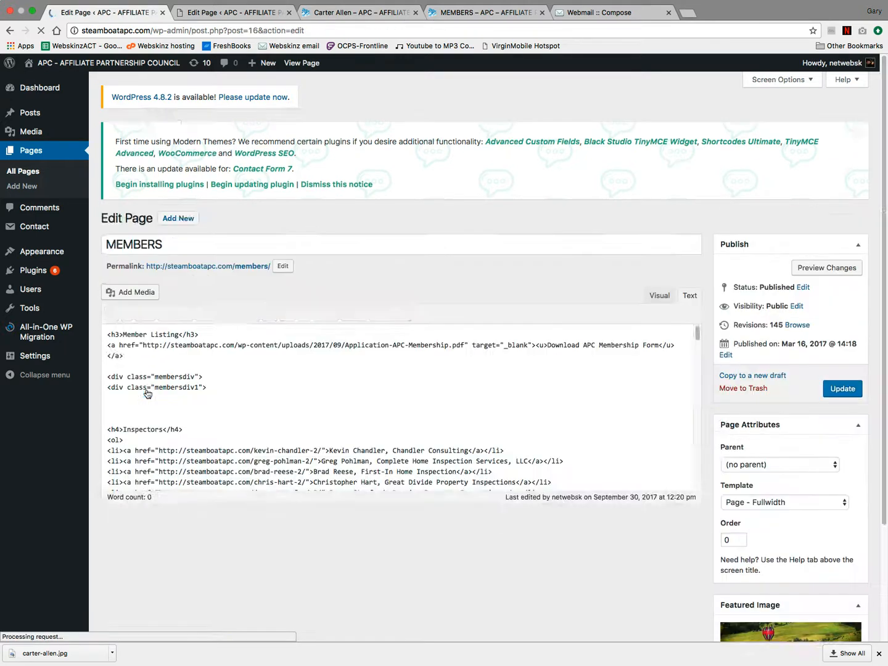
scroll(469, 374, down, 5)
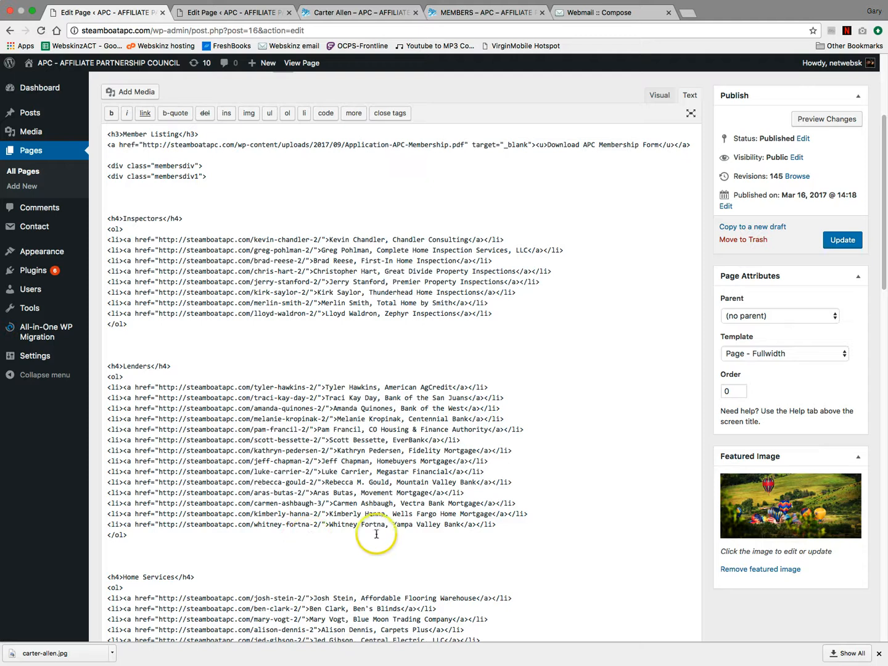
drag(533, 514, 398, 513)
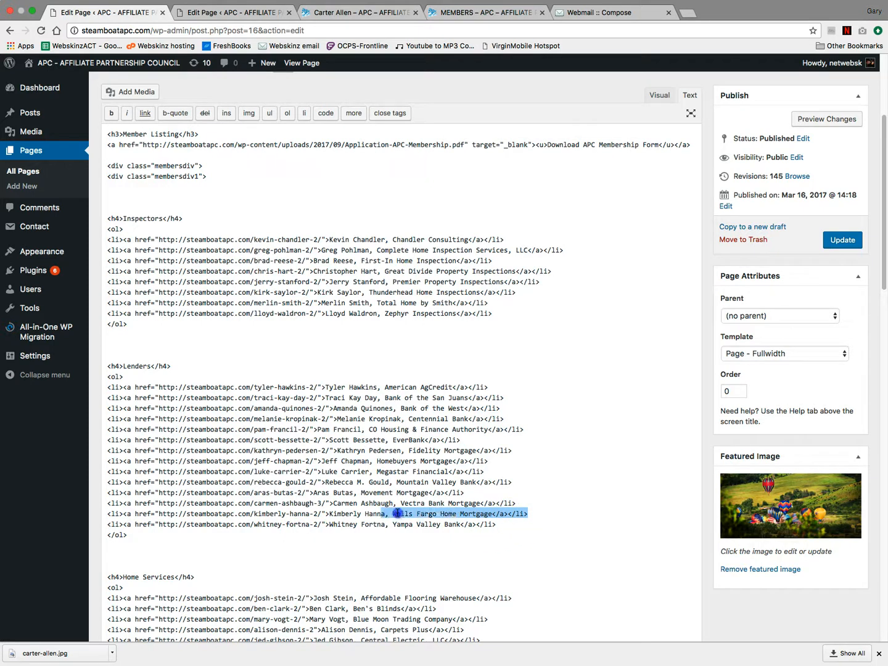
drag(466, 514, 364, 514)
drag(226, 511, 114, 514)
key(super+c)
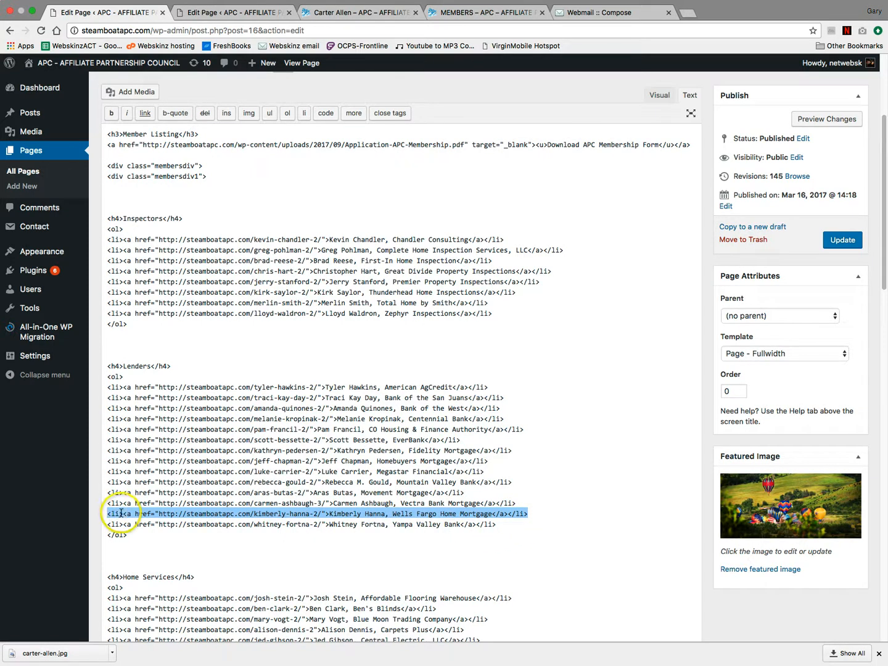
click(513, 524)
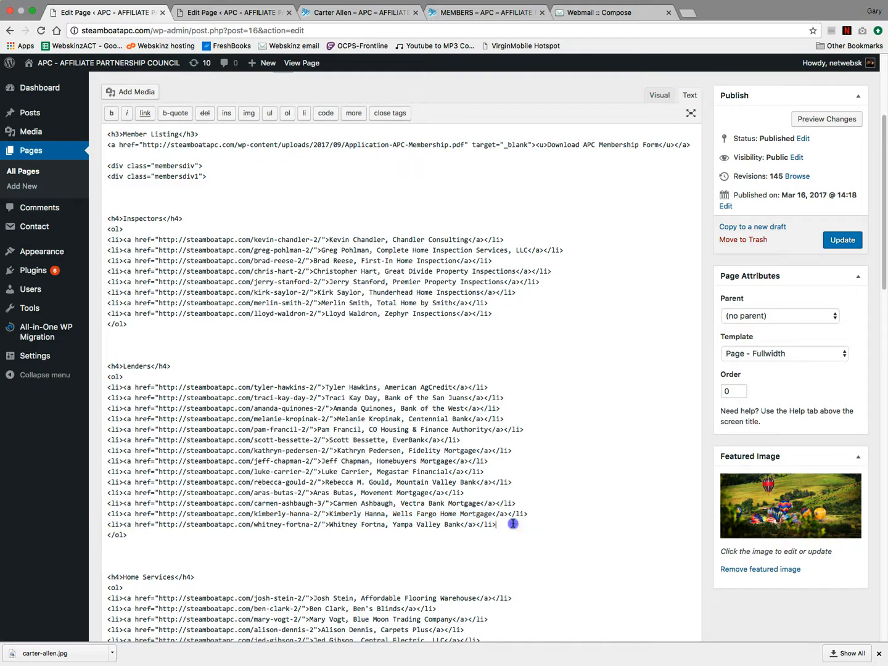
key(Return)
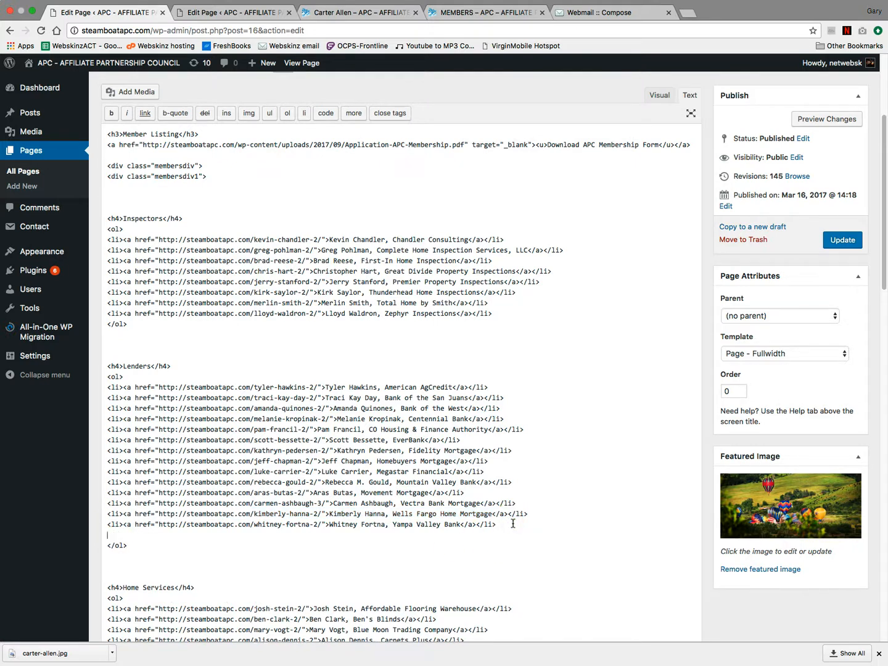
key(super+v)
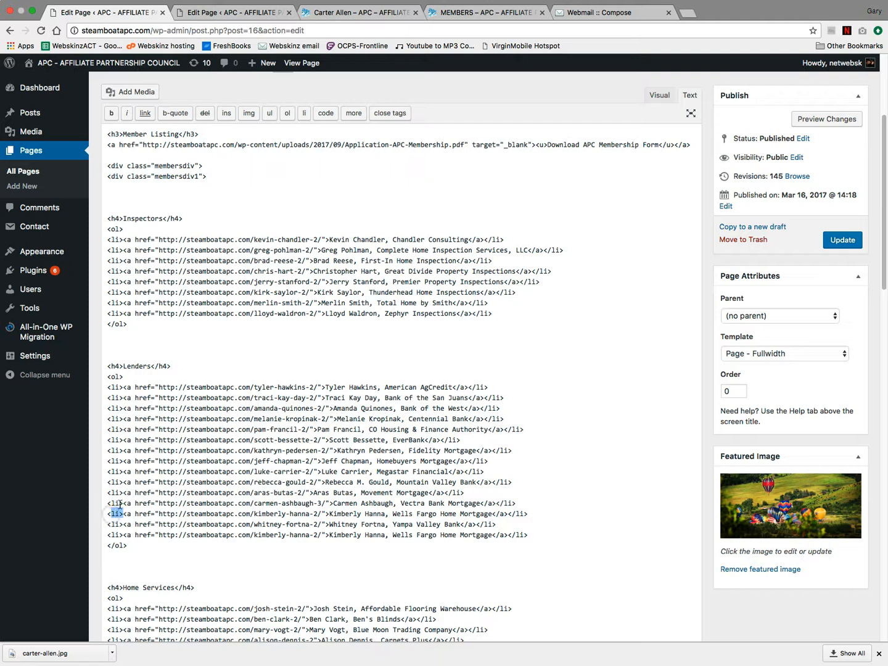
mouse_move(506, 513)
mouse_down()
mouse_move(527, 514)
mouse_move(507, 535)
mouse_up()
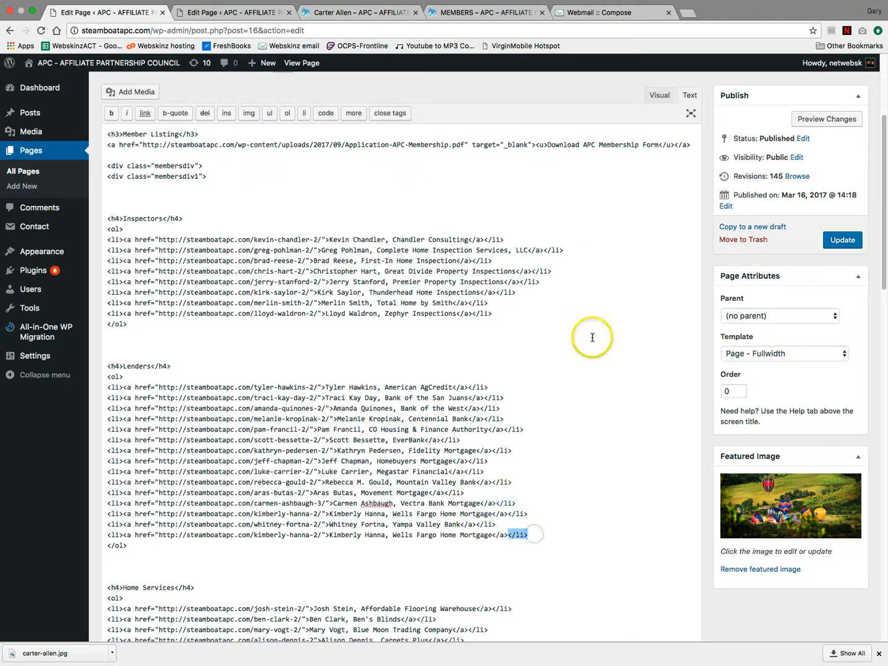
click(485, 13)
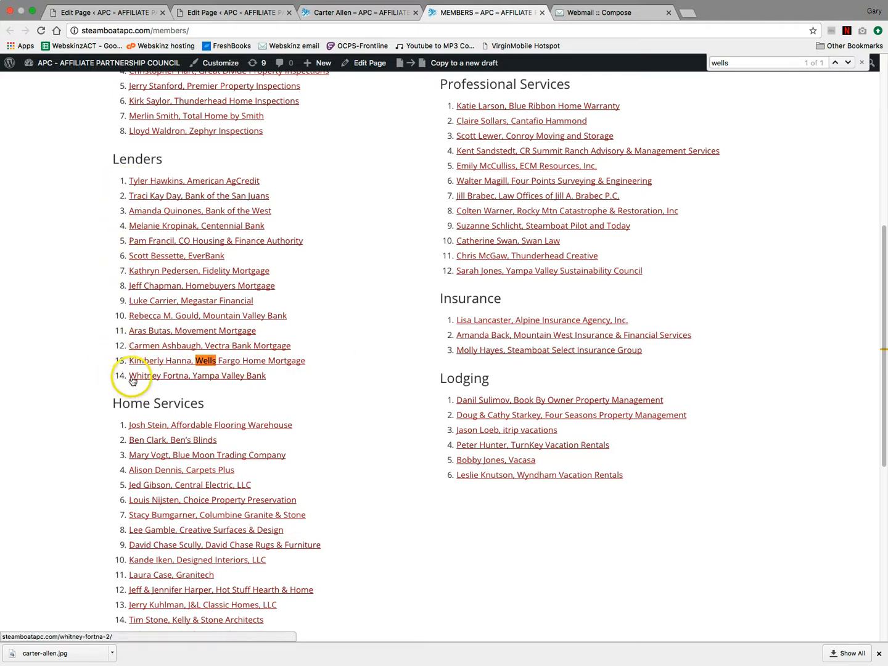
click(275, 12)
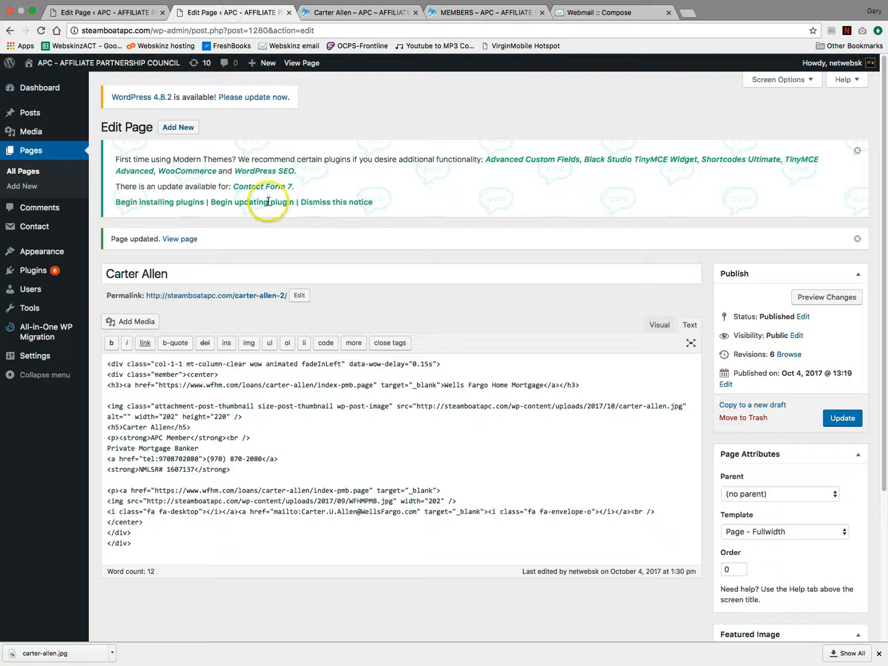
- Update the MEMBERS page and reload the live Members page to see the duplicated lender
click(134, 13)
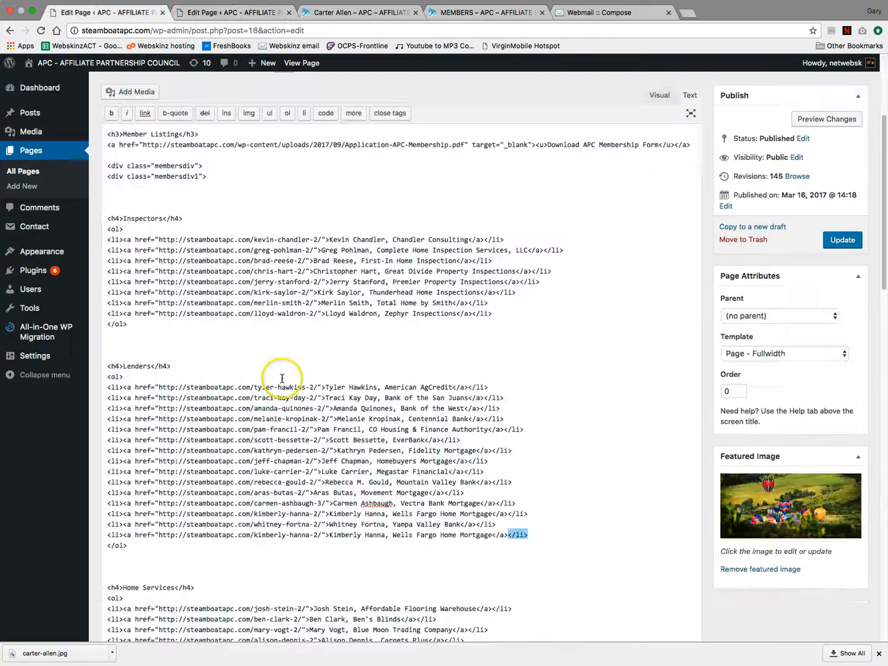
click(837, 240)
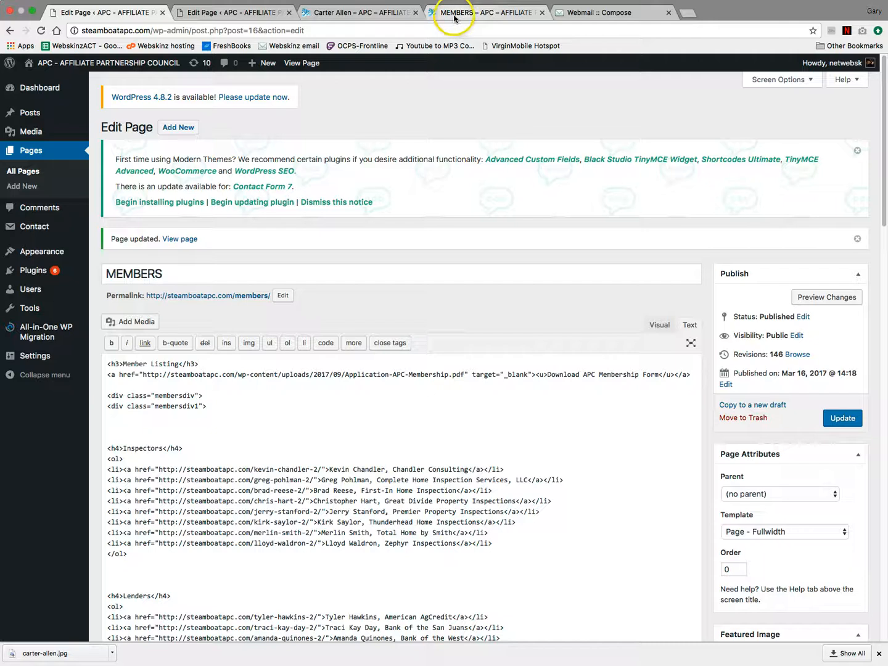
click(456, 12)
click(40, 30)
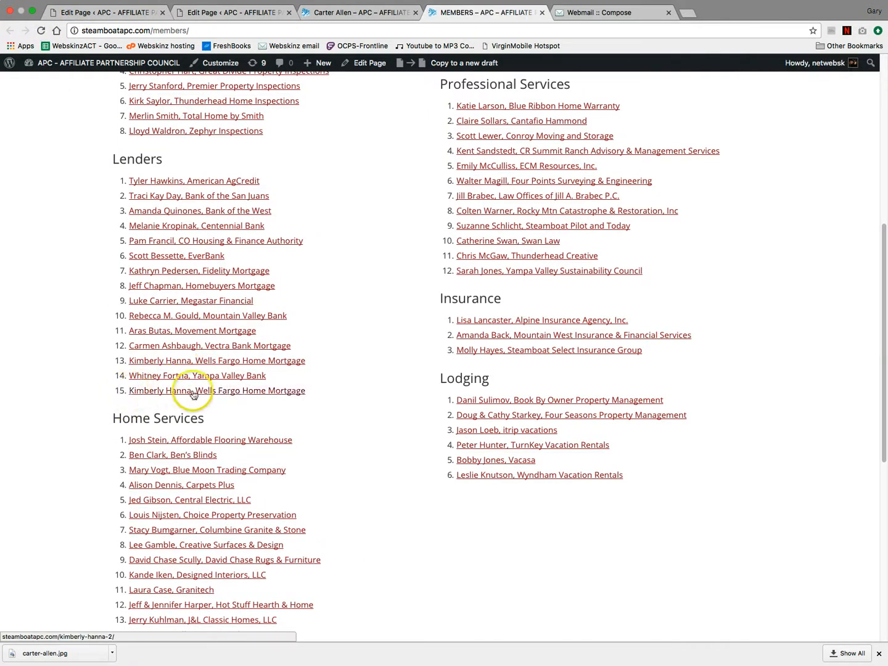
click(146, 14)
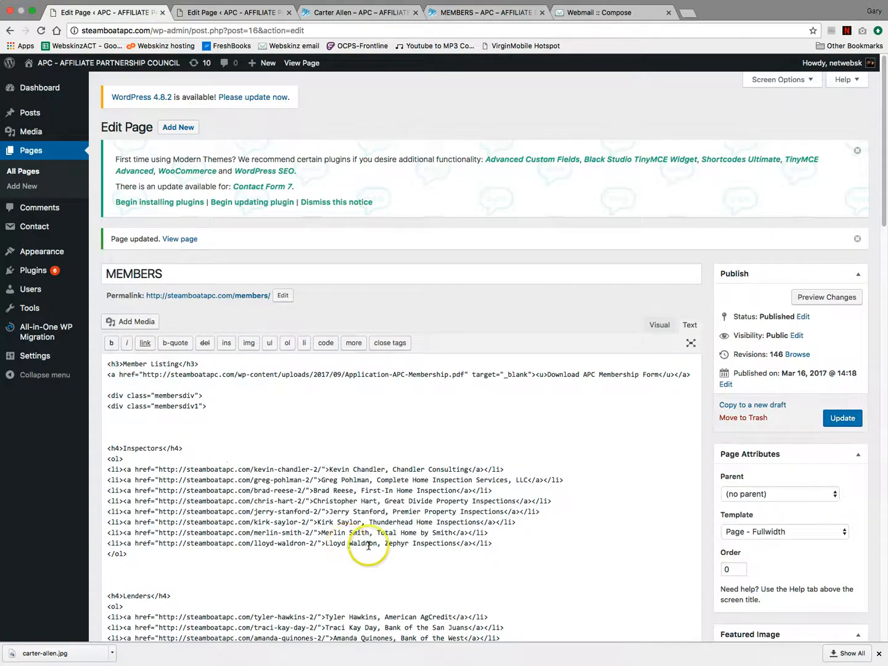
scroll(379, 534, down, 5)
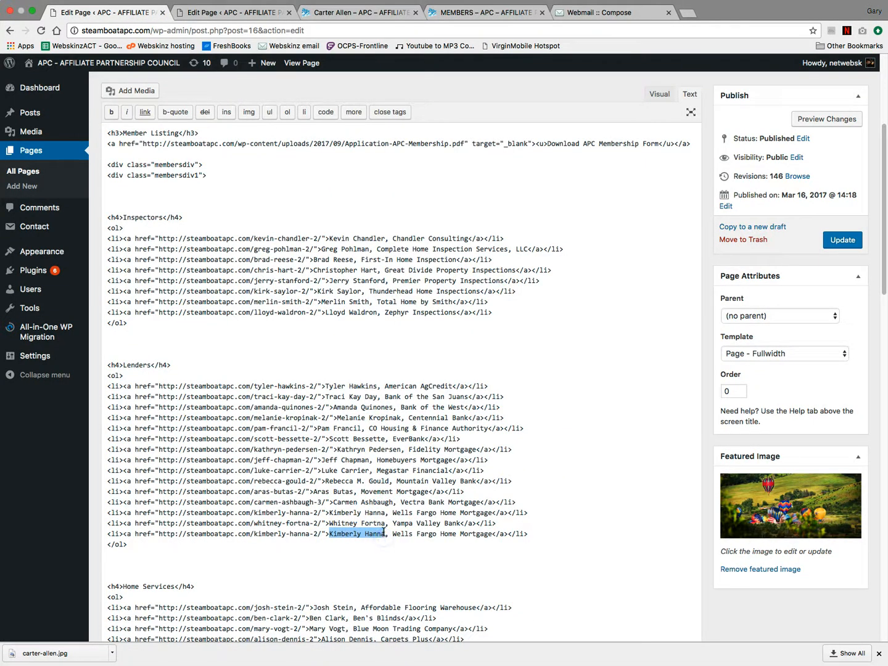
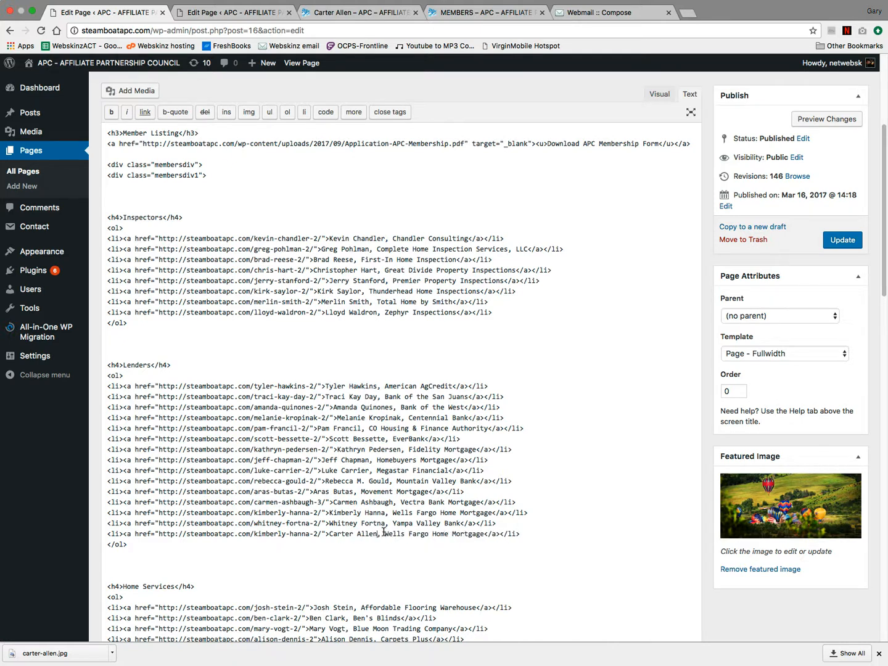
click(337, 13)
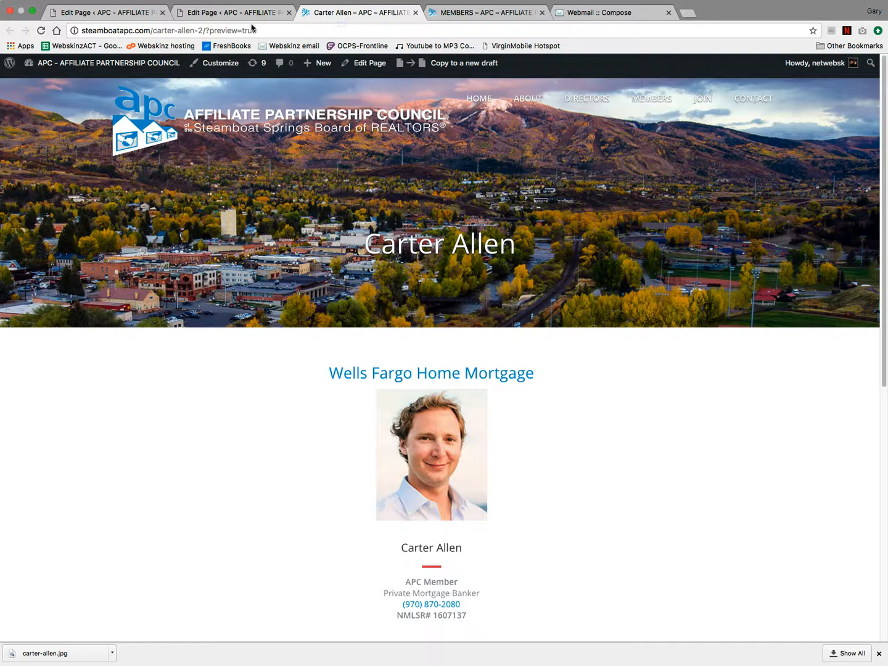
click(250, 30)
click(203, 32)
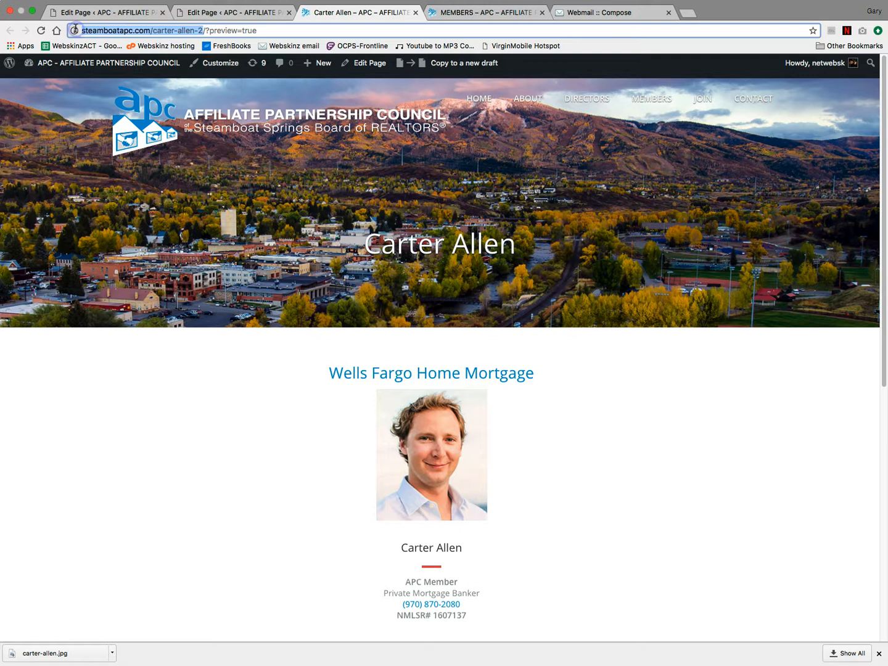
click(118, 13)
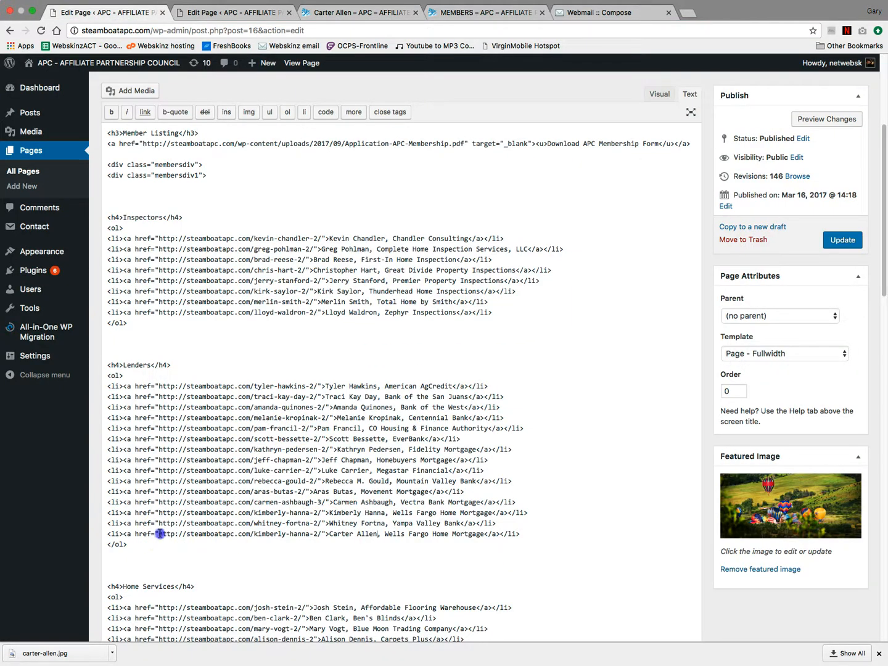
drag(159, 533, 274, 535)
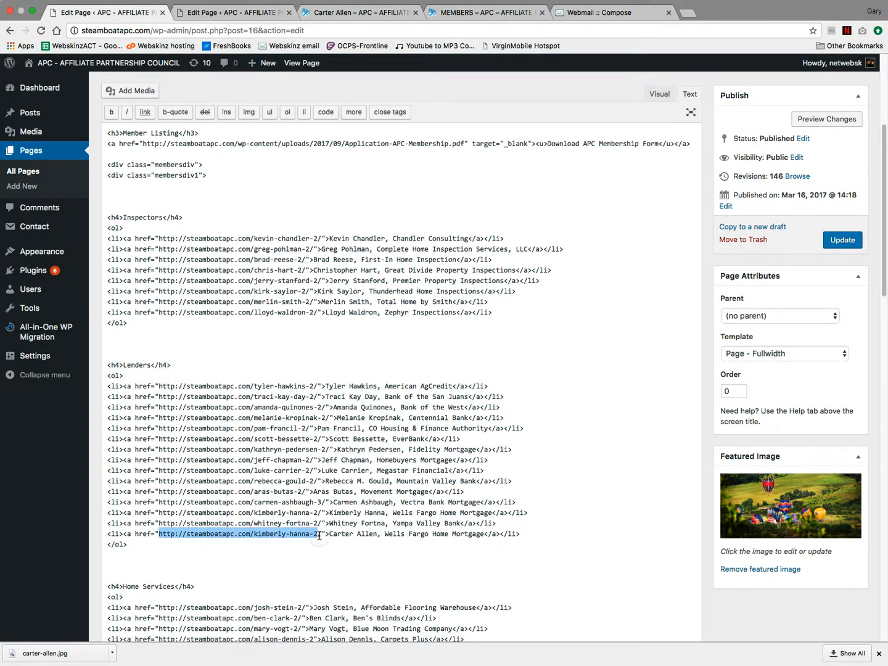
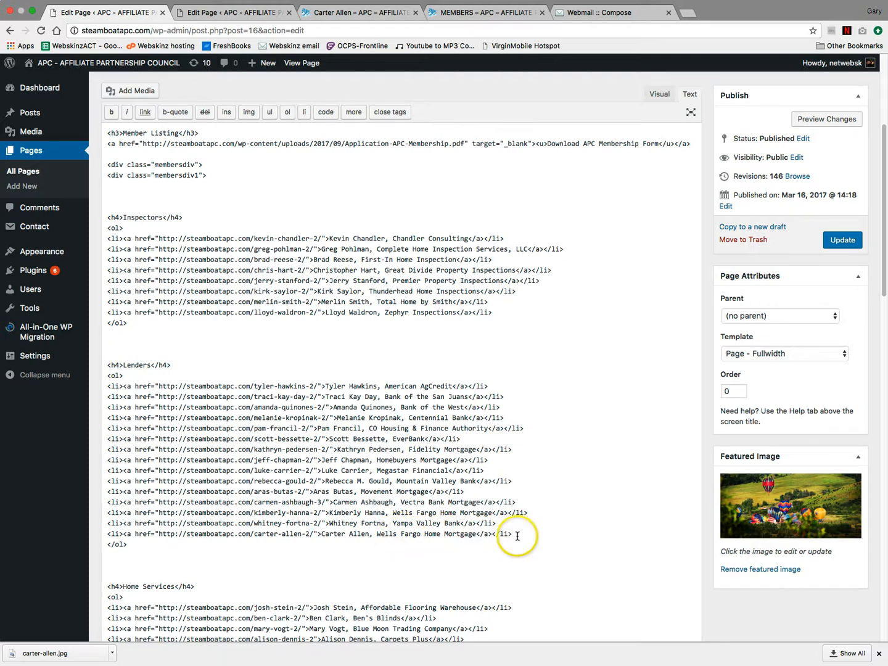
click(361, 12)
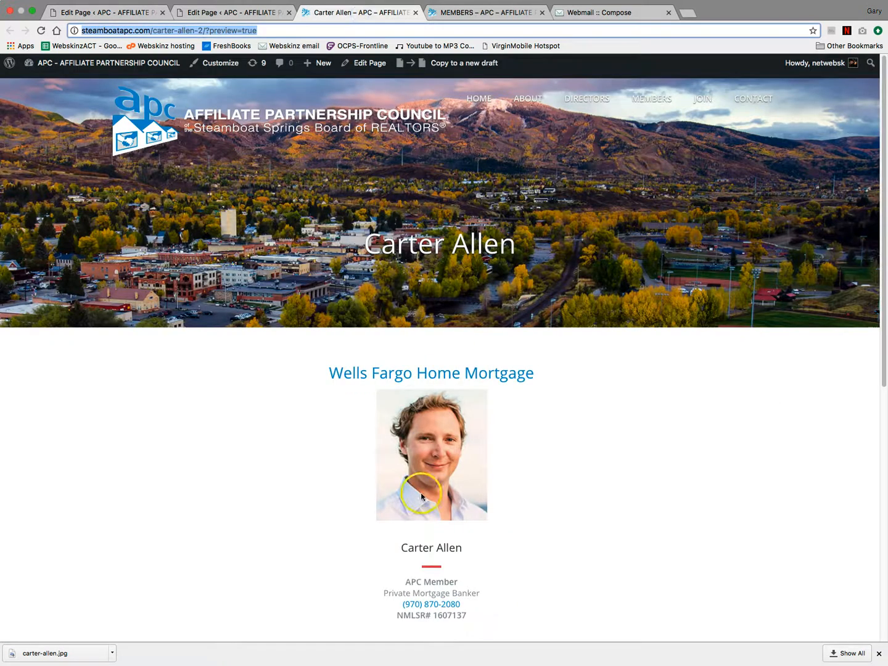
scroll(503, 505, down, 2)
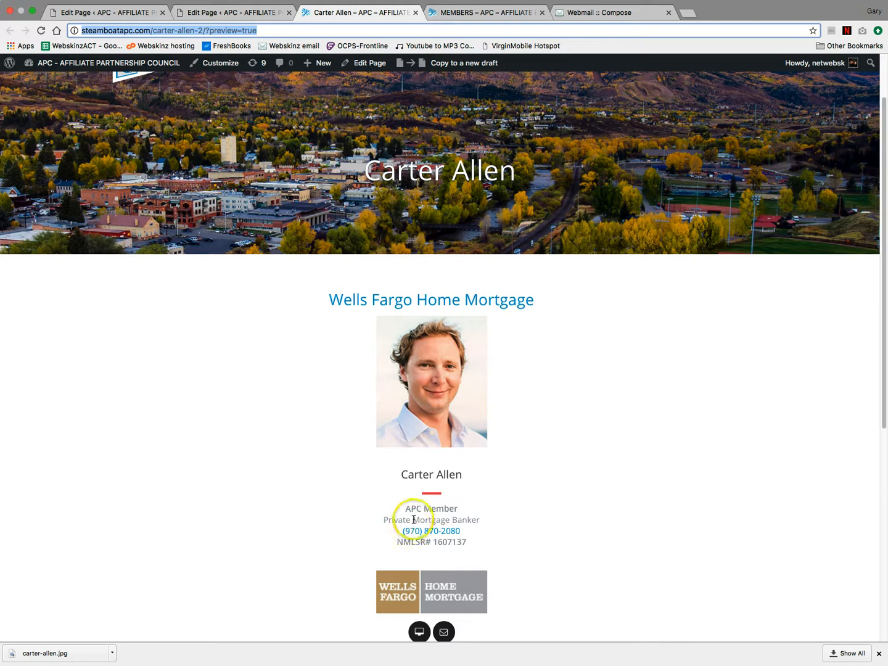
click(131, 10)
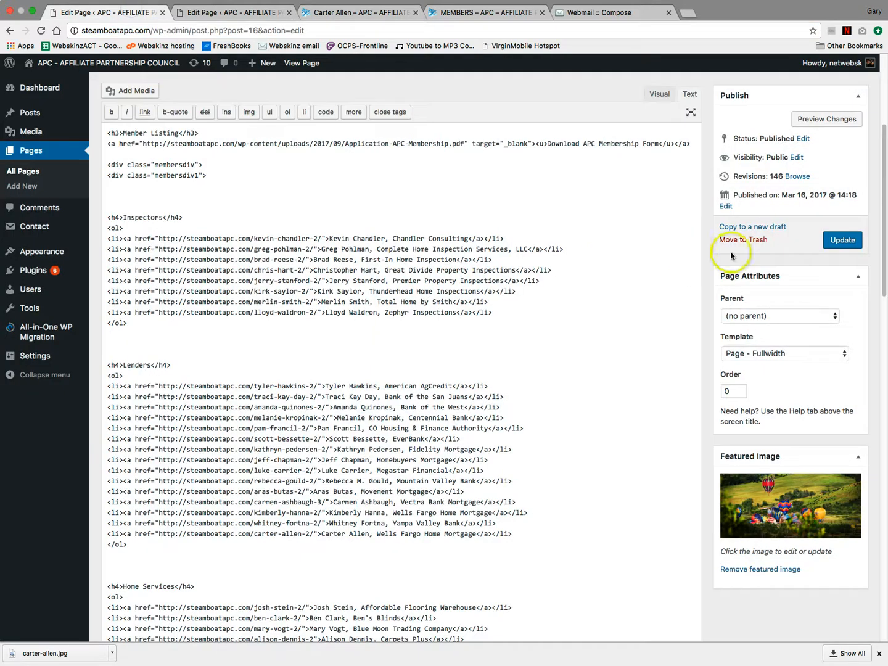
click(841, 240)
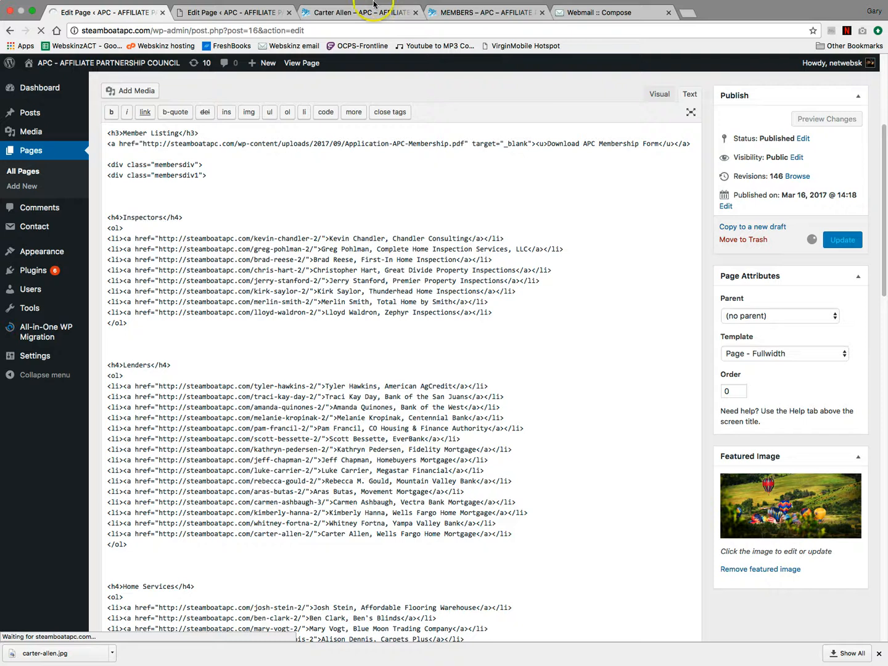
click(469, 12)
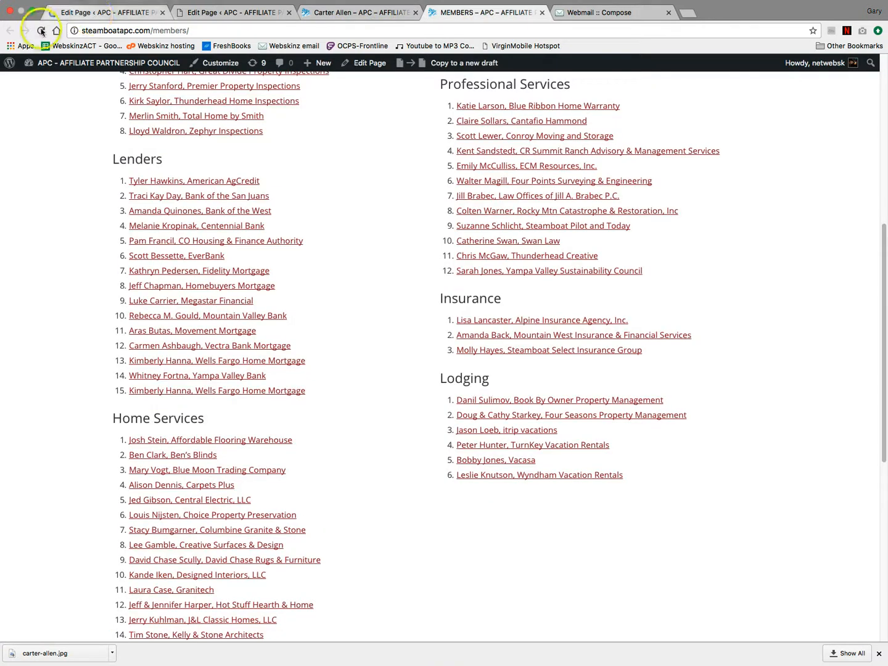
key(super+r)
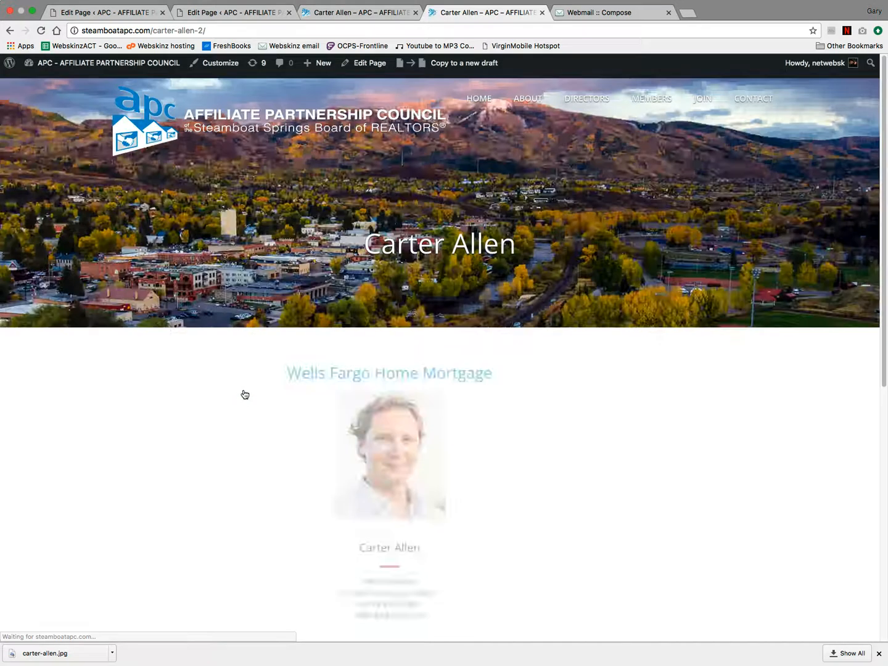
scroll(626, 409, down, 7)
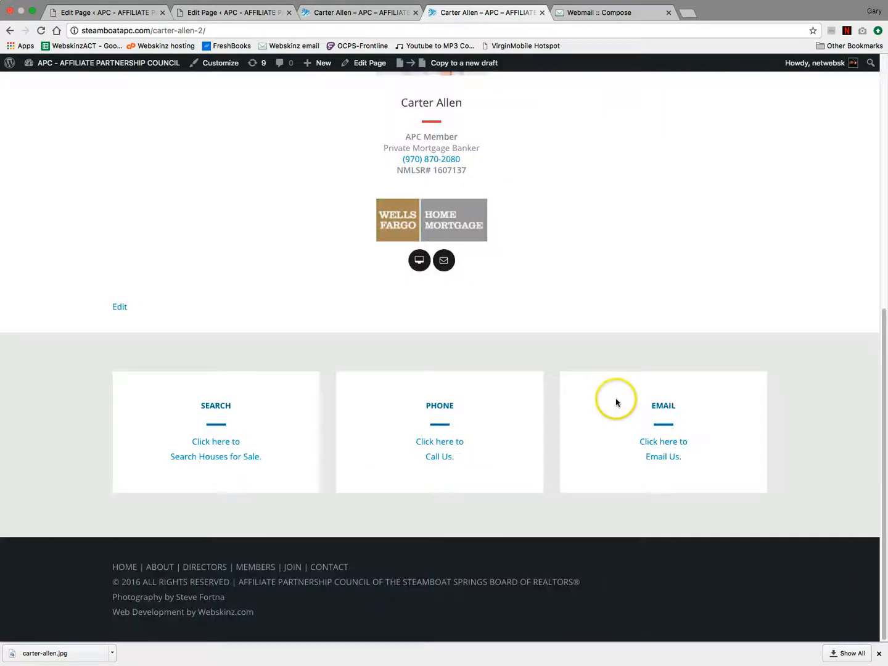
scroll(615, 402, up, 8)
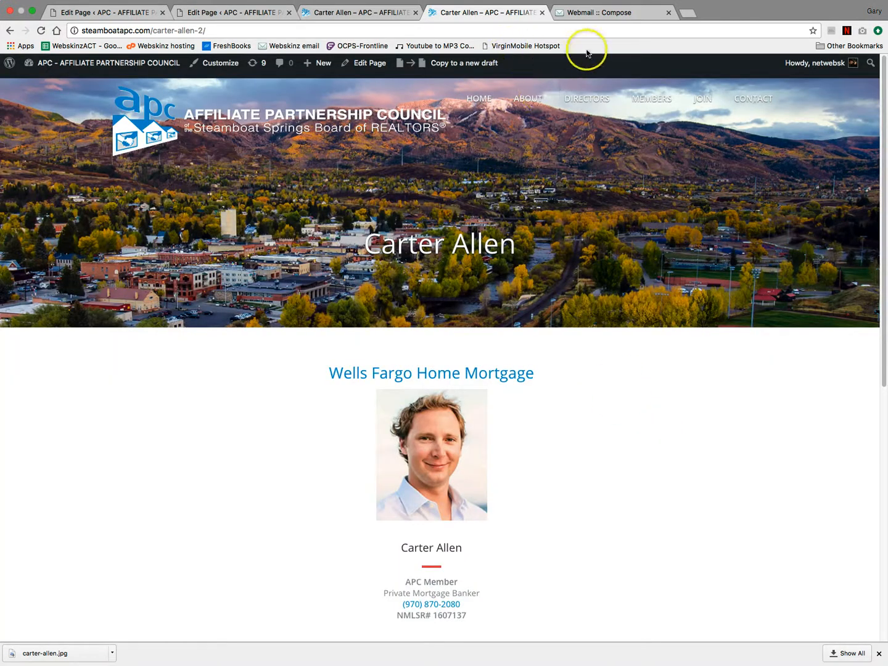